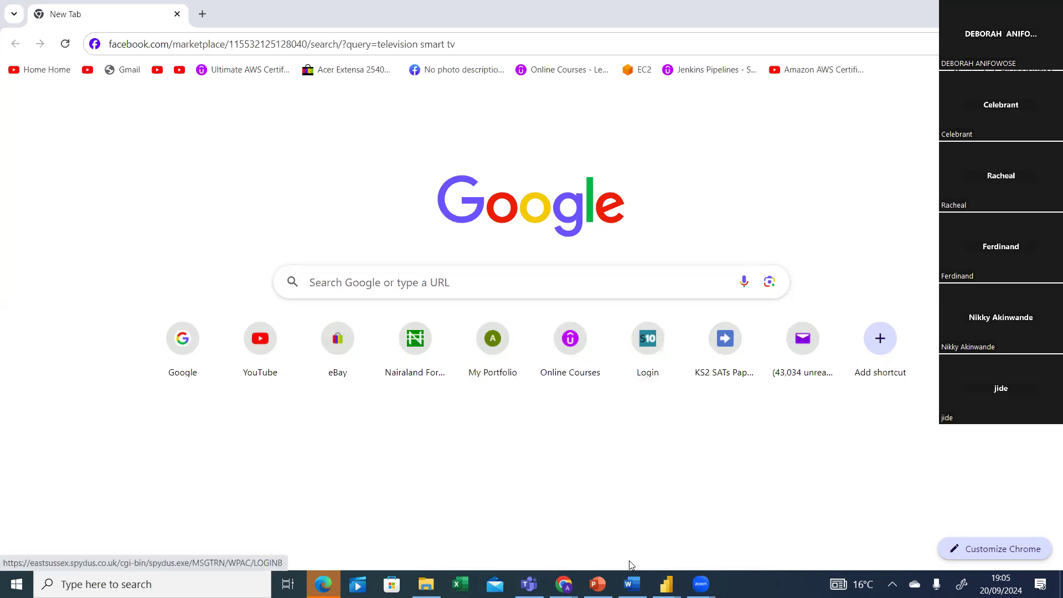
# Open the "7. Group by" workbook from the sufnet PQ folder and look at its Groupby 2 and Groupby 1 sheets
pyautogui.click(425, 584)
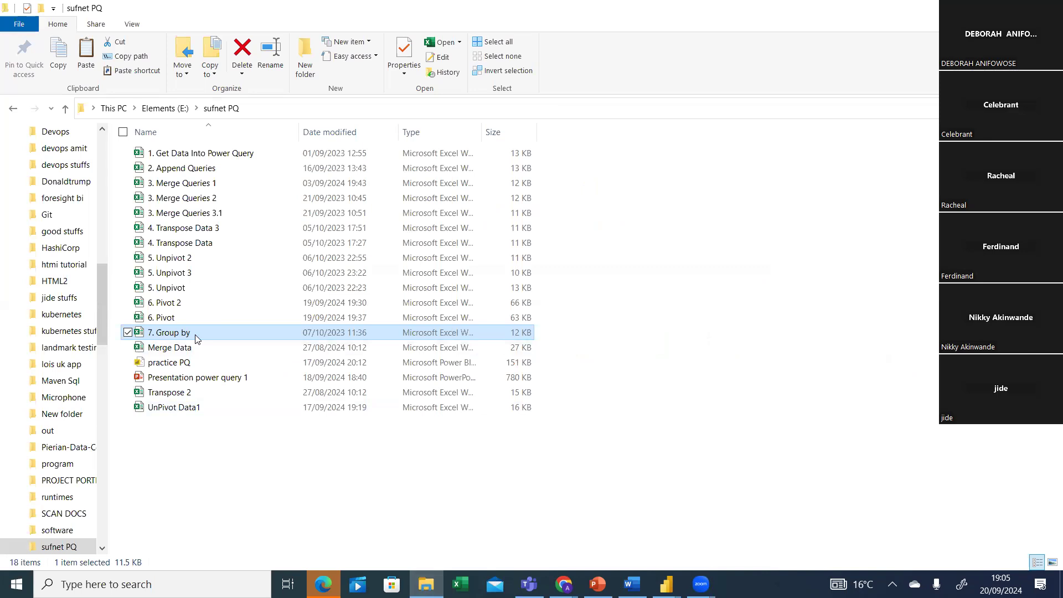
pyautogui.click(194, 332)
pyautogui.click(203, 332)
pyautogui.click(228, 331)
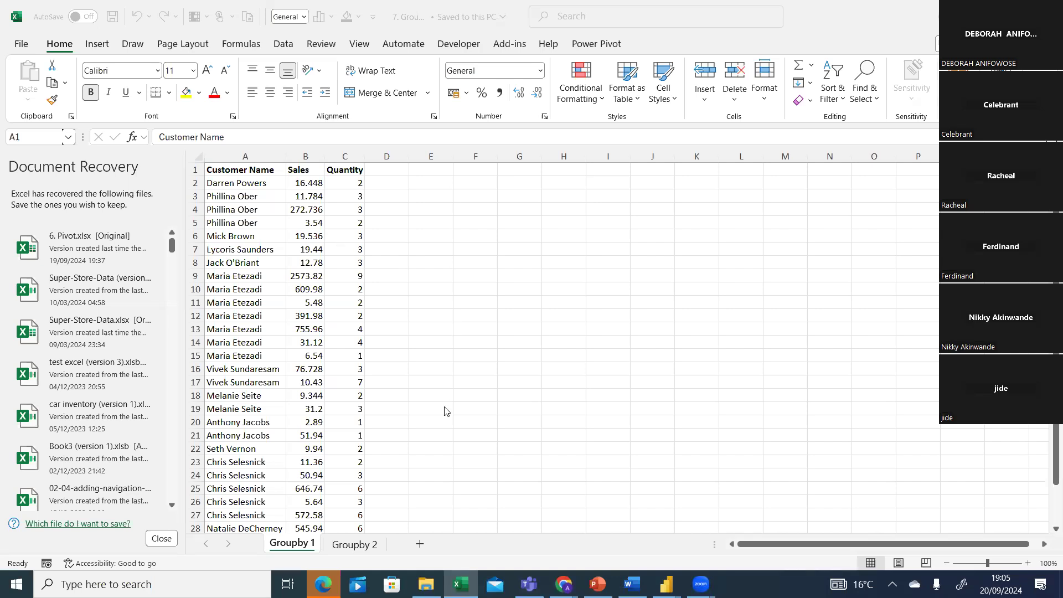
pyautogui.click(344, 546)
pyautogui.click(301, 545)
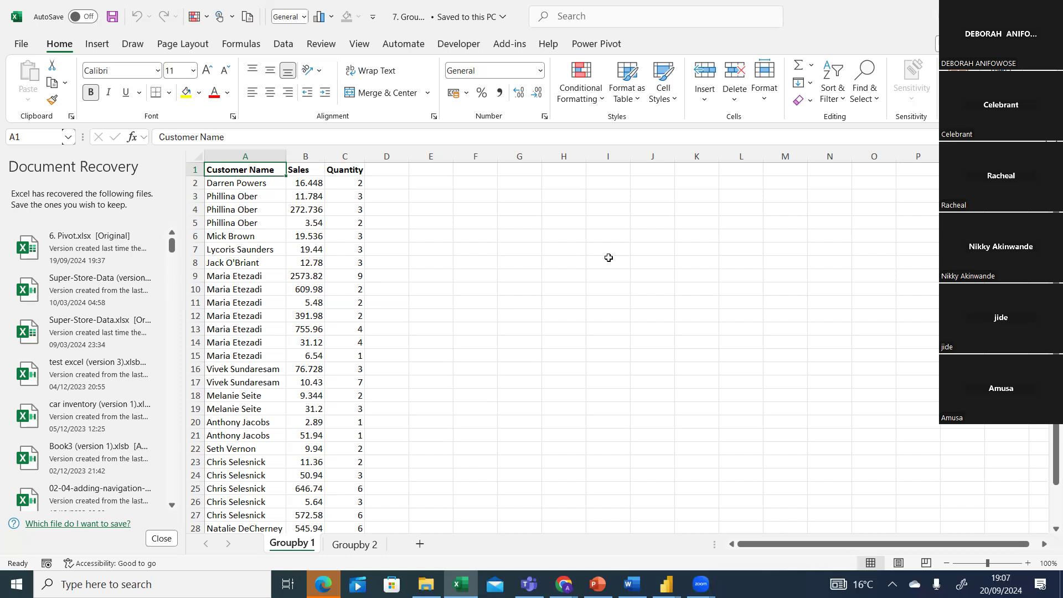
# Enter the label "countif" in cell I8 of the Groupby 1 sheet
pyautogui.click(608, 259)
pyautogui.write('count')
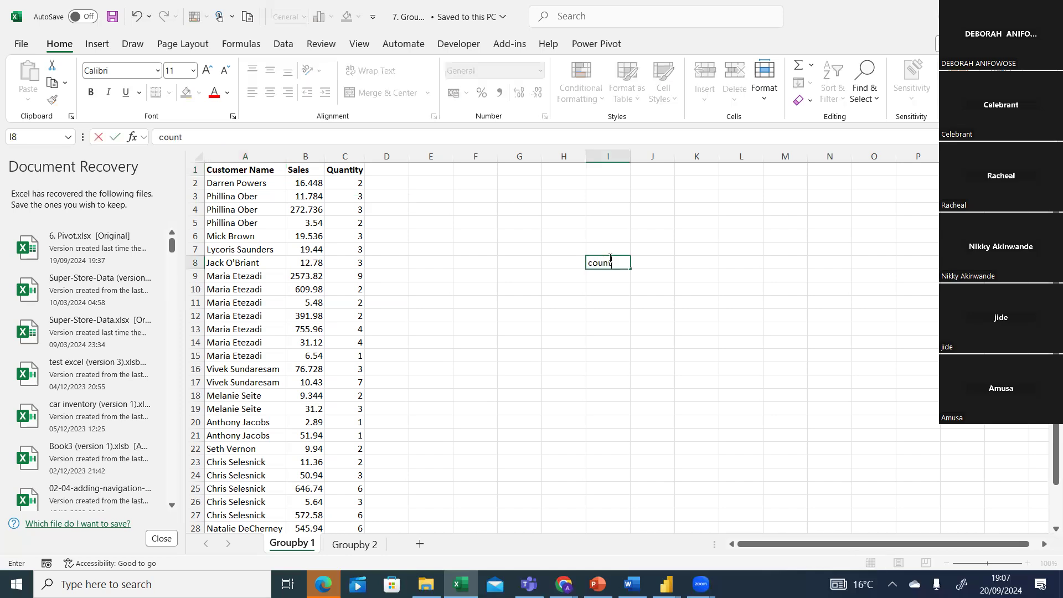
pyautogui.write('if')
pyautogui.press('Return')
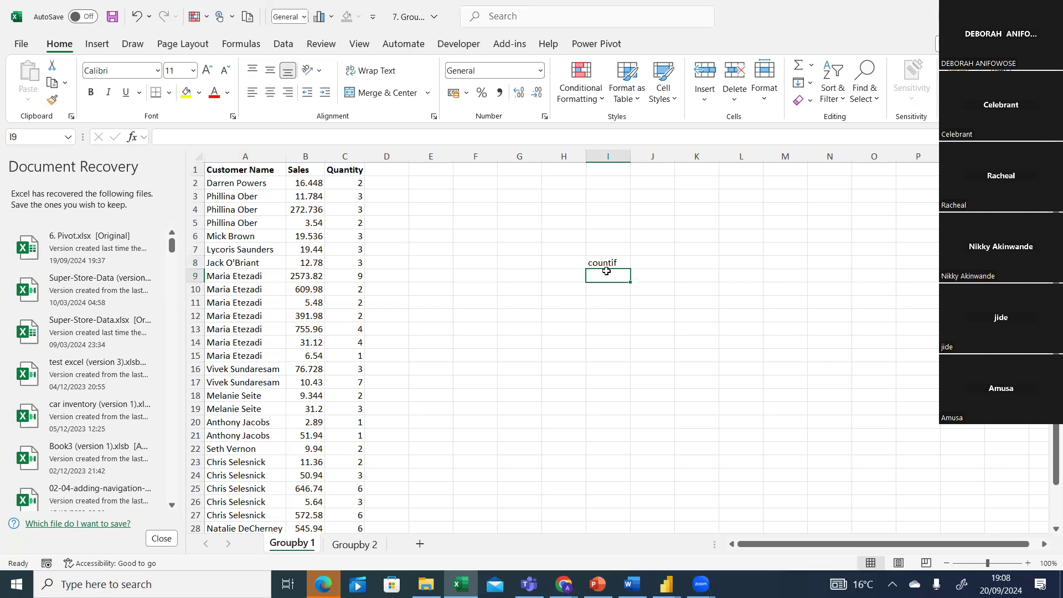
# Enter the label "countifs" in cell I9, directly below the countif label
pyautogui.write('coun')
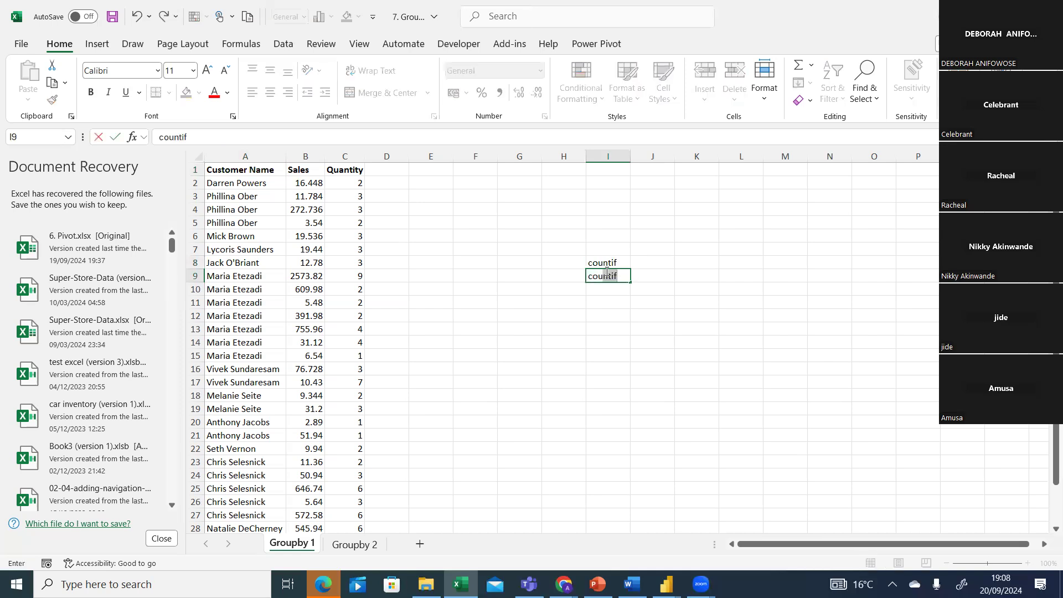
pyautogui.write('s')
pyautogui.press('BackSpace')
pyautogui.write('ntif')
pyautogui.press('Right')
pyautogui.write('s')
pyautogui.press('Left')
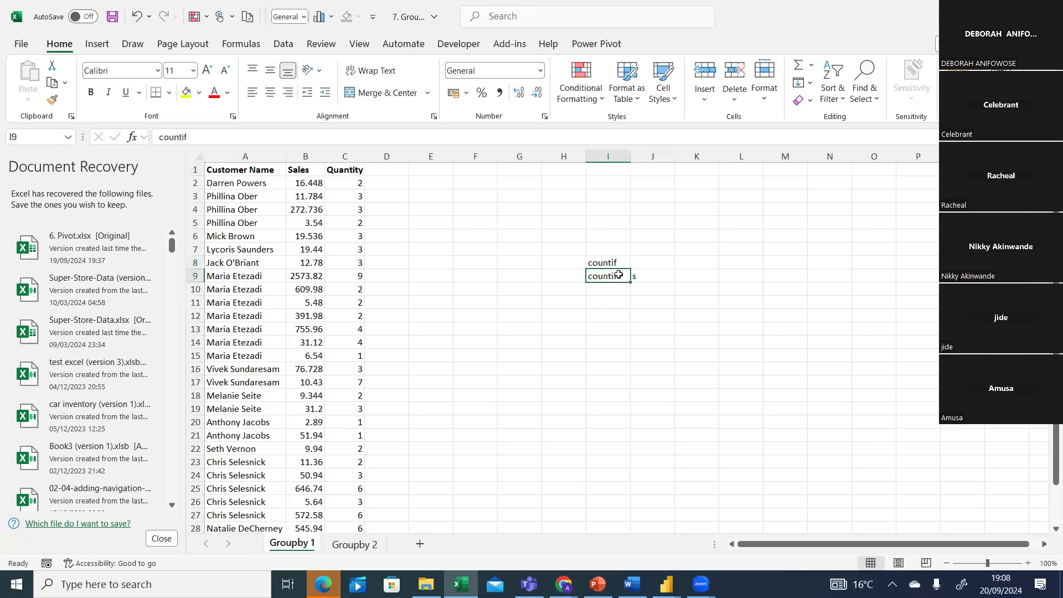
pyautogui.click(208, 137)
pyautogui.write('s')
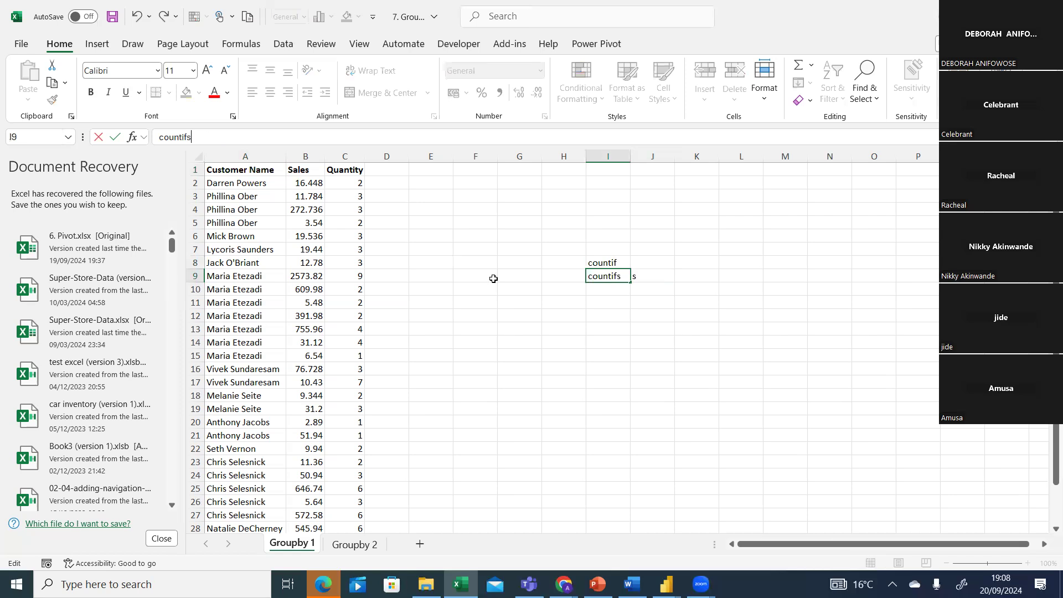
# Enter "sumif" in I10 and "sumifs" in I11, and clear the stray "s" from J9
pyautogui.click(610, 291)
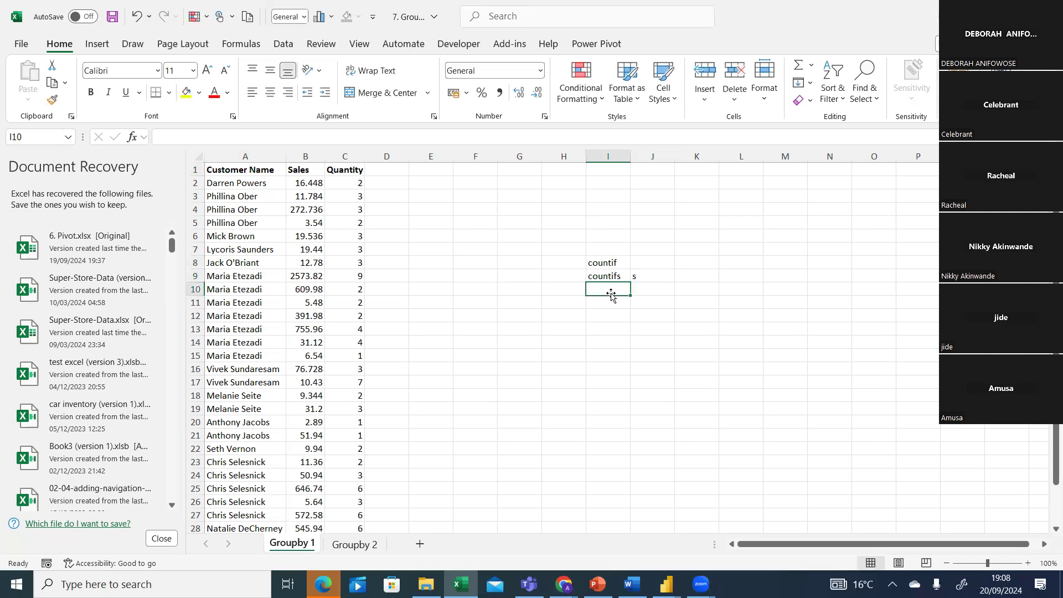
pyautogui.write('sumif')
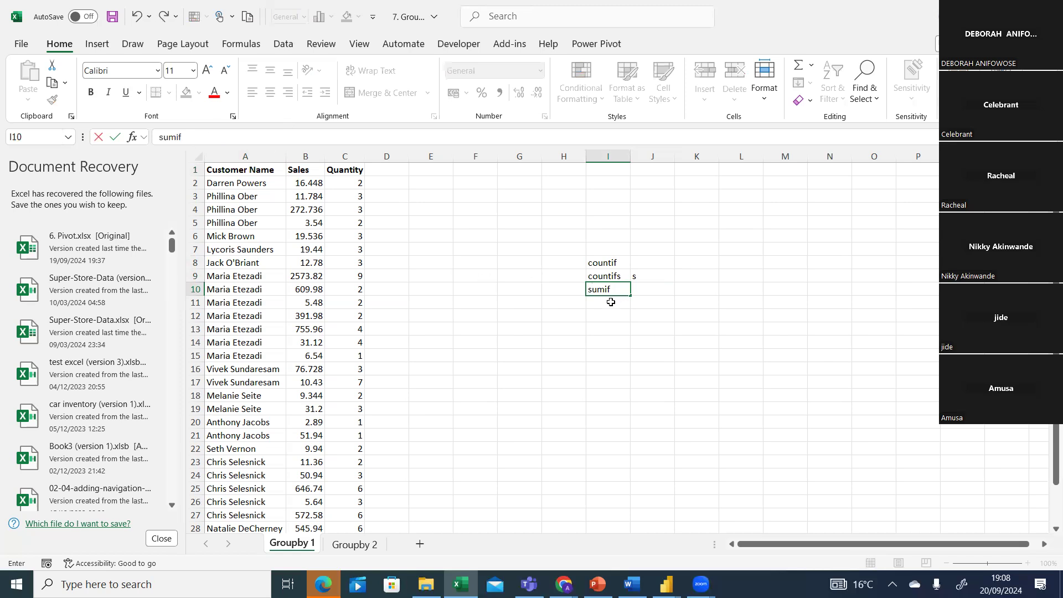
pyautogui.click(610, 303)
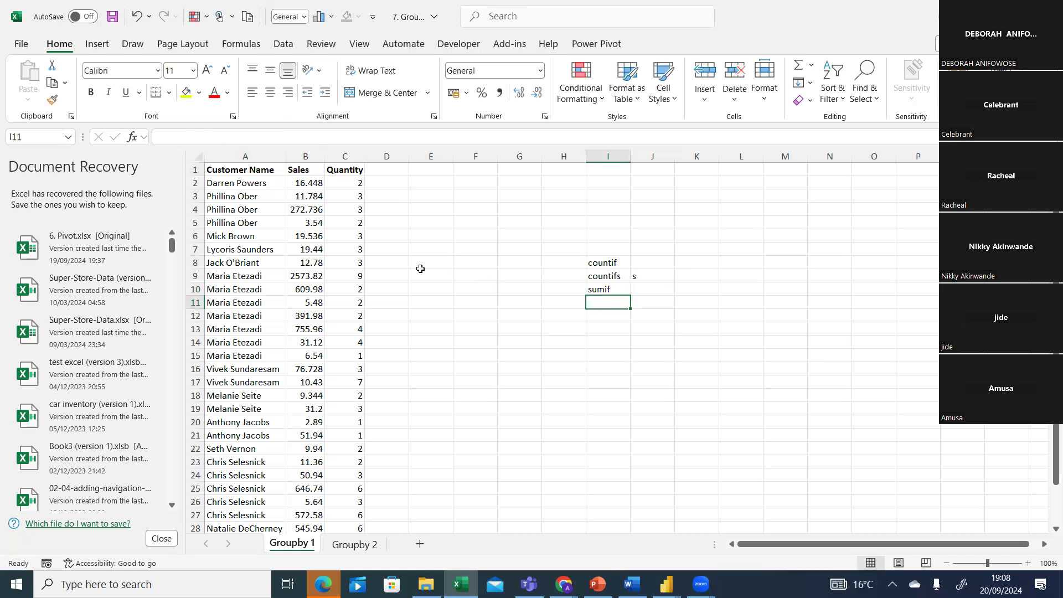
pyautogui.write('s')
pyautogui.click(594, 305)
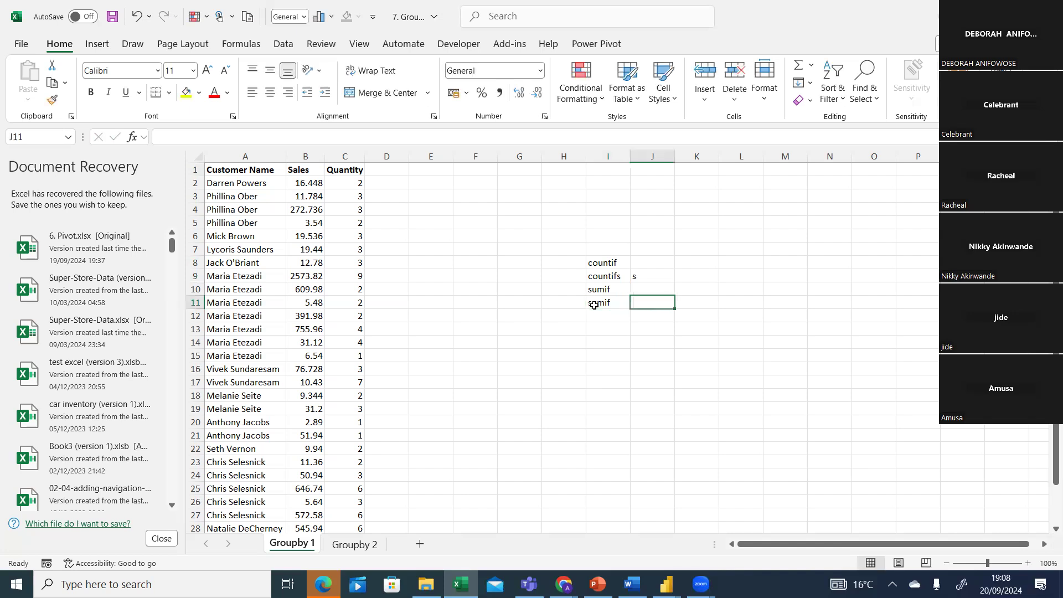
pyautogui.click(207, 131)
pyautogui.write('s')
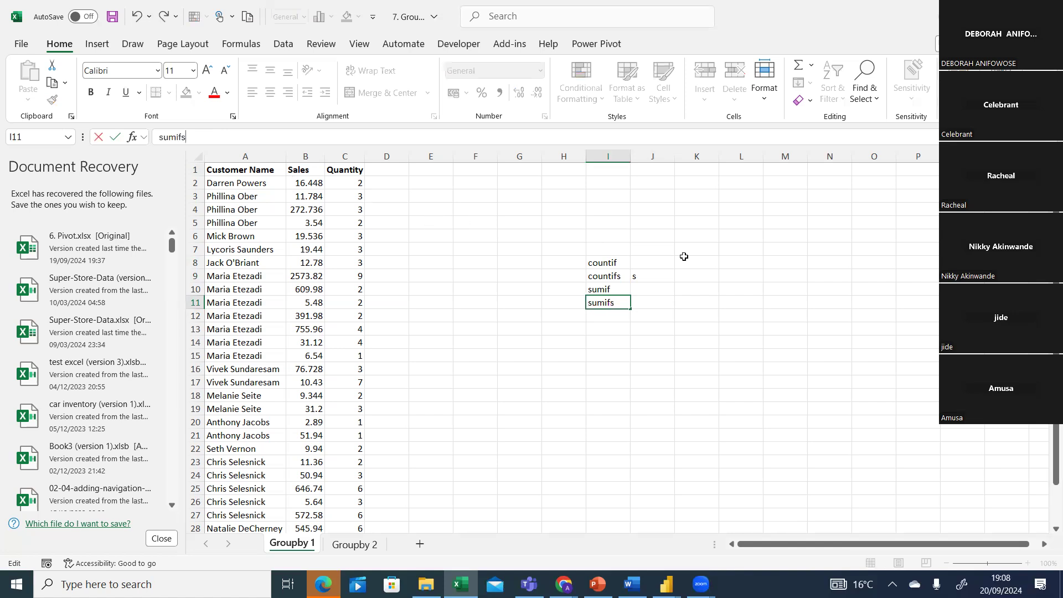
pyautogui.click(656, 275)
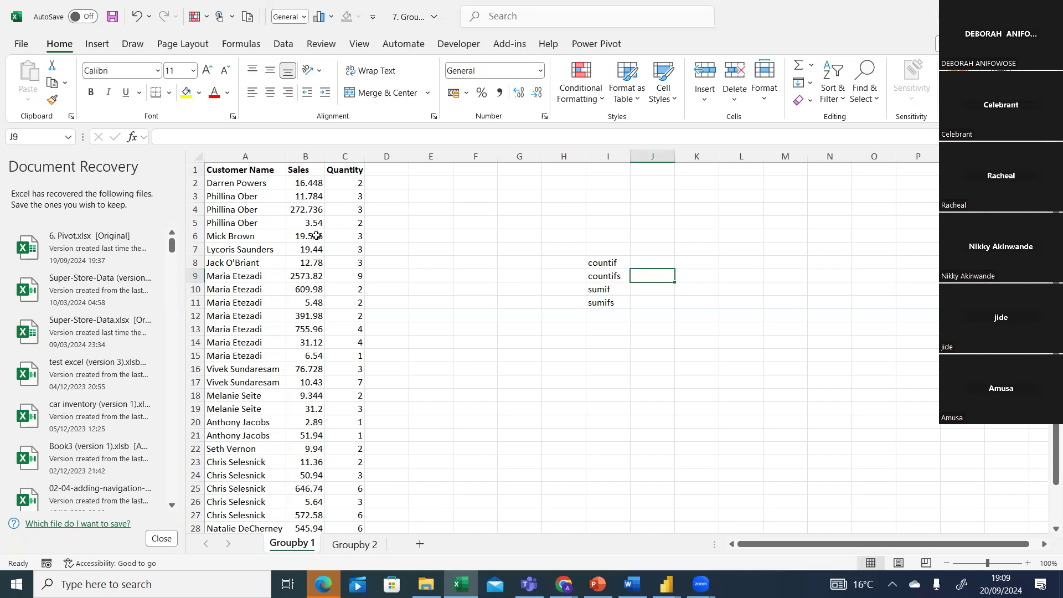
# Examine the repeated customer names and their sales, and select B9:B15 to check one customer's sales total
pyautogui.click(221, 211)
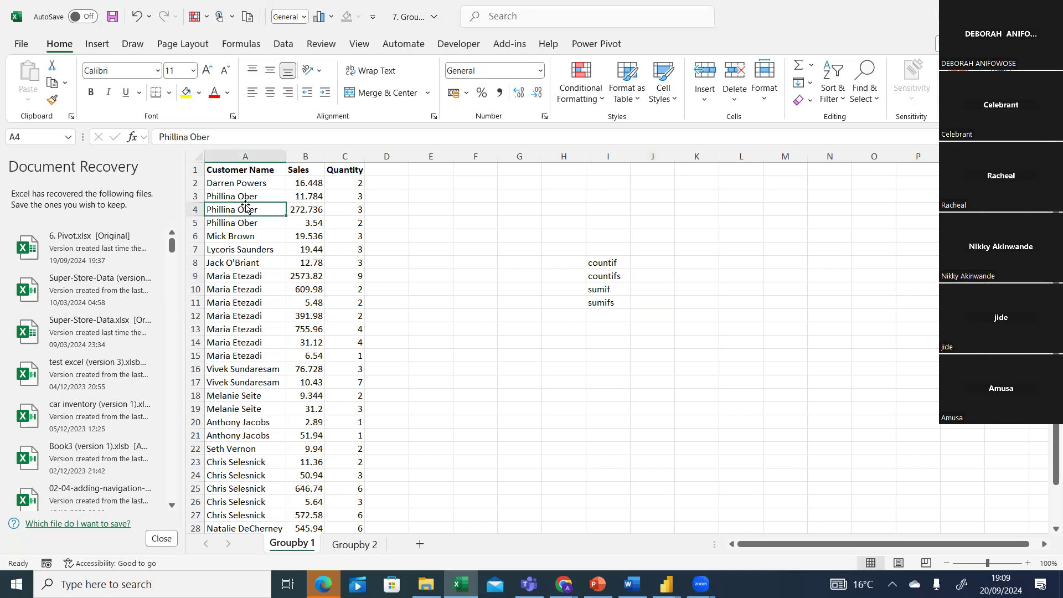
pyautogui.click(301, 182)
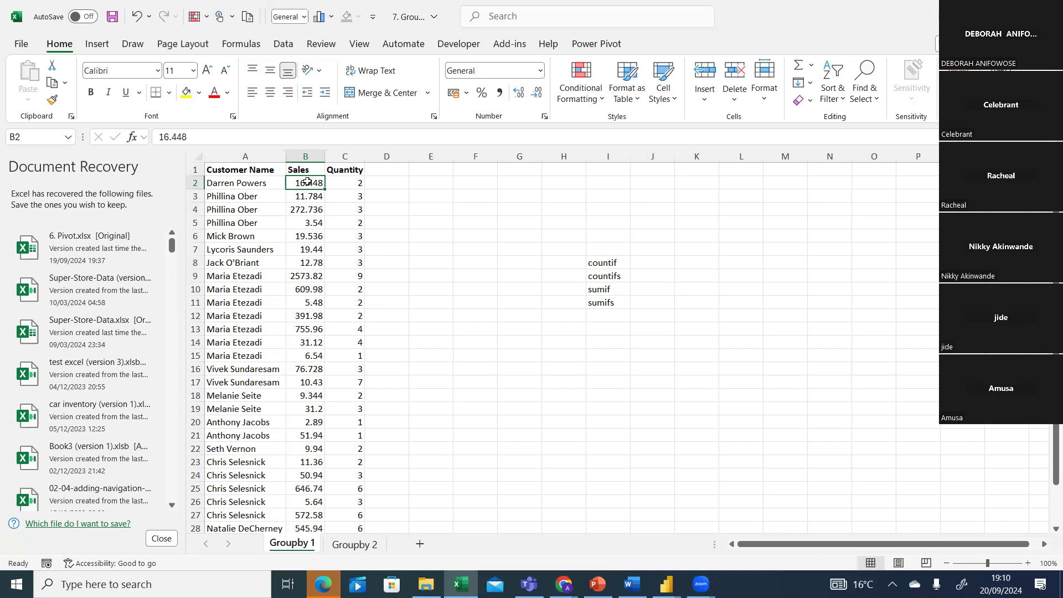
pyautogui.click(299, 196)
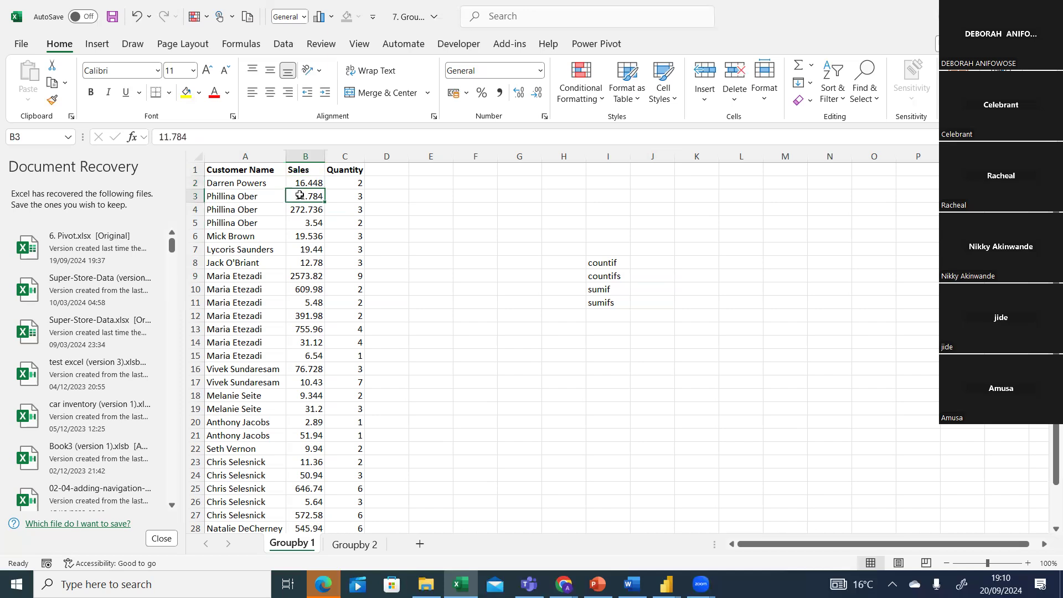
pyautogui.click(231, 276)
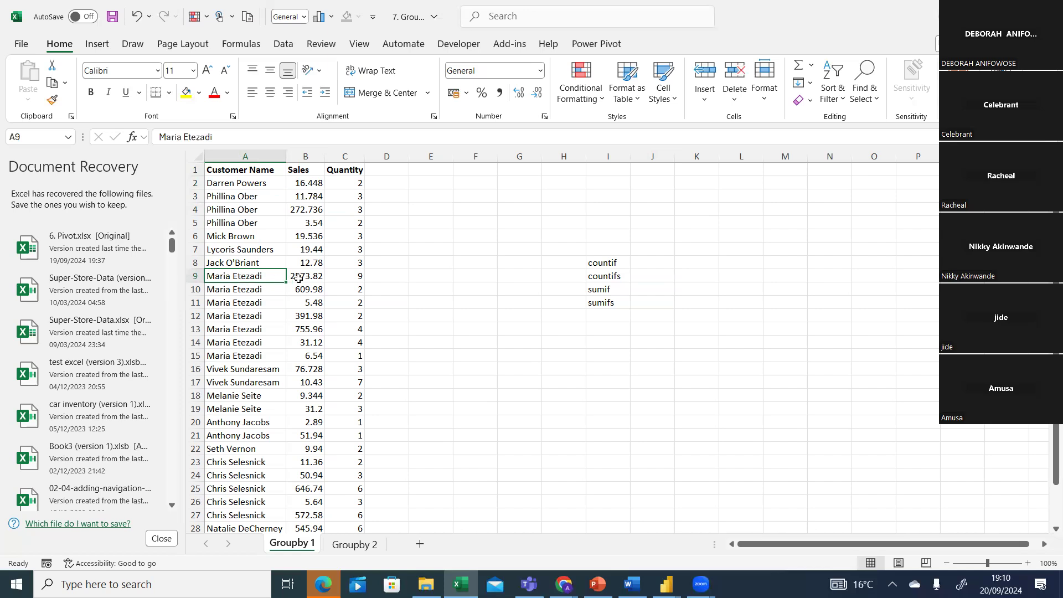
pyautogui.moveTo(303, 276); pyautogui.dragTo(306, 352)
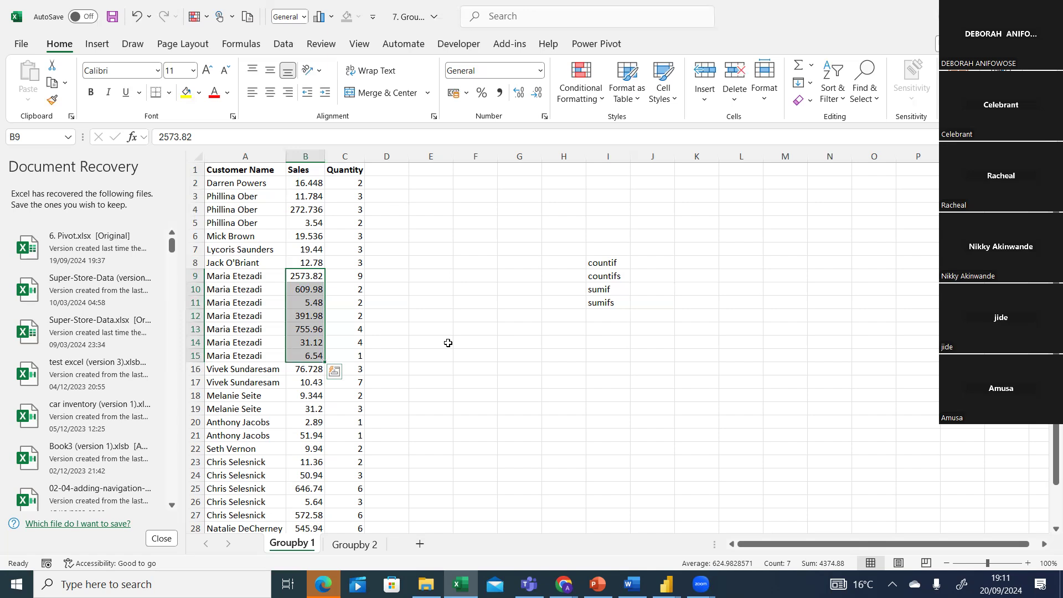
# Enter a label in J14 reading "sum total sales for" plus the customer's first name, and autofit column J to it
pyautogui.click(608, 341)
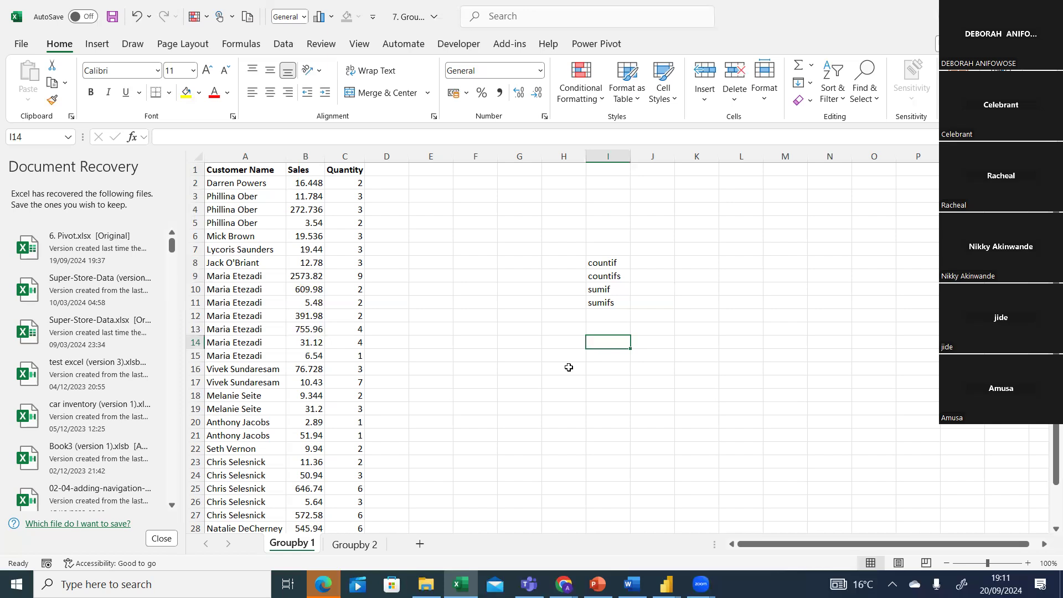
pyautogui.click(657, 340)
pyautogui.write('sum')
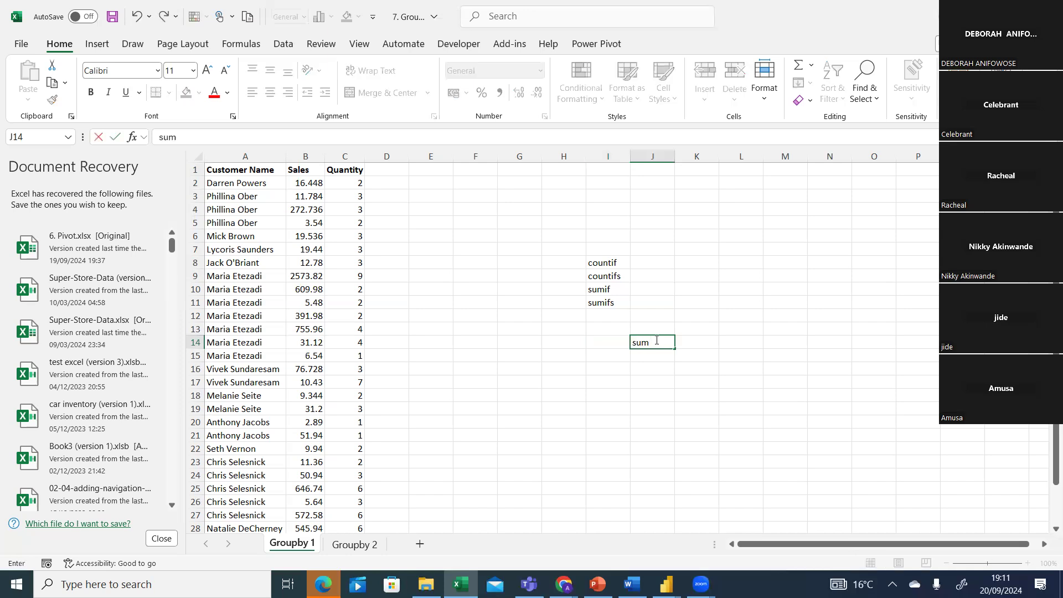
pyautogui.write(' total sales for maria')
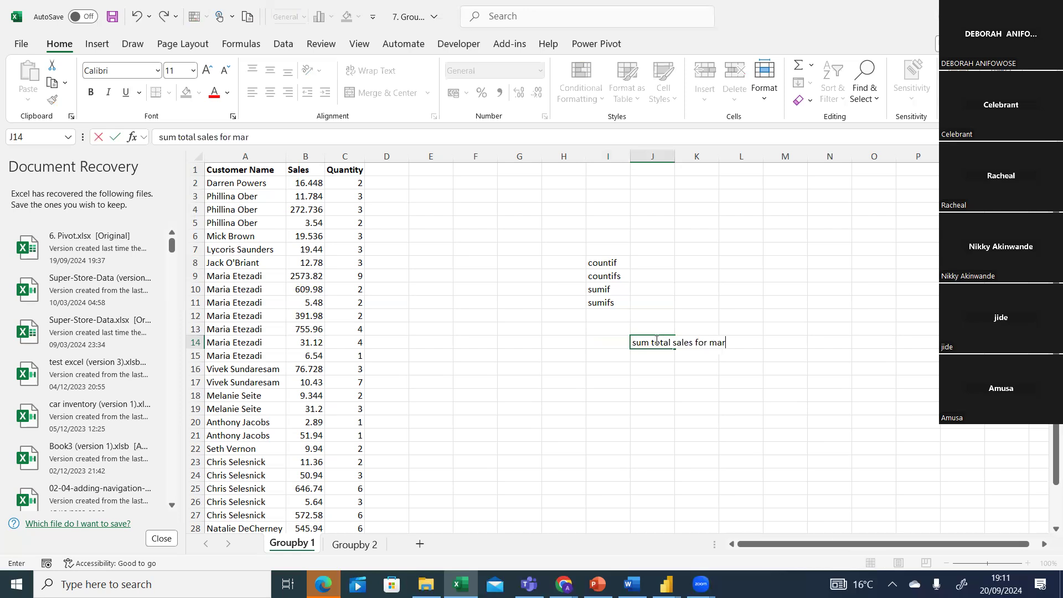
pyautogui.doubleClick(674, 155)
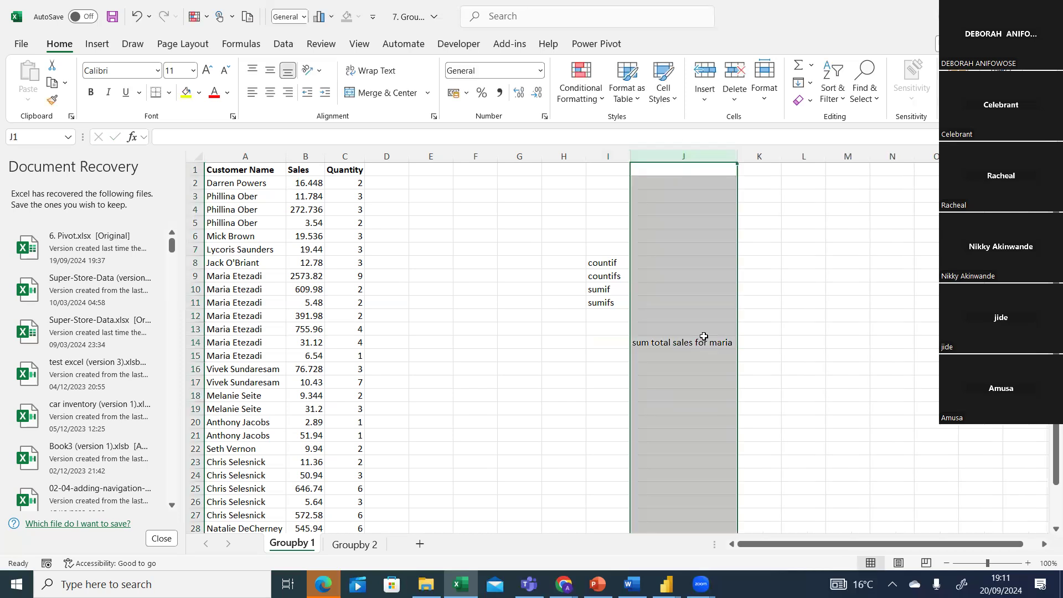
pyautogui.click(690, 381)
# Start a SUMIF formula in J15 with the customer names in A2:A30 as its range
pyautogui.click(638, 357)
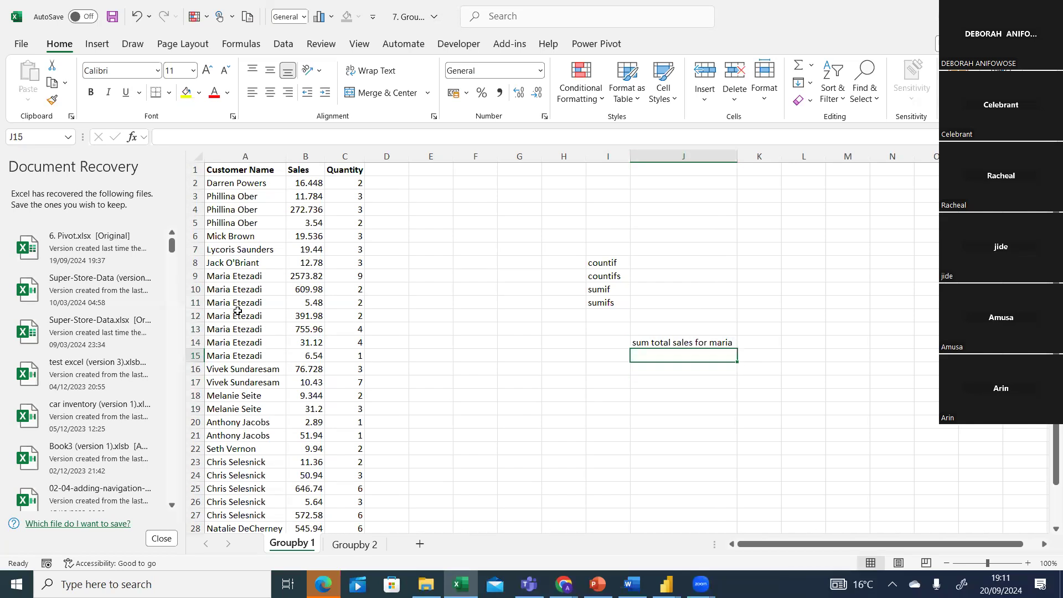
pyautogui.click(238, 312)
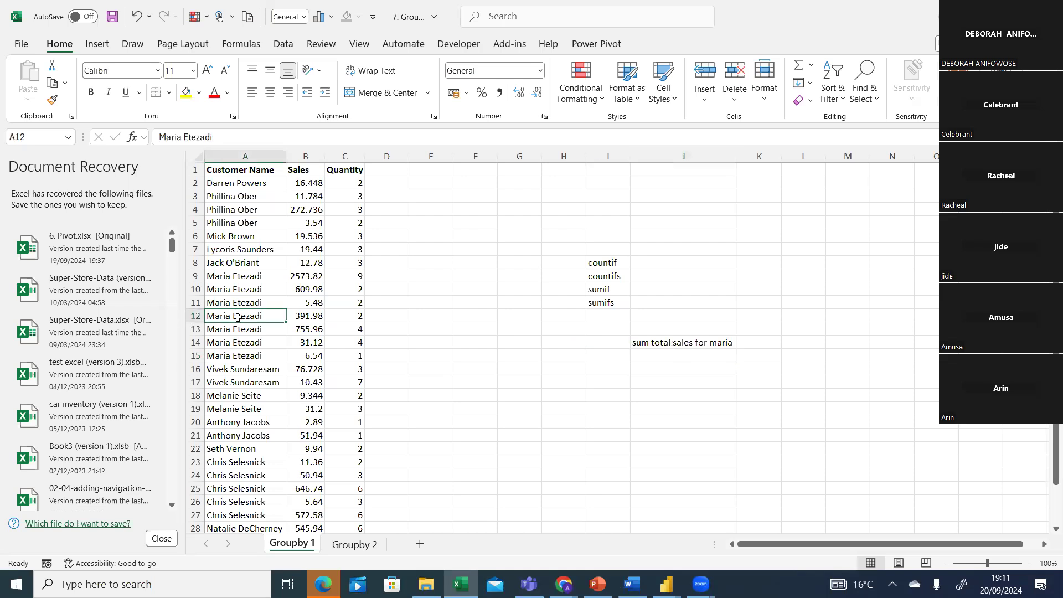
pyautogui.click(642, 355)
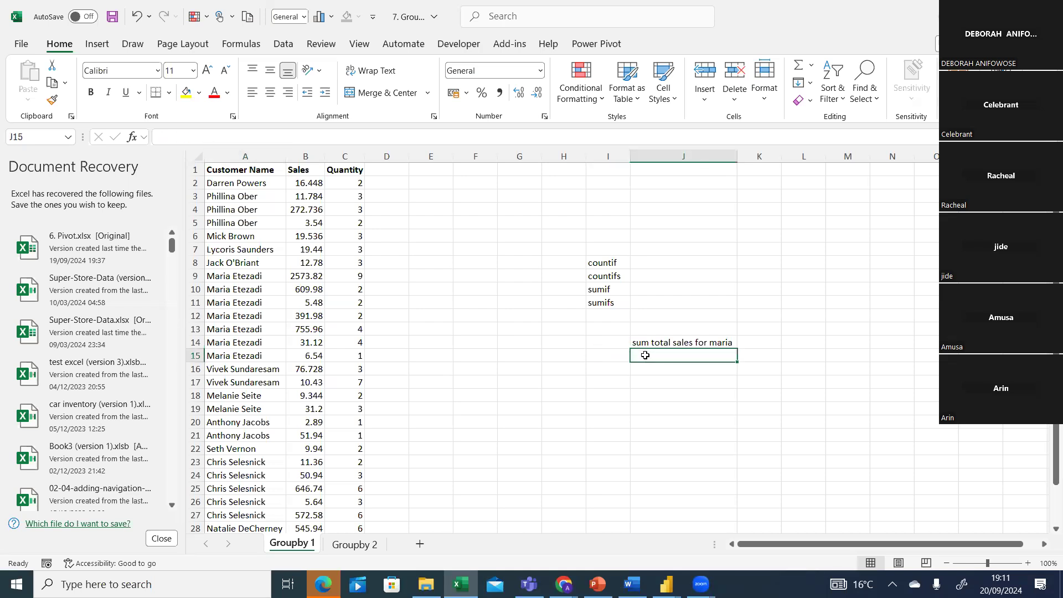
pyautogui.write('=s')
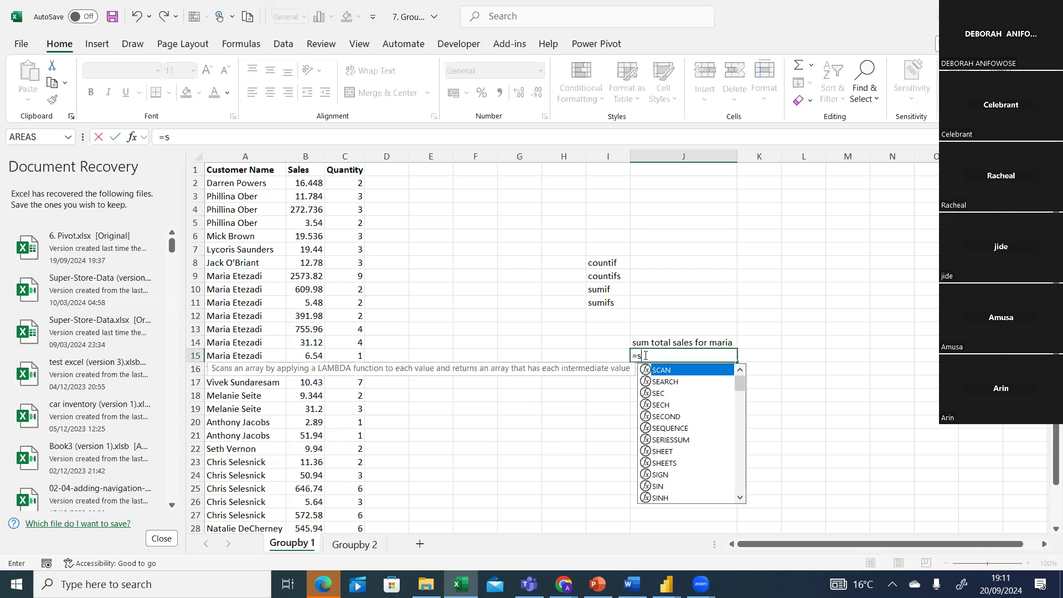
pyautogui.write('umi')
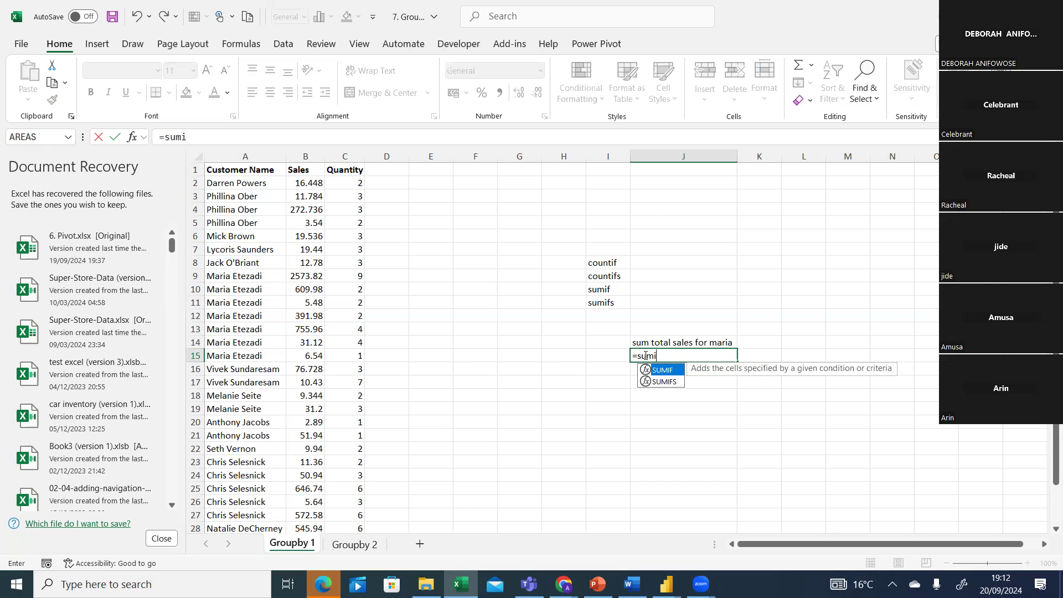
pyautogui.press('Tab')
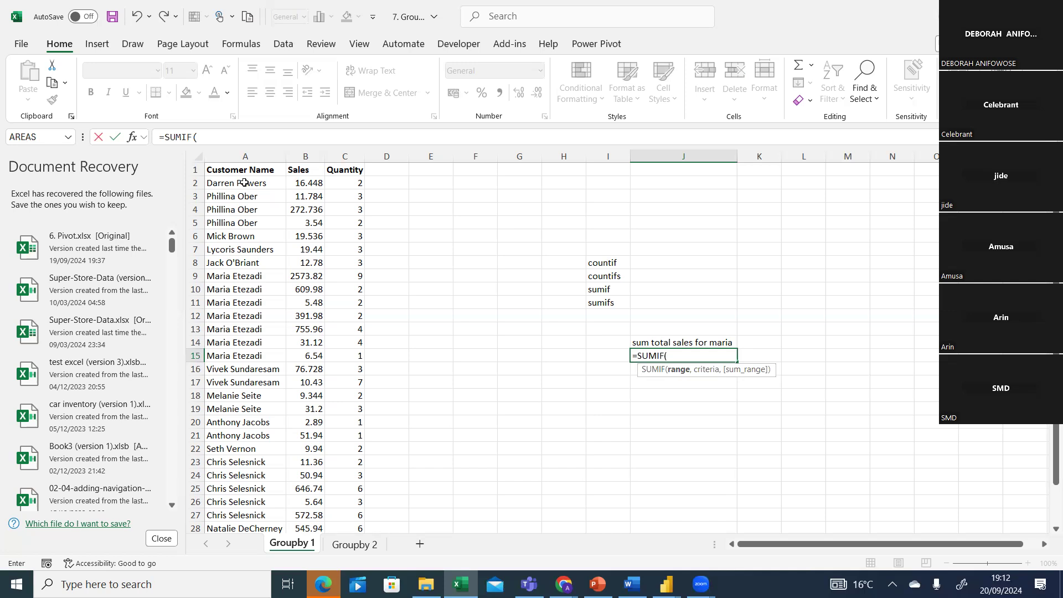
pyautogui.click(244, 183)
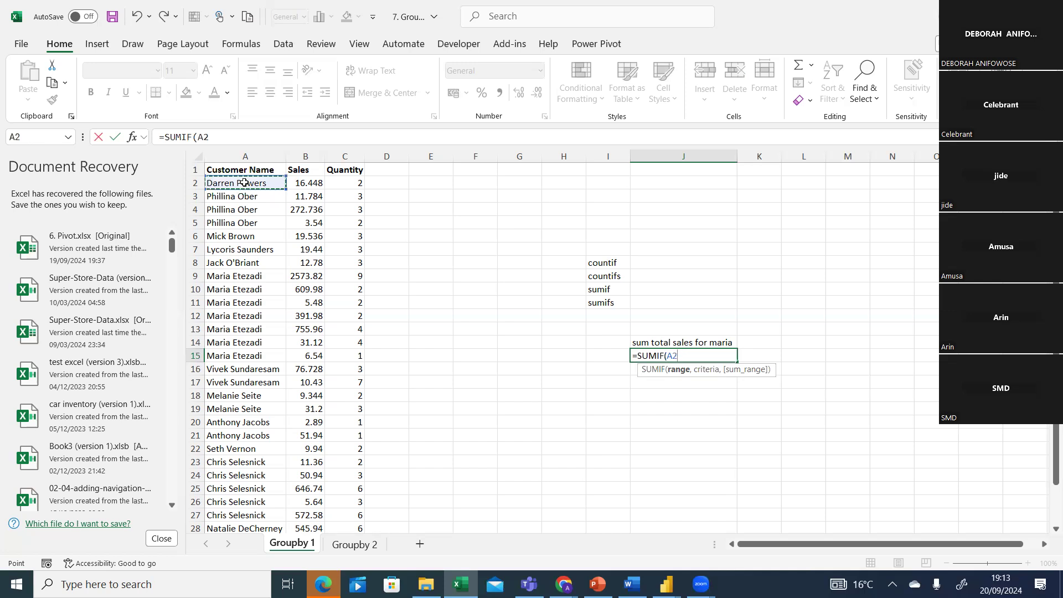
pyautogui.hotkey('ctrl', 'shift', 'Down')
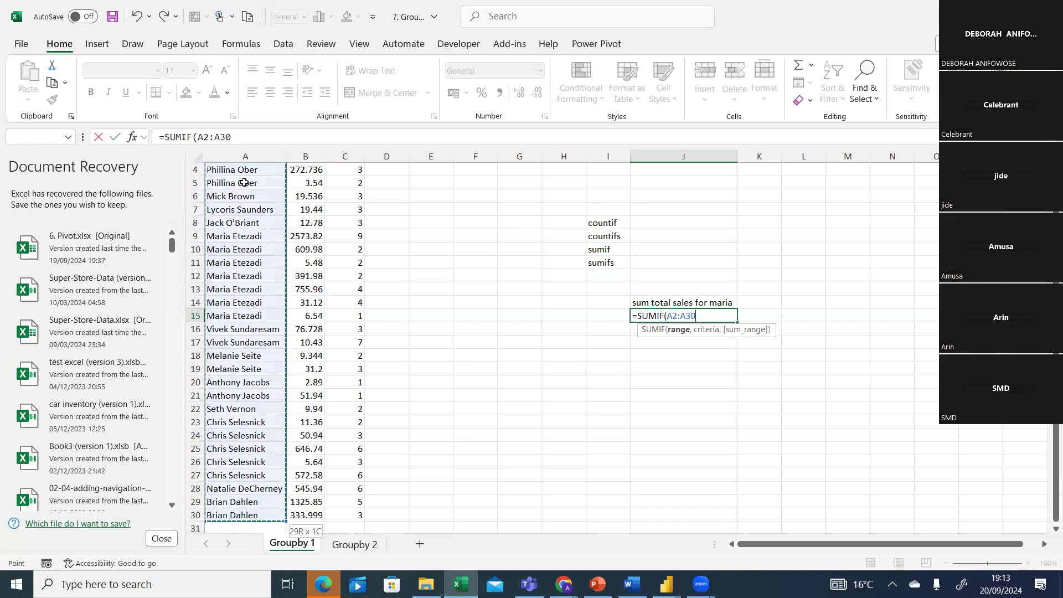
pyautogui.write(',')
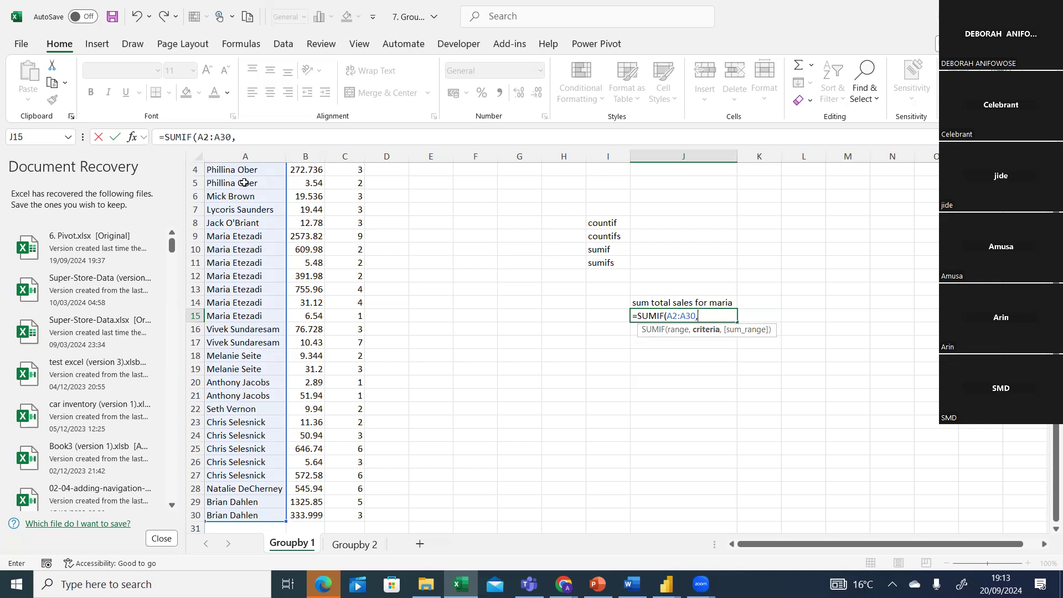
# Complete the SUMIF formula in J15 with A10 as the criterion and B2:B30 as the sum range
pyautogui.click(225, 250)
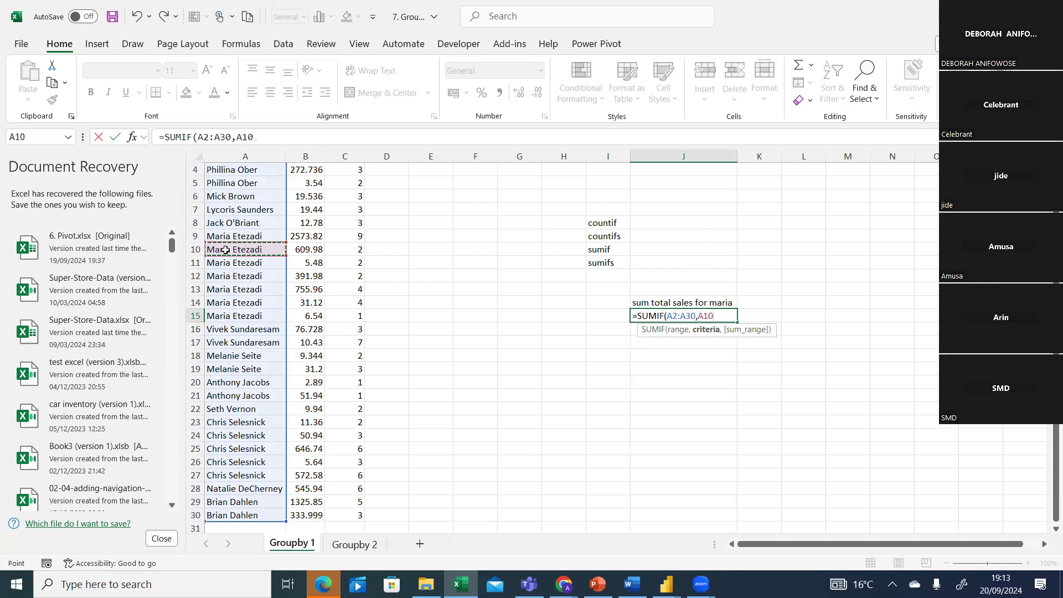
pyautogui.write(',')
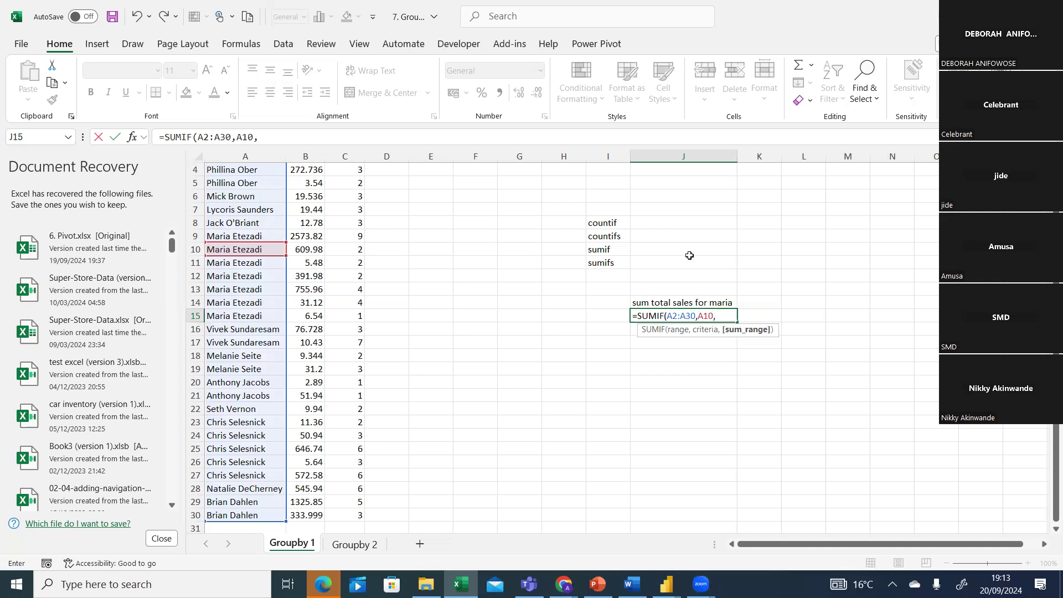
pyautogui.scroll(1, 553, 343)
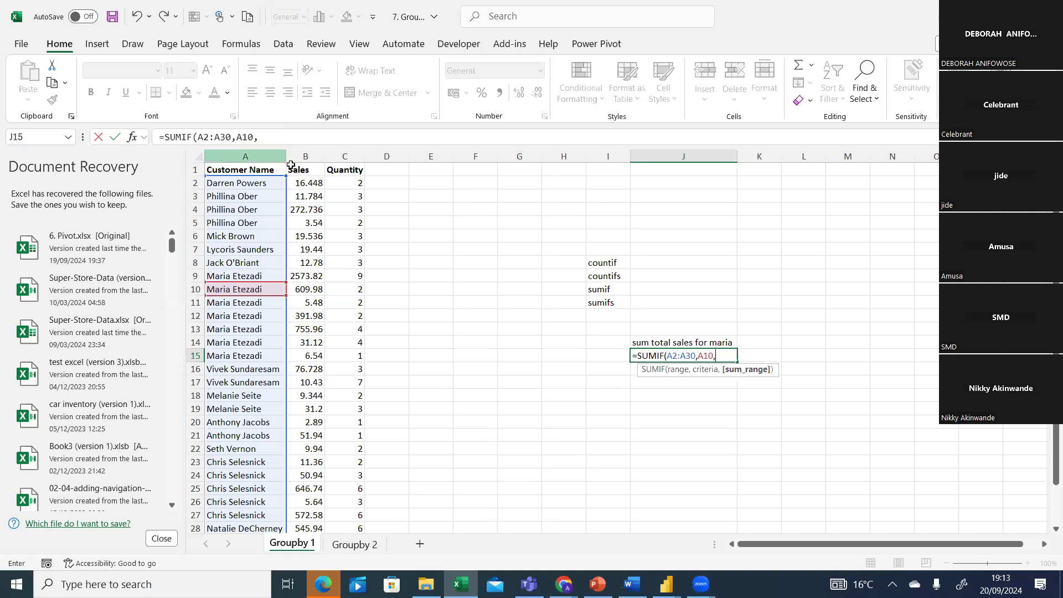
pyautogui.click(303, 182)
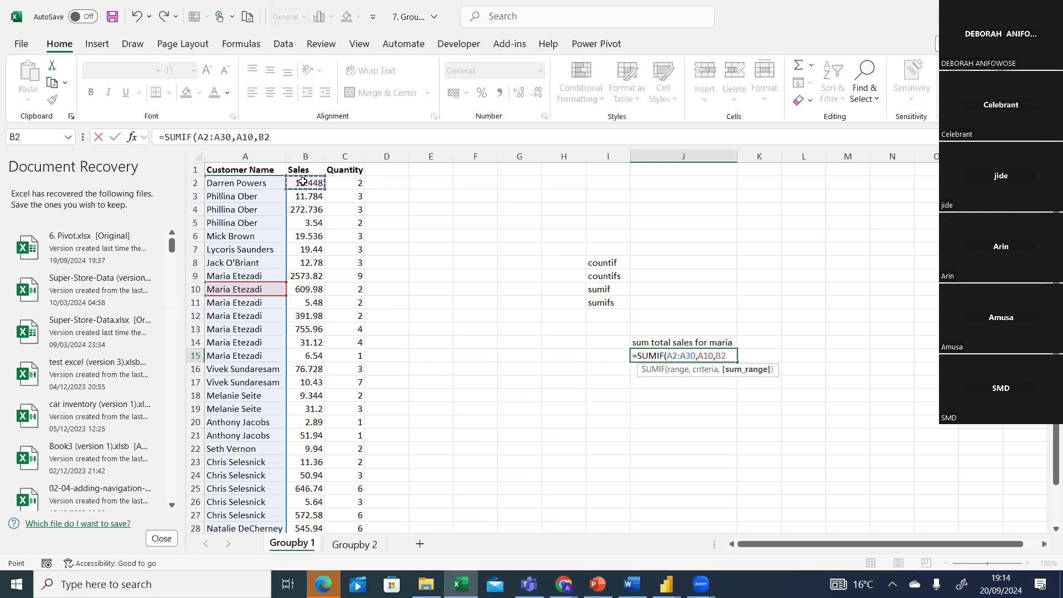
pyautogui.hotkey('ctrl', 'shift', 'Down')
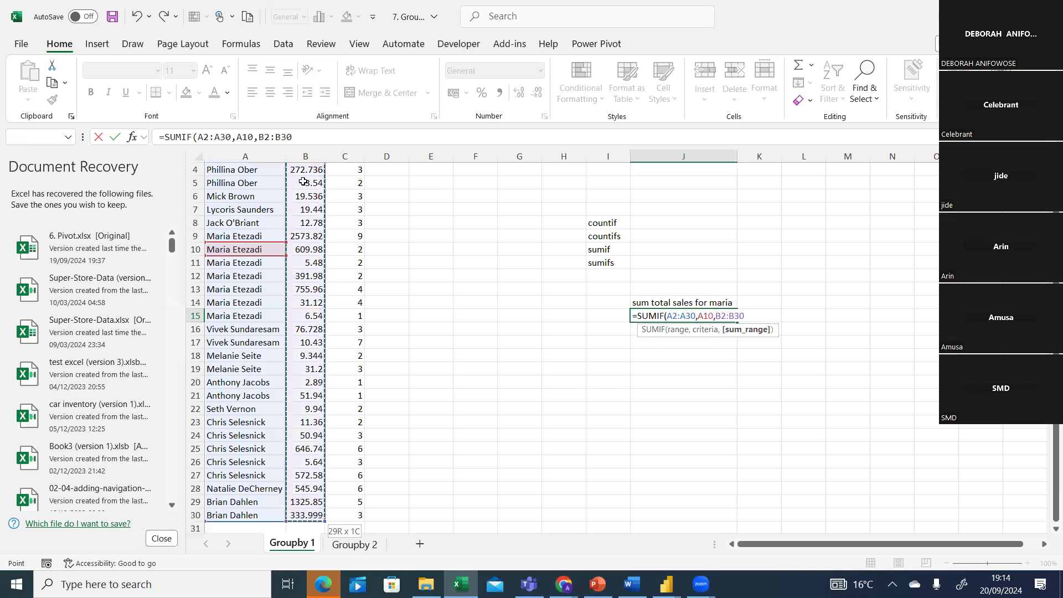
pyautogui.write(')')
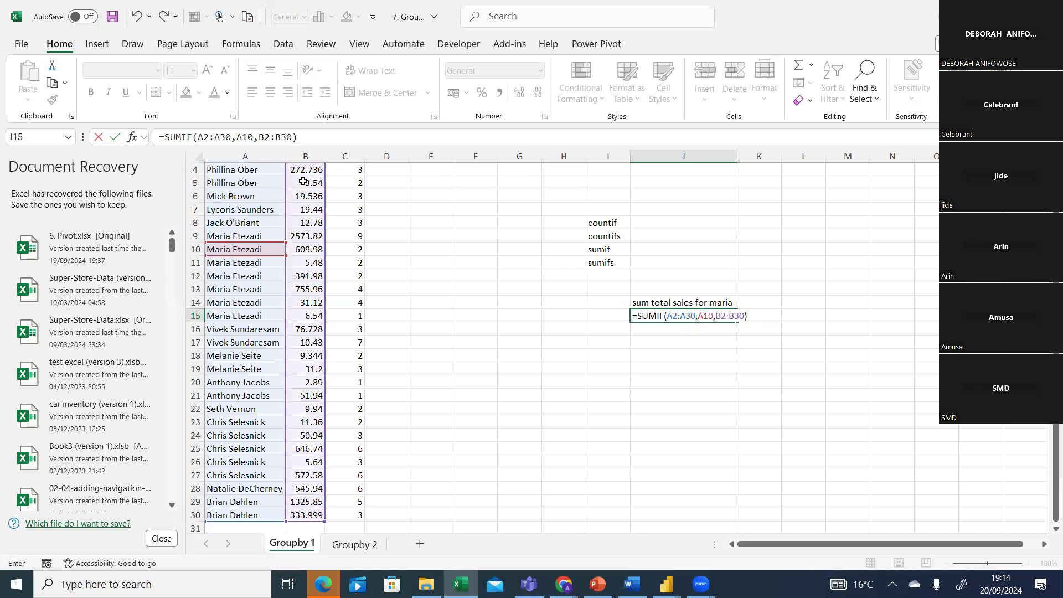
pyautogui.press('Return')
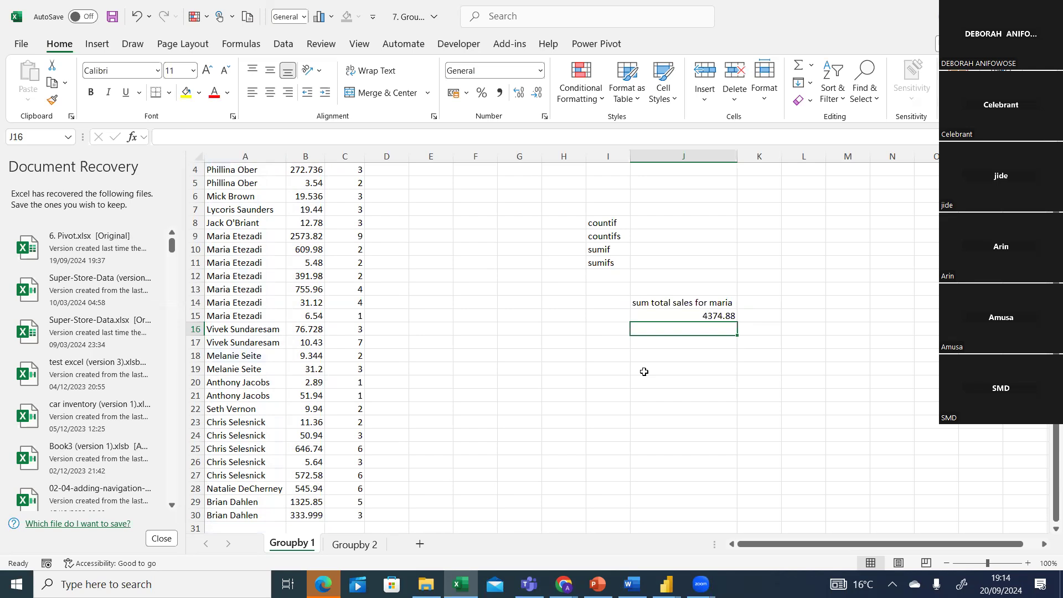
# Select the labelled customer's sales in B9:B15 and compare their sum with the SUMIF result in J15
pyautogui.moveTo(306, 247); pyautogui.dragTo(305, 319)
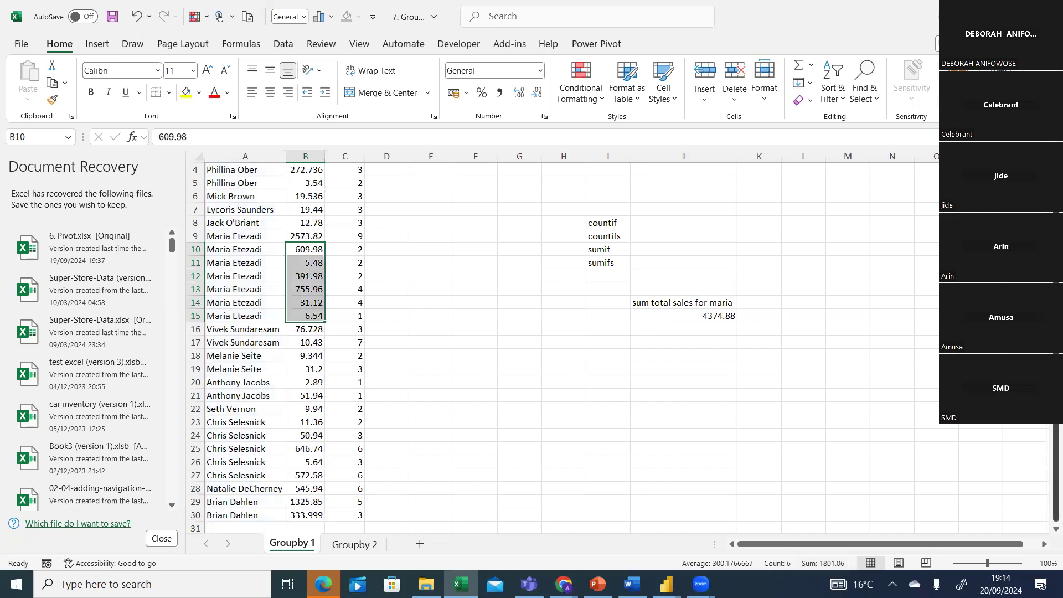
pyautogui.scroll(1, 553, 344)
pyautogui.scroll(-1, 443, 344)
pyautogui.scroll(1, 443, 343)
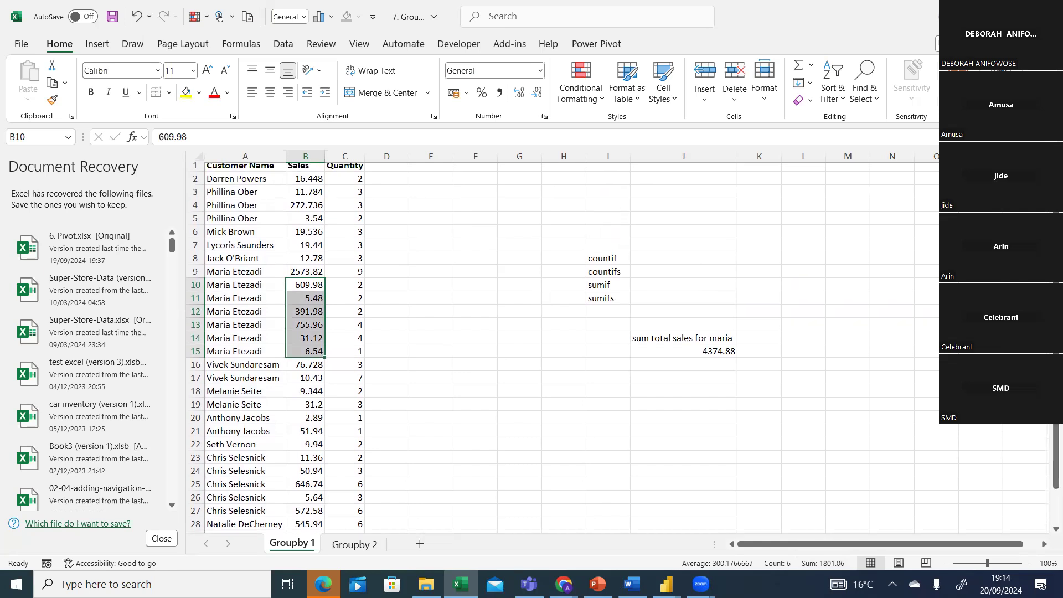
pyautogui.click(684, 351)
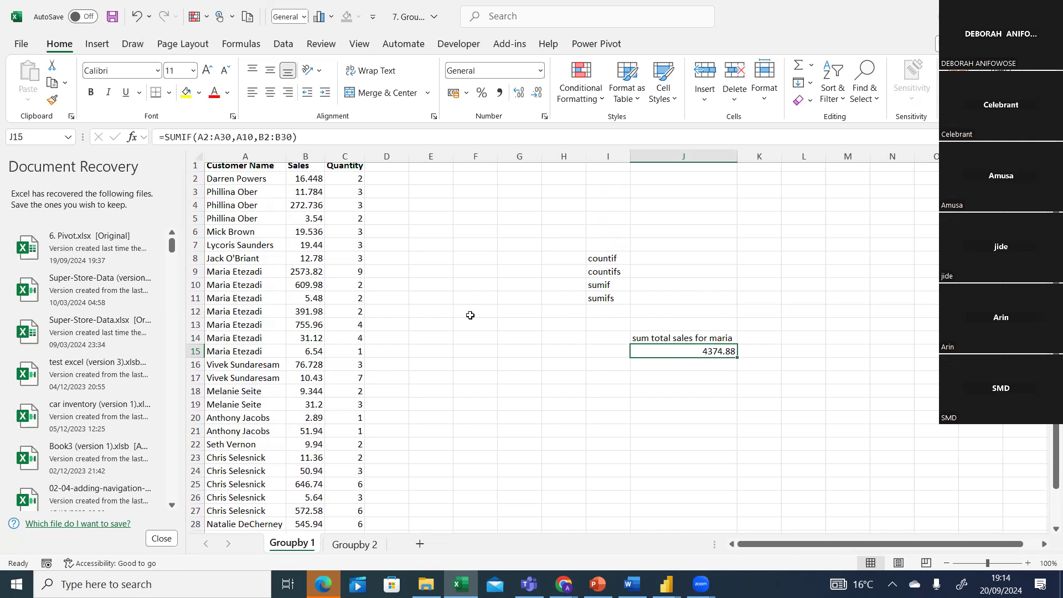
pyautogui.click(419, 309)
pyautogui.moveTo(298, 271); pyautogui.dragTo(307, 346)
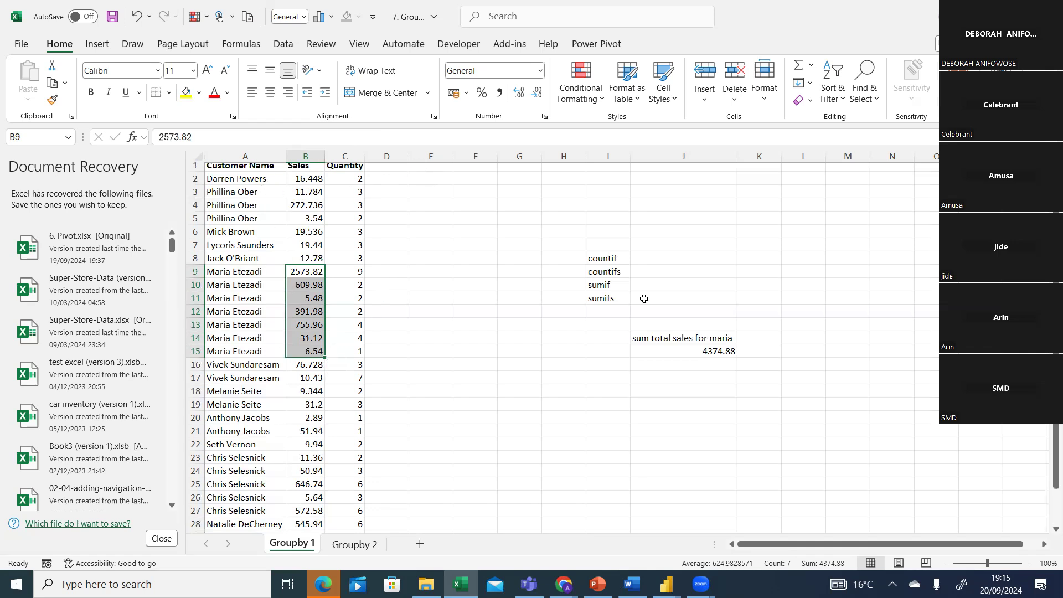
pyautogui.scroll(1, 686, 364)
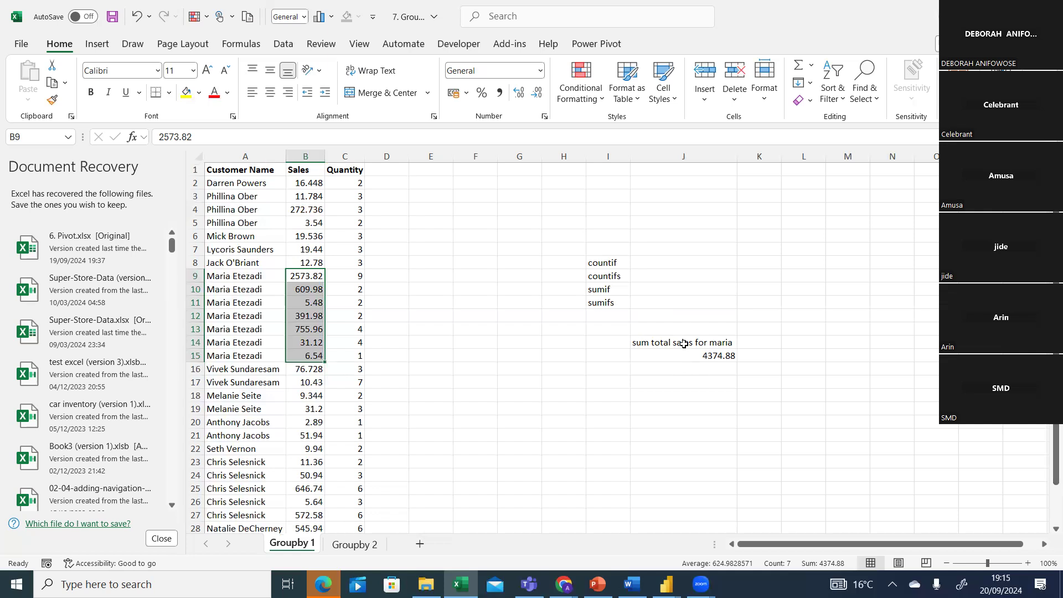
pyautogui.click(684, 343)
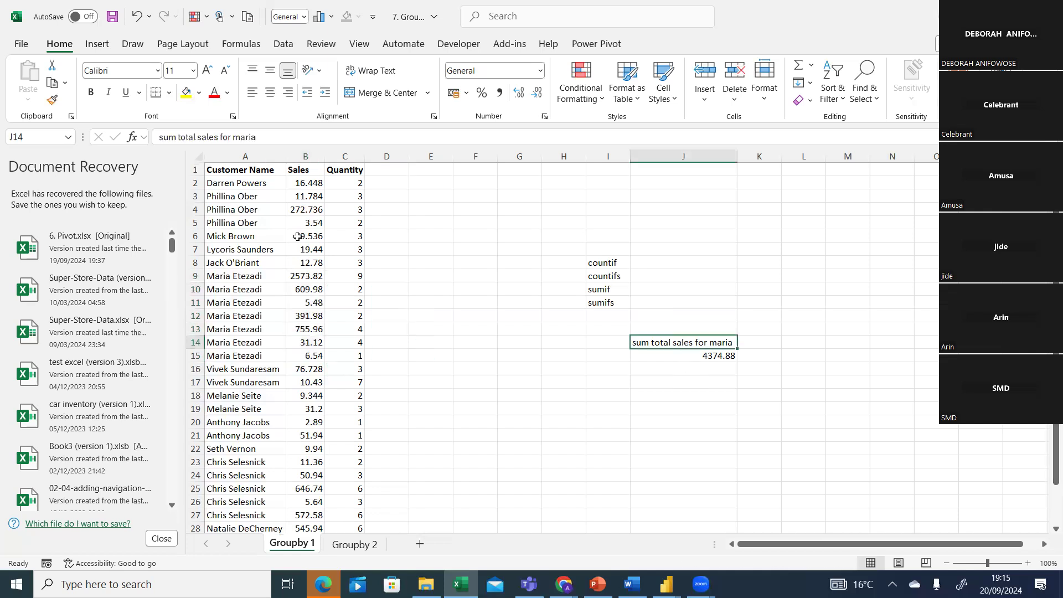
pyautogui.click(670, 361)
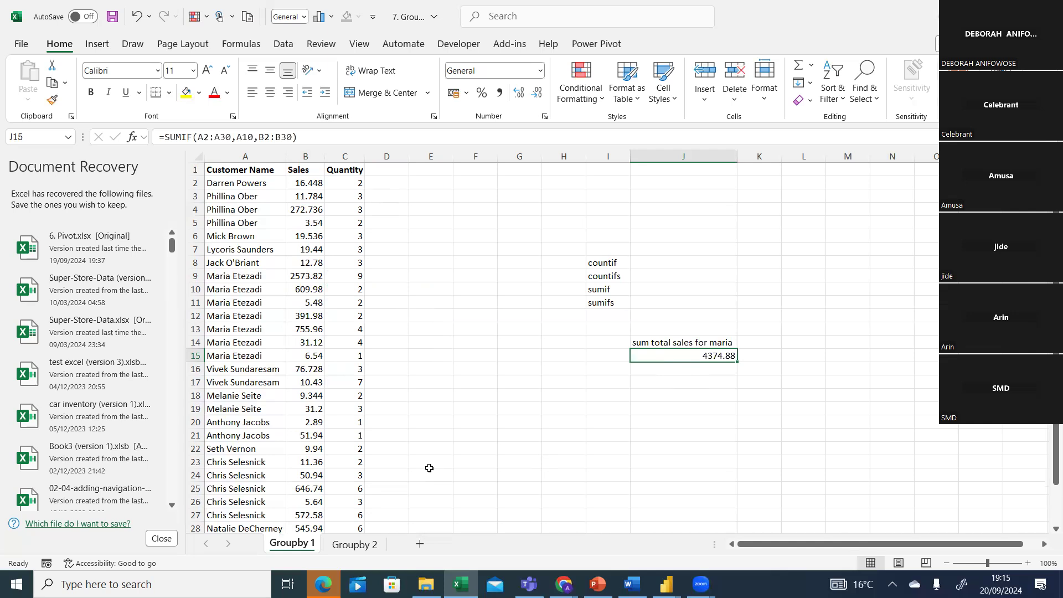
# Change the SUMIF criterion in J15 to A20, and select B20:B21 to check that customer's total
pyautogui.click(676, 382)
pyautogui.press('Up')
pyautogui.press('Up')
pyautogui.scroll(-1, 562, 343)
pyautogui.scroll(1, 561, 343)
pyautogui.click(247, 136)
pyautogui.press('BackSpace')
pyautogui.write('2')
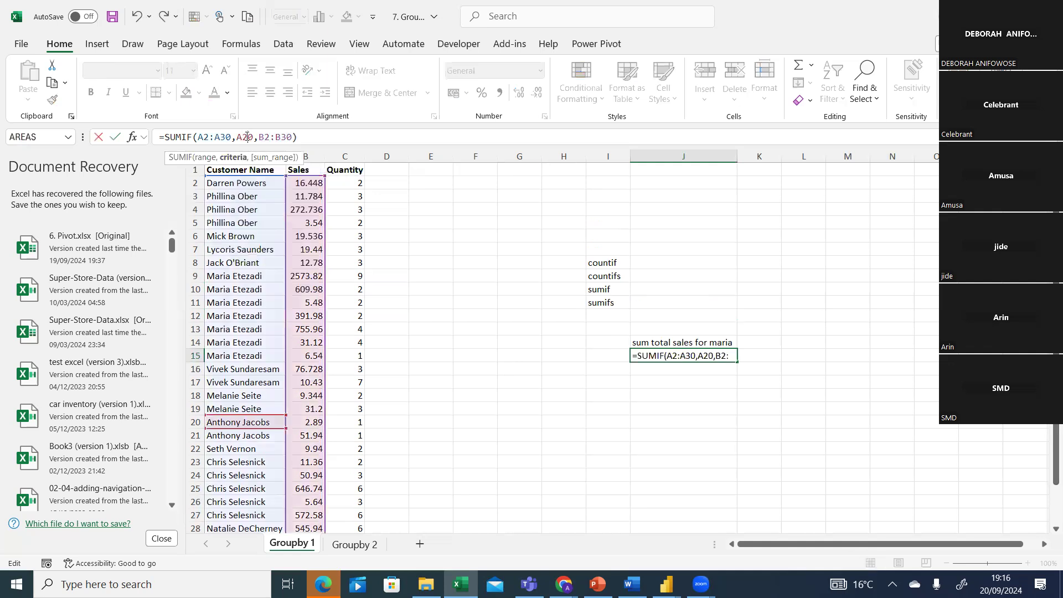
pyautogui.press('Return')
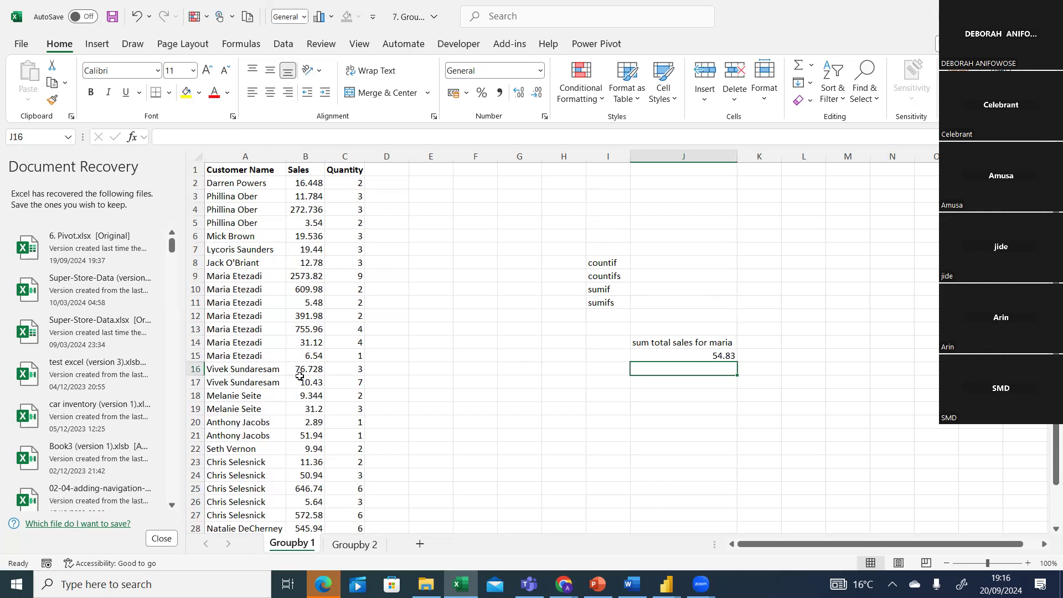
pyautogui.moveTo(298, 423); pyautogui.dragTo(299, 434)
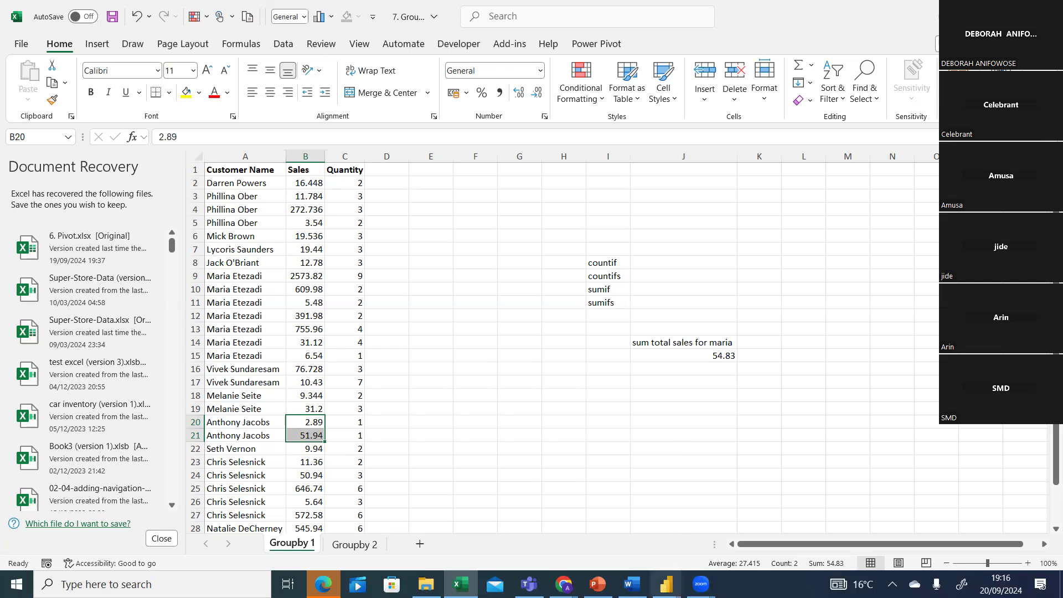
# Switch to the practice PQ Power Query Editor window and start a new query from an Excel workbook
pyautogui.moveTo(666, 584)
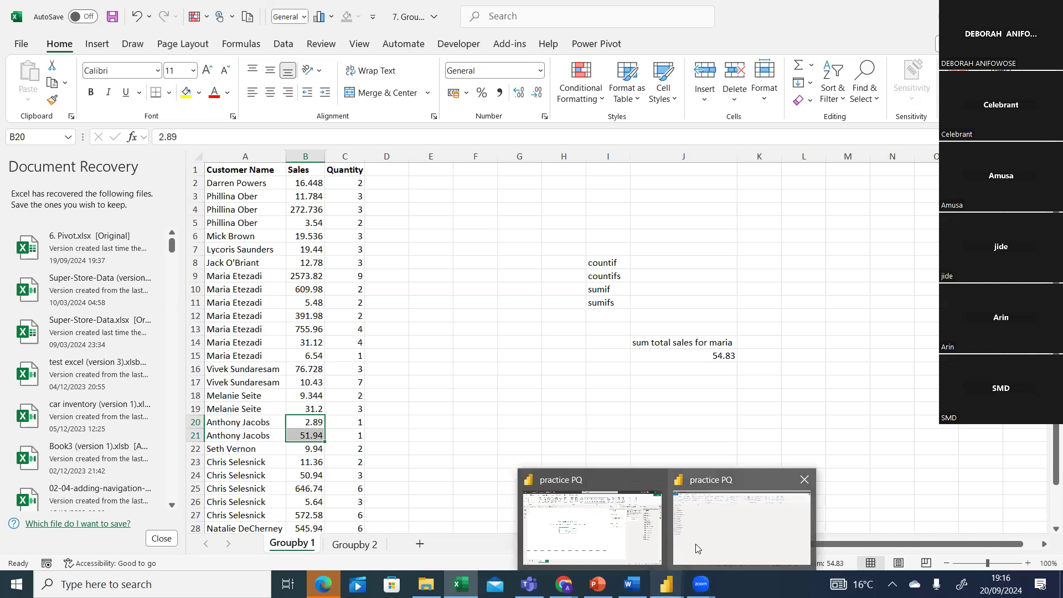
pyautogui.click(724, 536)
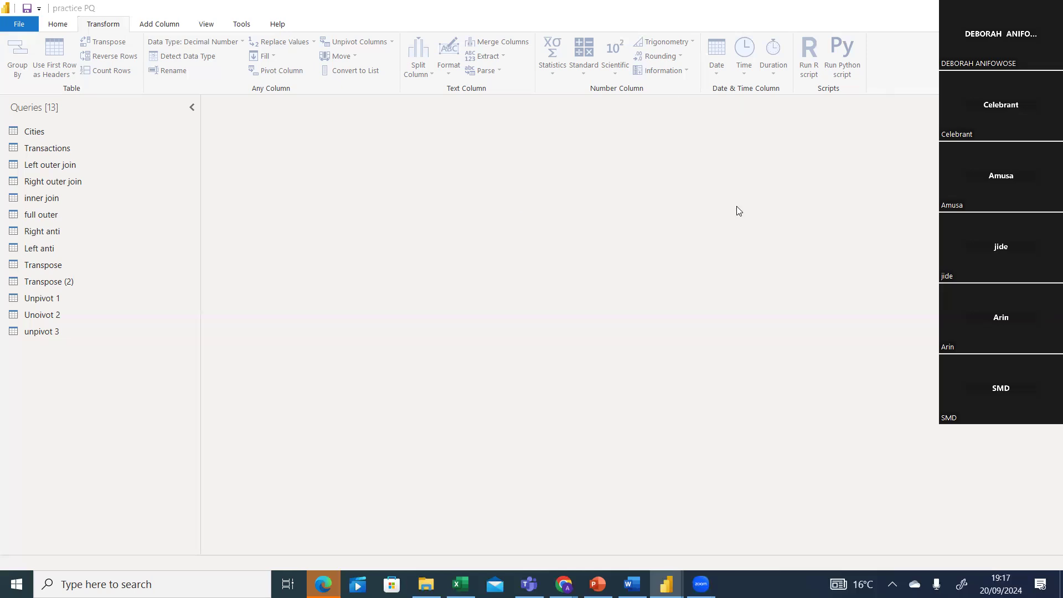
pyautogui.click(58, 23)
pyautogui.click(64, 26)
pyautogui.click(58, 65)
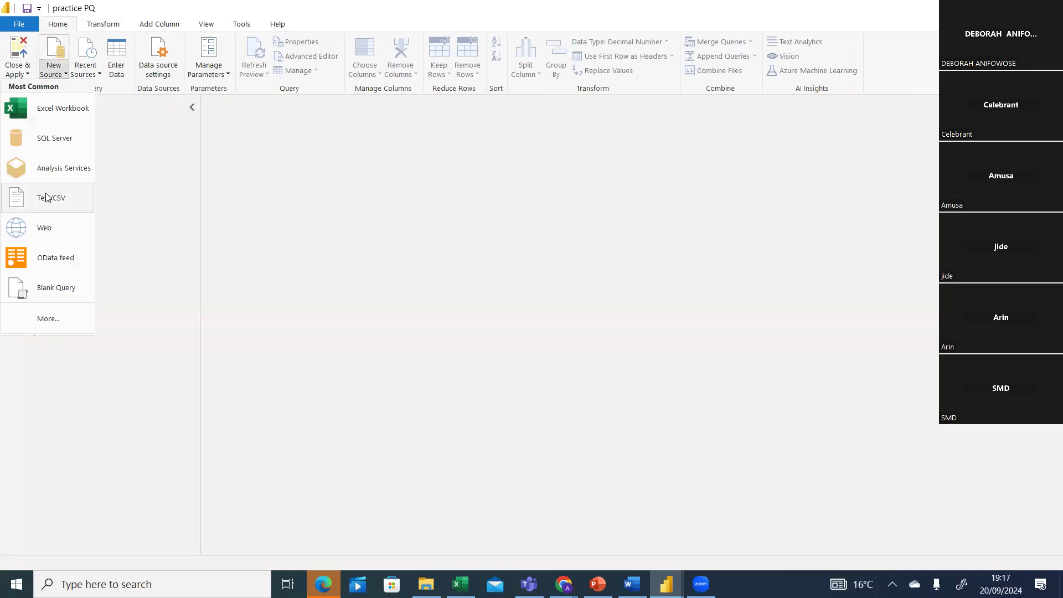
pyautogui.click(54, 118)
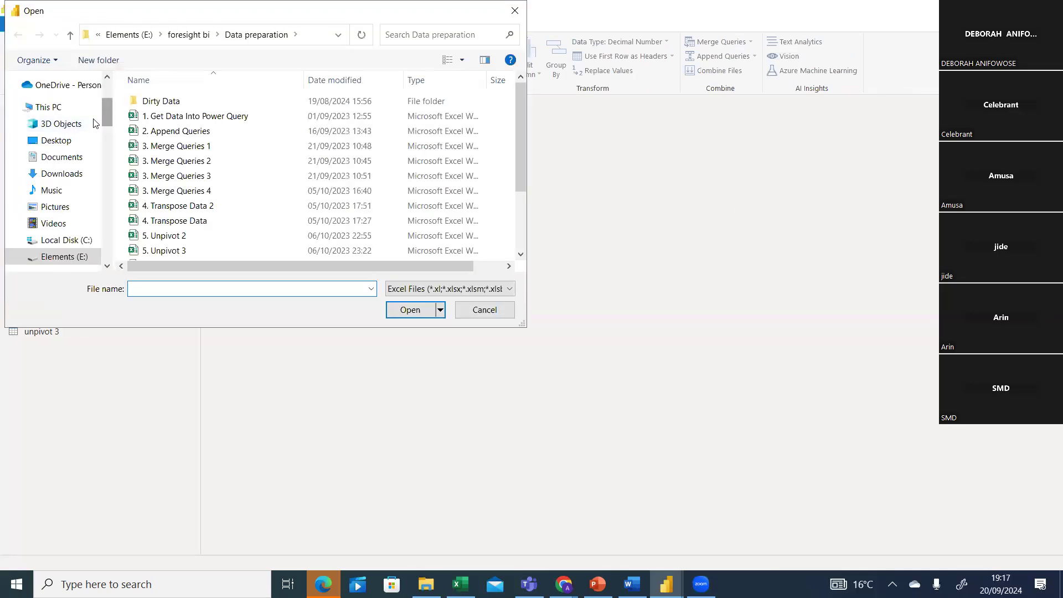
# Browse to the sufnet PQ folder on drive E and open the workbook 7. Group by.xlsx
pyautogui.click(132, 35)
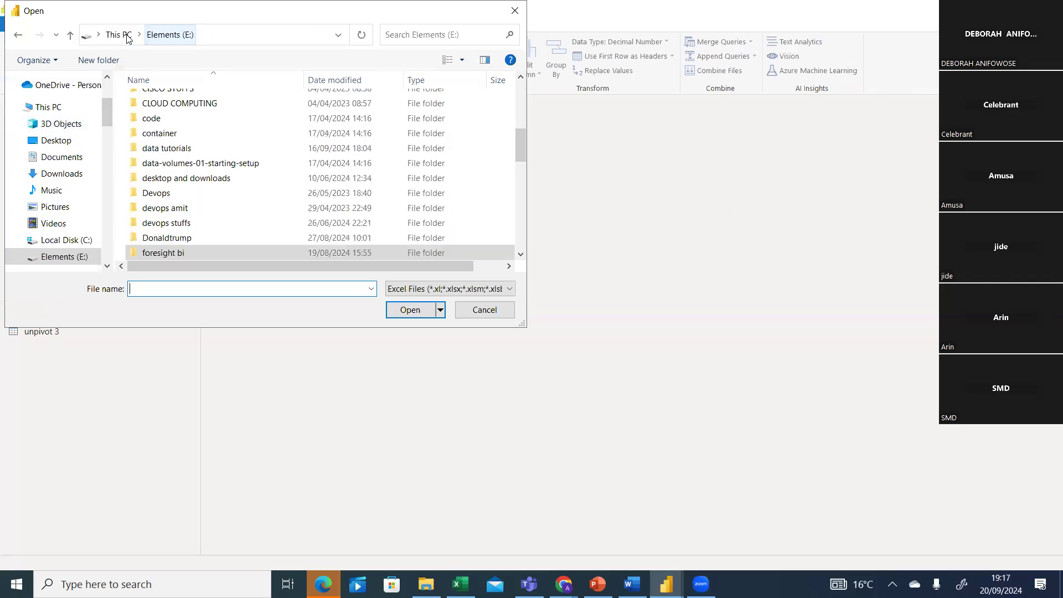
pyautogui.click(175, 155)
pyautogui.press('s')
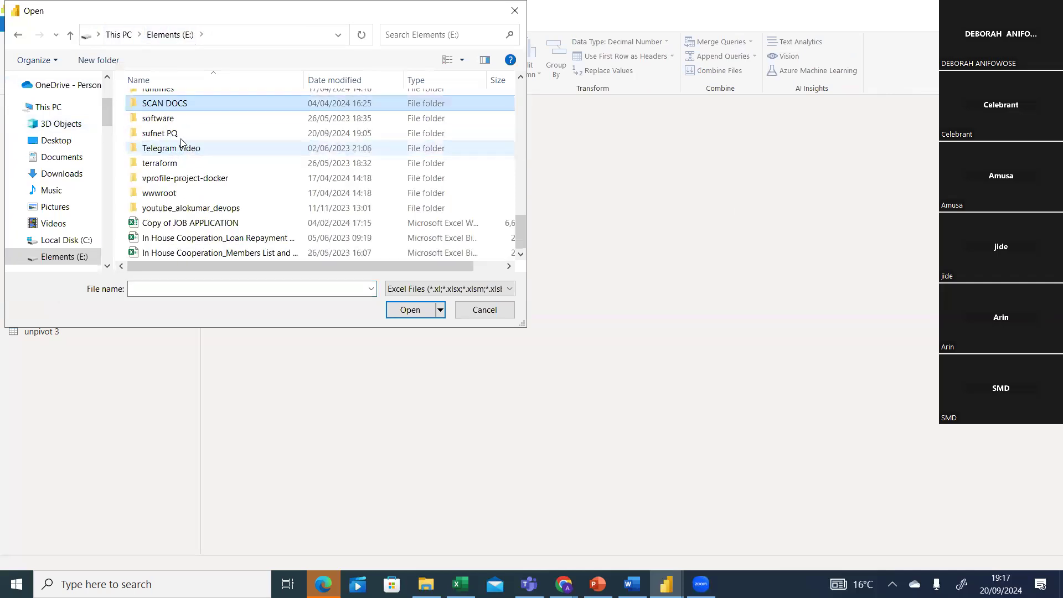
pyautogui.doubleClick(182, 134)
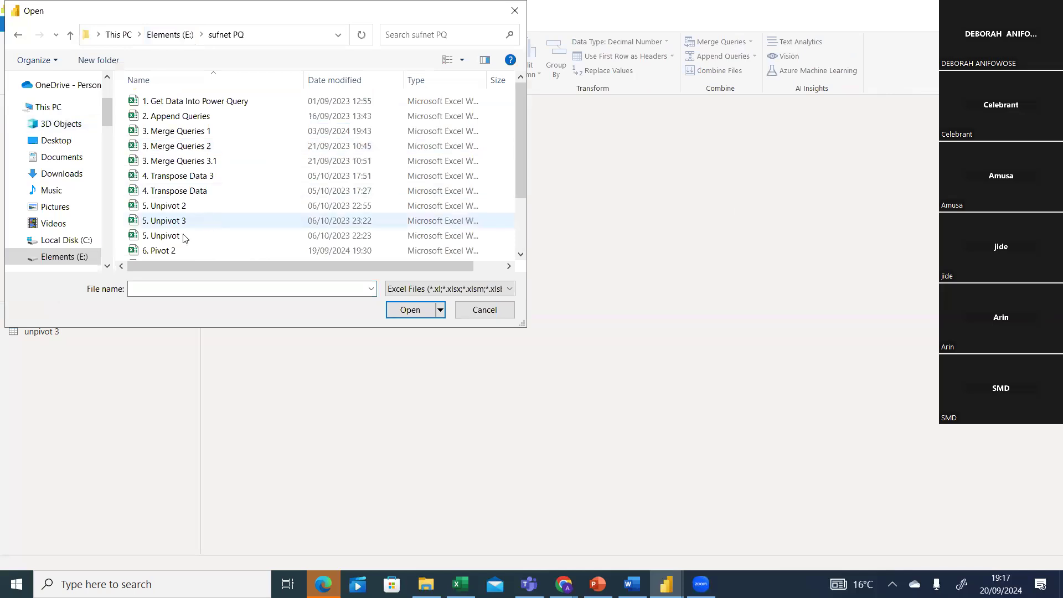
pyautogui.moveTo(517, 177); pyautogui.dragTo(512, 232)
pyautogui.doubleClick(182, 209)
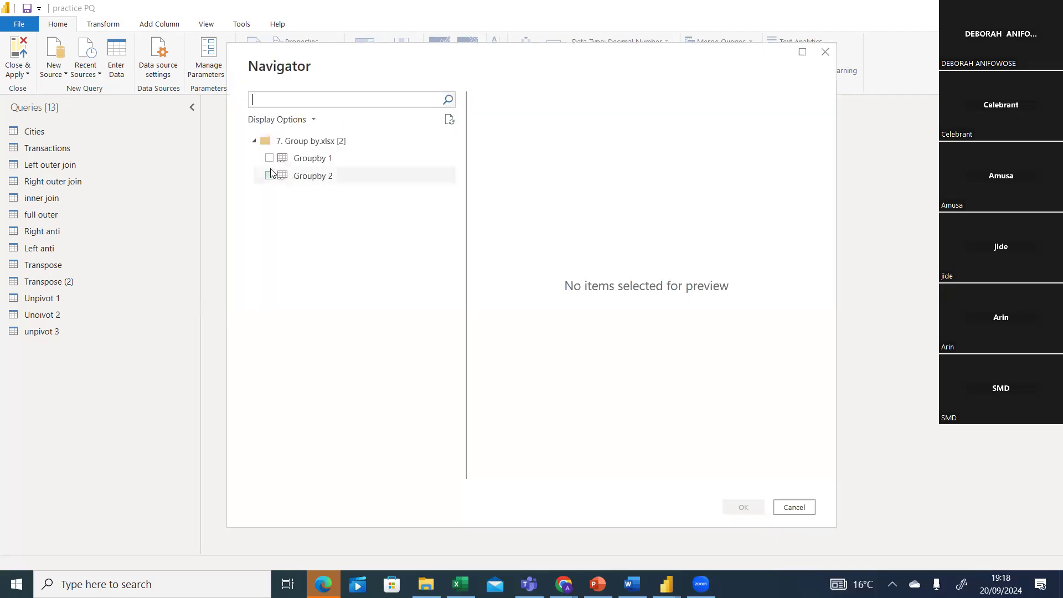
# Load the Groupby 1 and Groupby 2 sheets as new queries
pyautogui.click(269, 158)
pyautogui.click(269, 176)
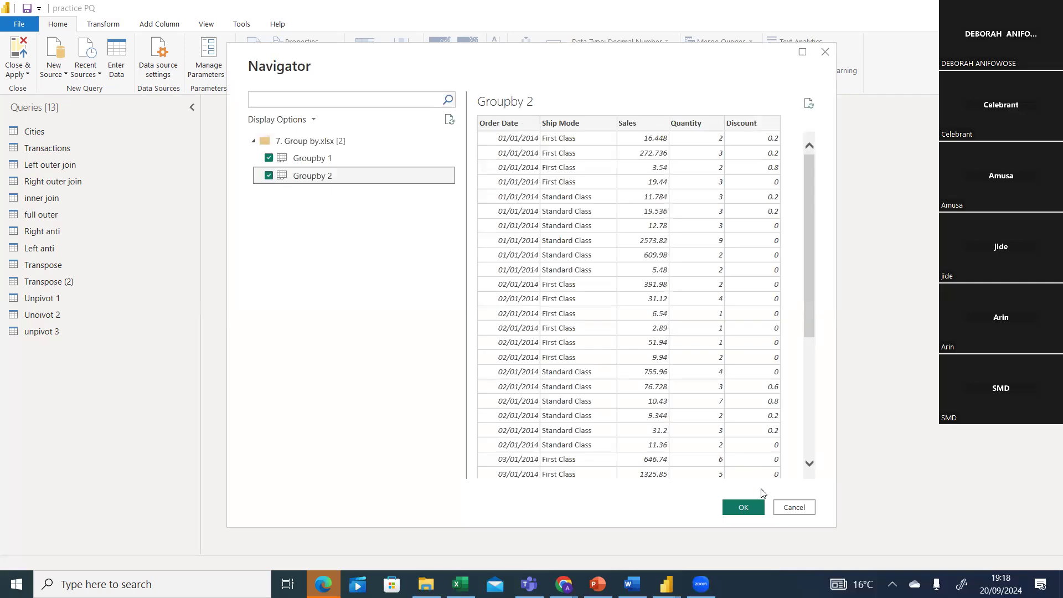
pyautogui.click(743, 507)
pyautogui.hotkey('alt', 'Tab')
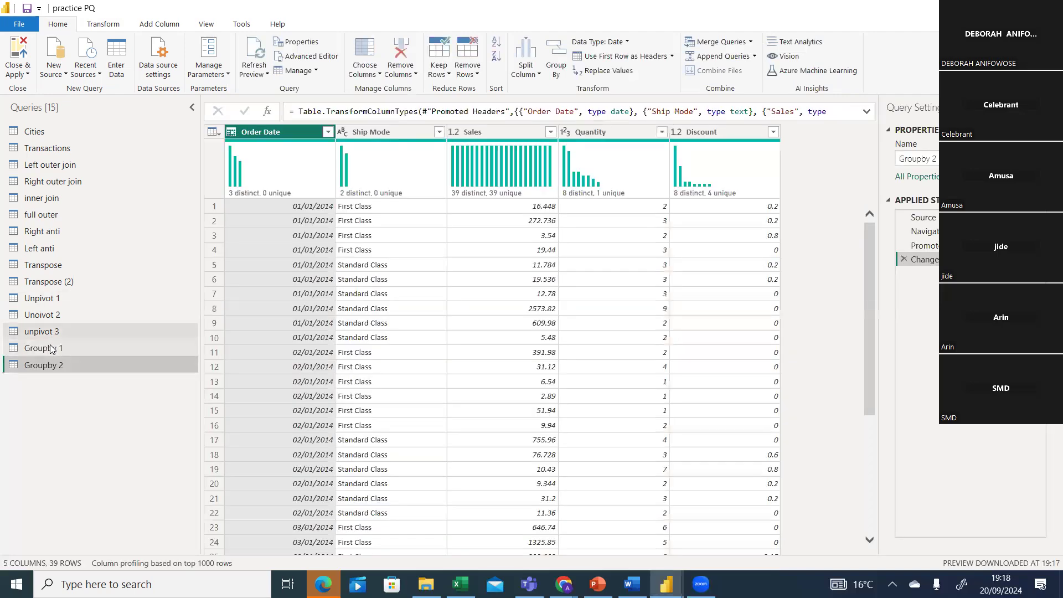
# Open the Group By settings for the Customer Name column of the Groupby 1 query, view the Advanced options and return to Basic
pyautogui.click(51, 348)
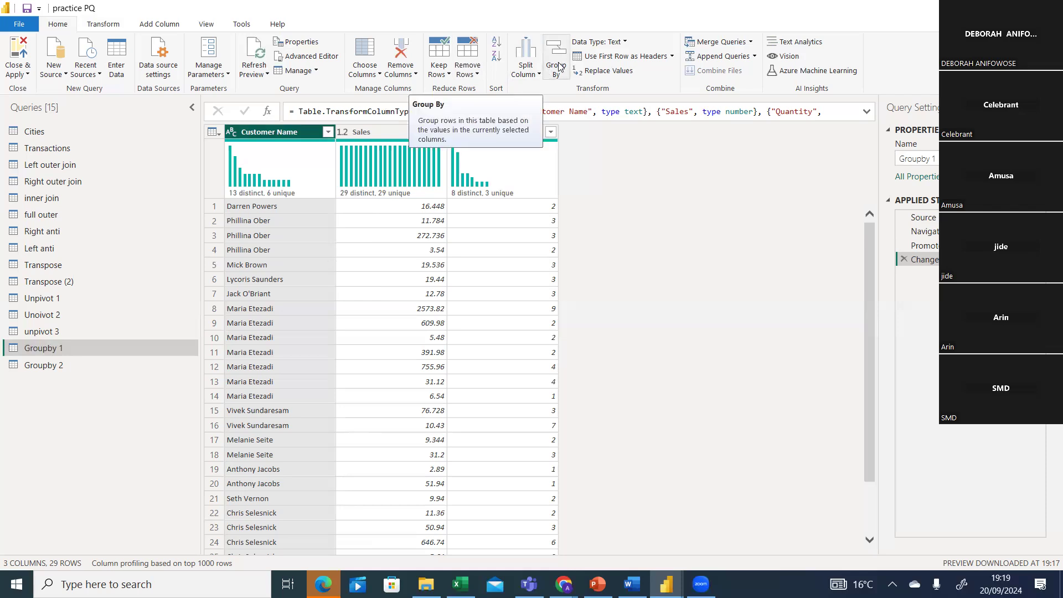
pyautogui.click(114, 27)
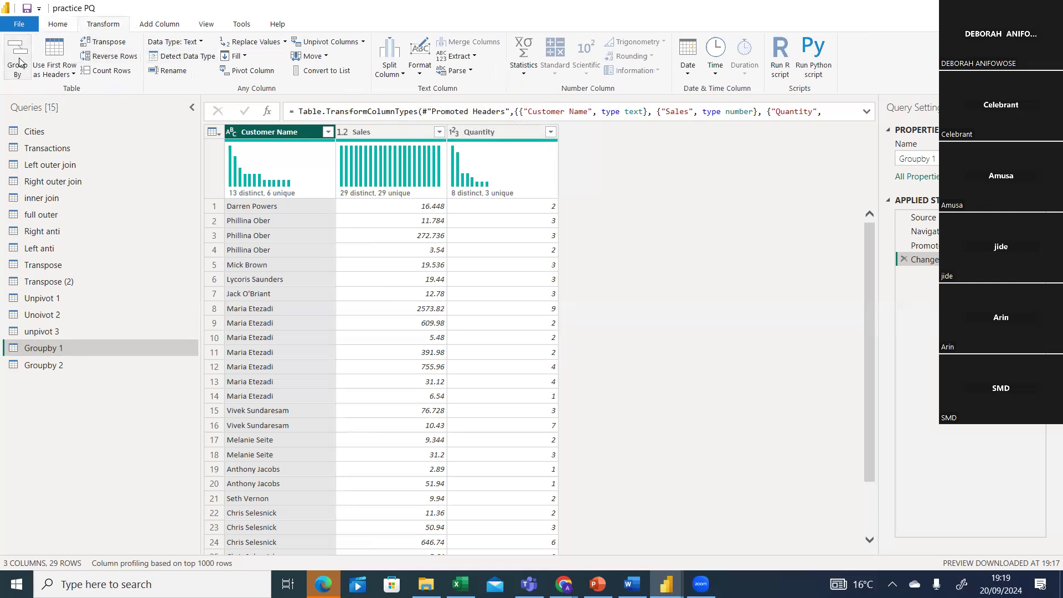
pyautogui.rightClick(278, 131)
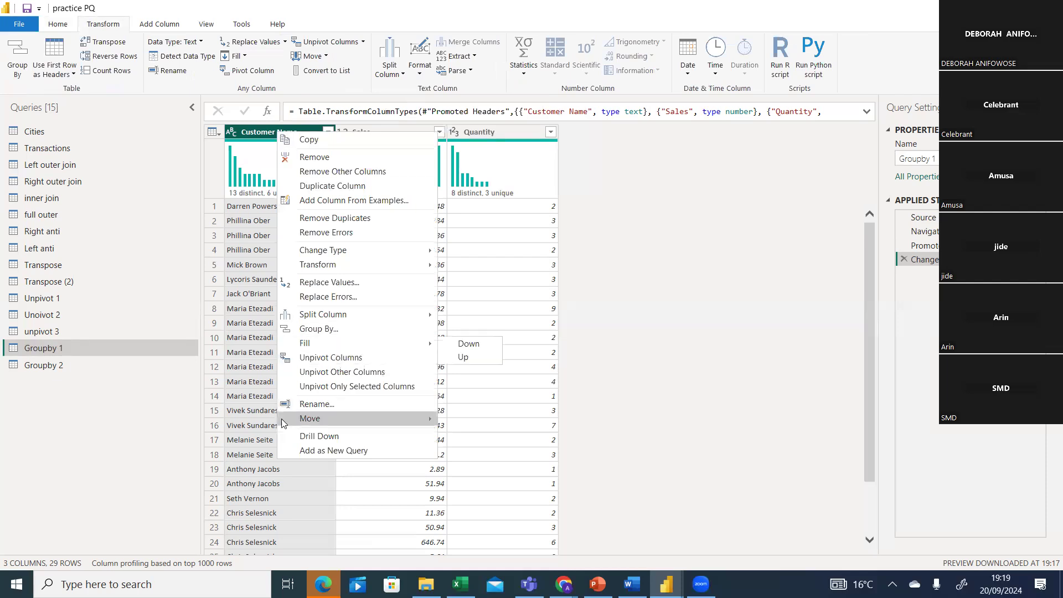
pyautogui.click(321, 329)
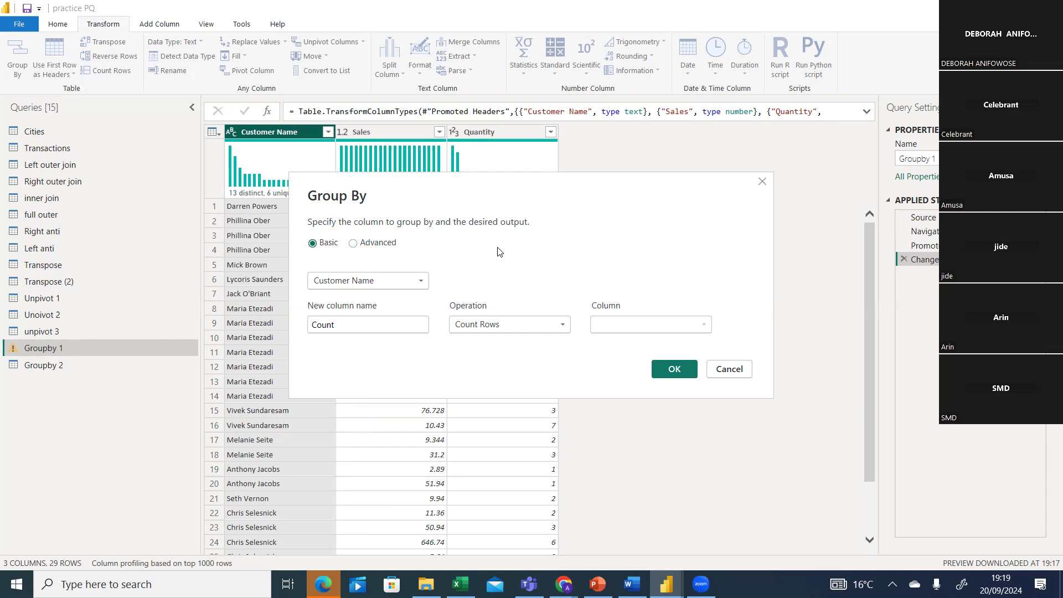
pyautogui.click(395, 242)
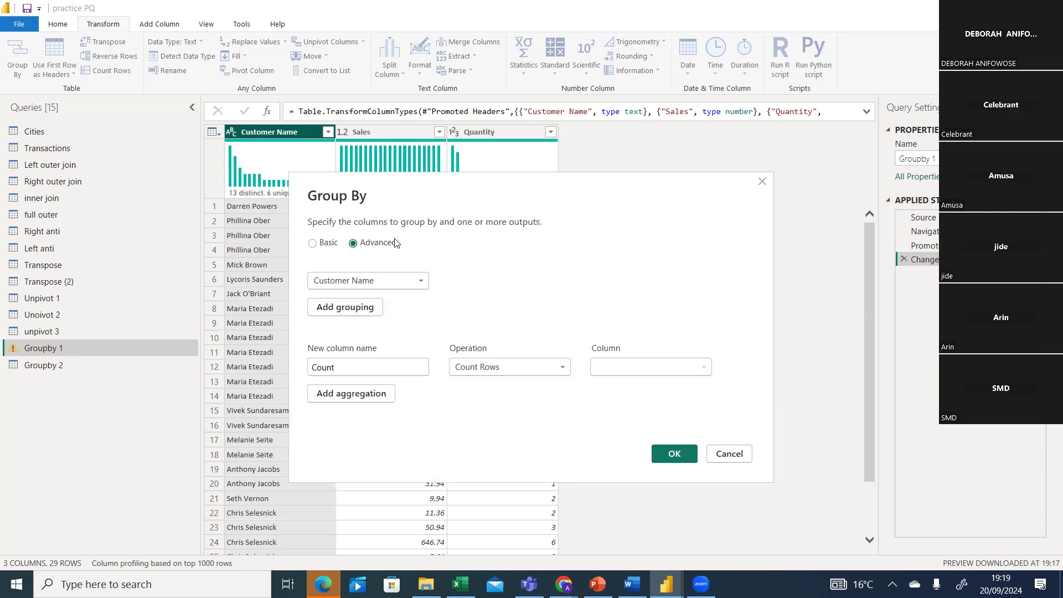
pyautogui.click(324, 245)
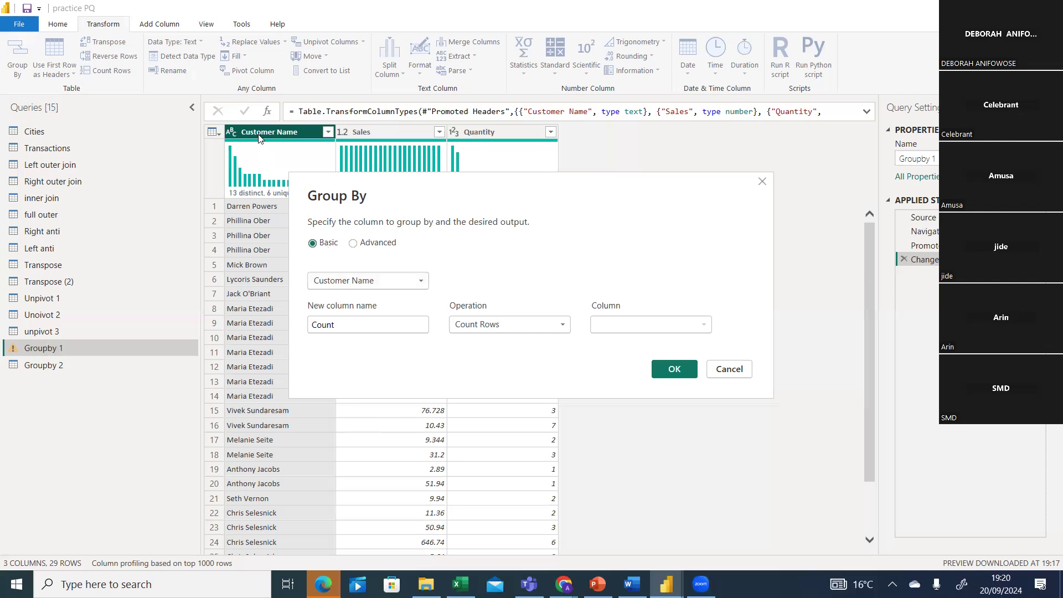
# Replace the default name of the new Group By column with Total Sales
pyautogui.click(346, 323)
pyautogui.press('BackSpace')
pyautogui.press('BackSpace')
pyautogui.press('BackSpace')
pyautogui.press('BackSpace')
pyautogui.press('BackSpace')
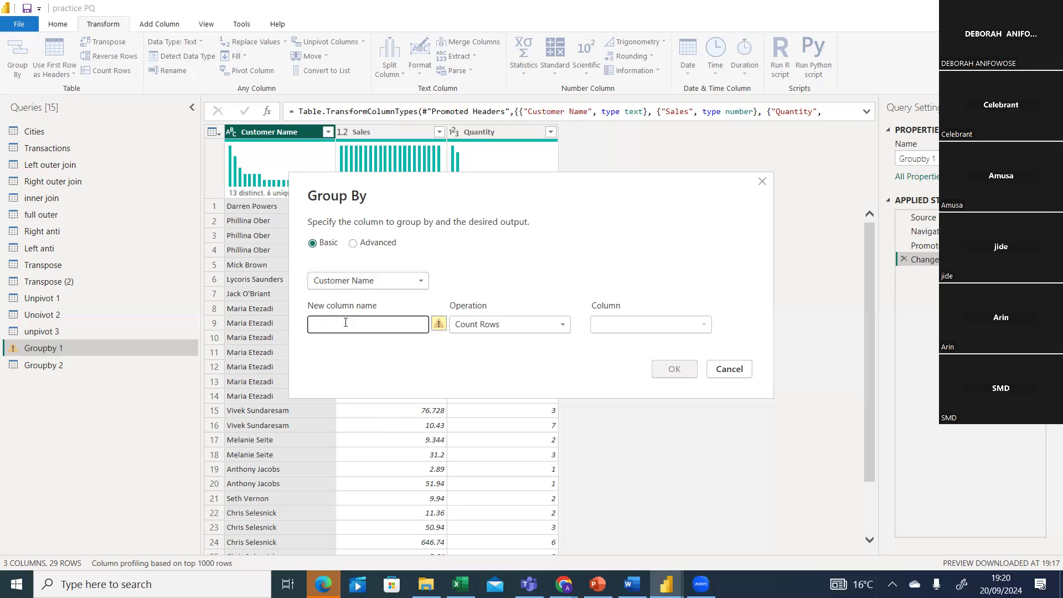
pyautogui.write('To')
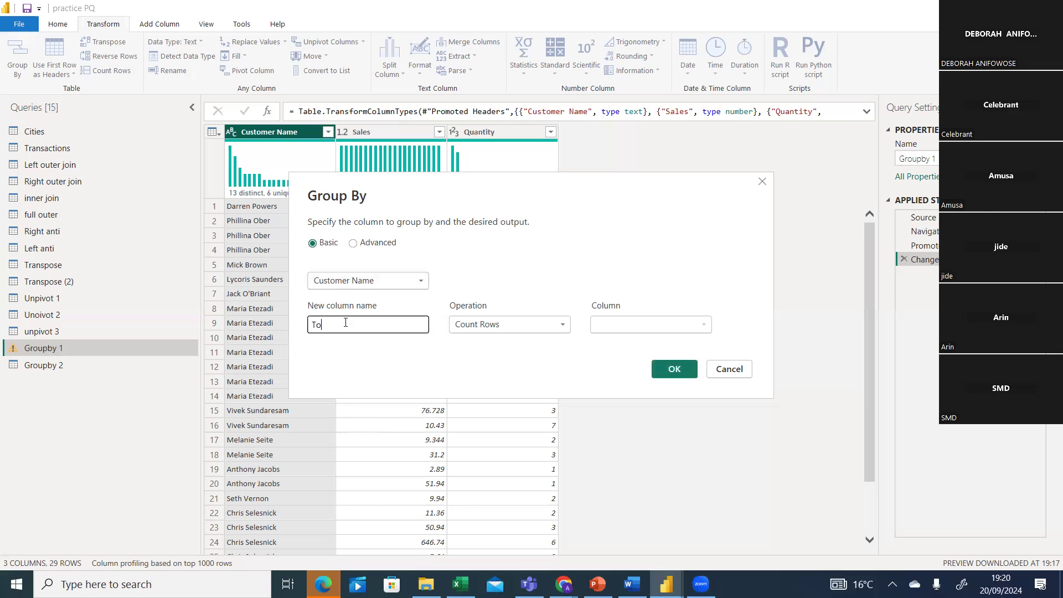
pyautogui.write('tal Sales')
# Make Total Sales the Sum of the Sales column and apply the grouping by Customer Name
pyautogui.click(555, 330)
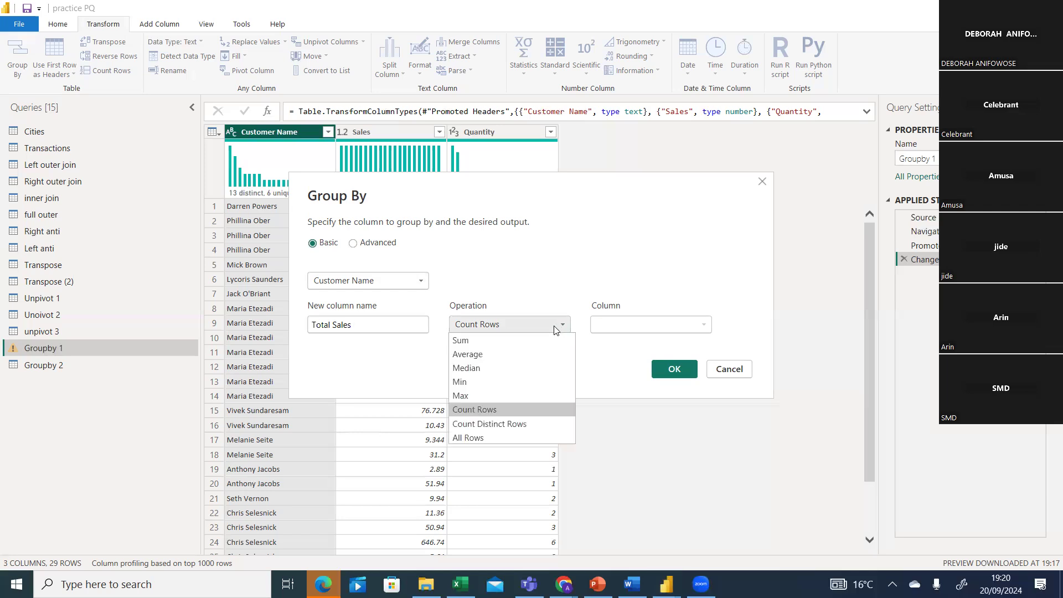
pyautogui.click(501, 340)
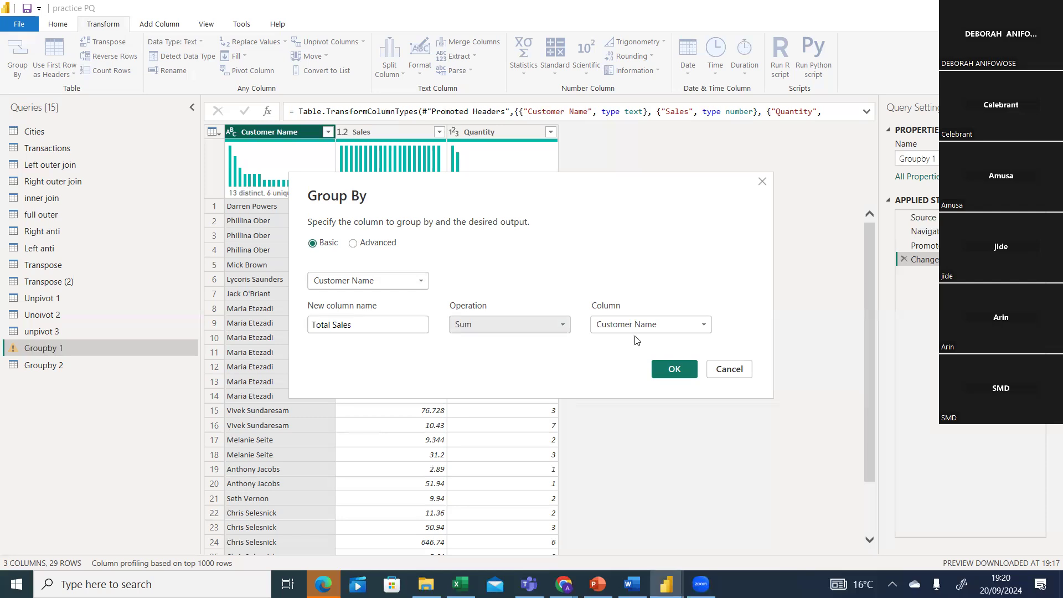
pyautogui.click(660, 325)
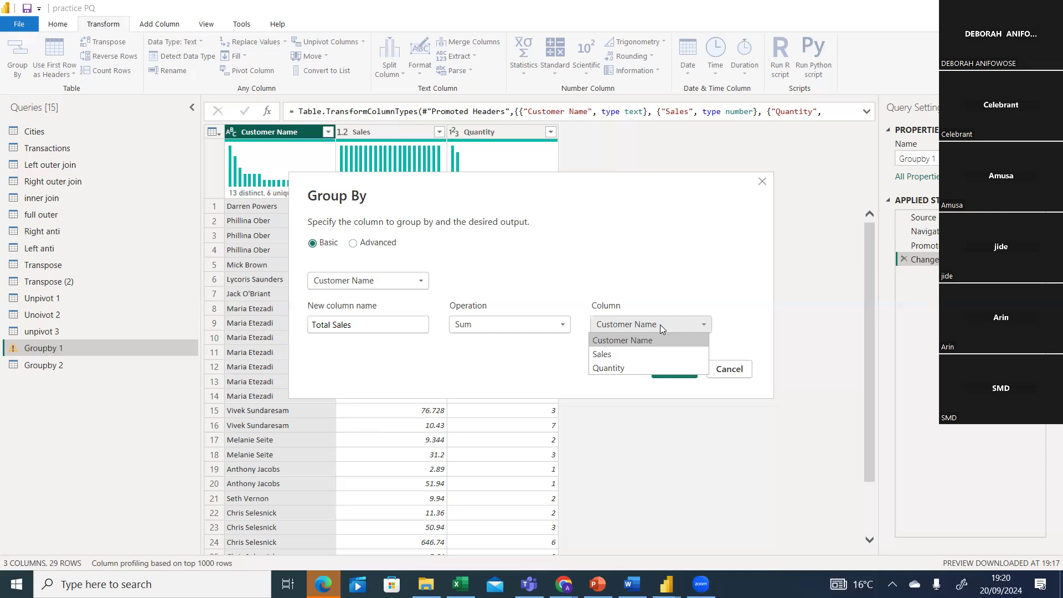
pyautogui.click(636, 355)
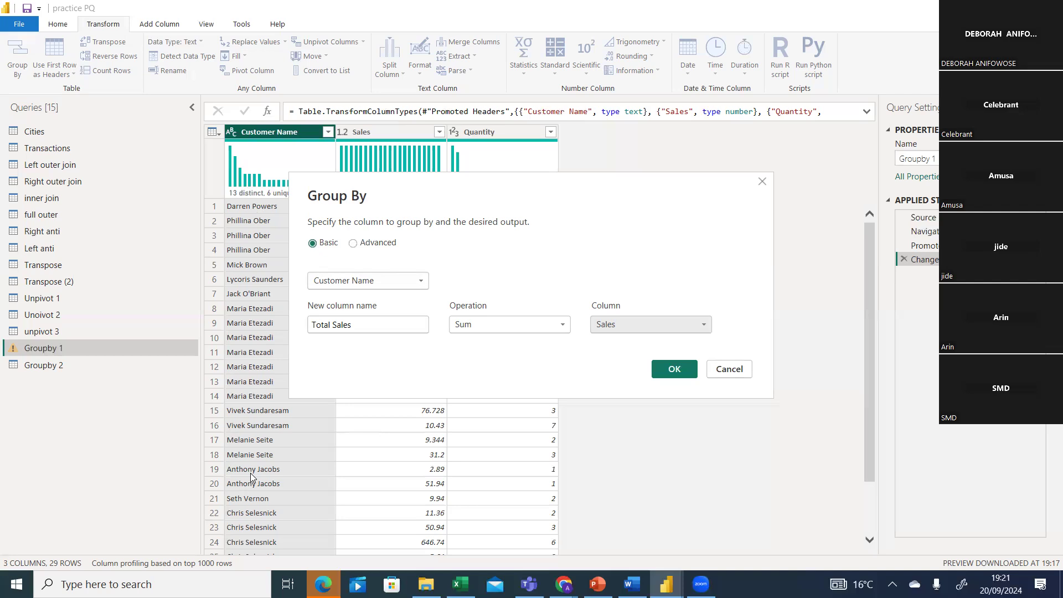
pyautogui.click(670, 371)
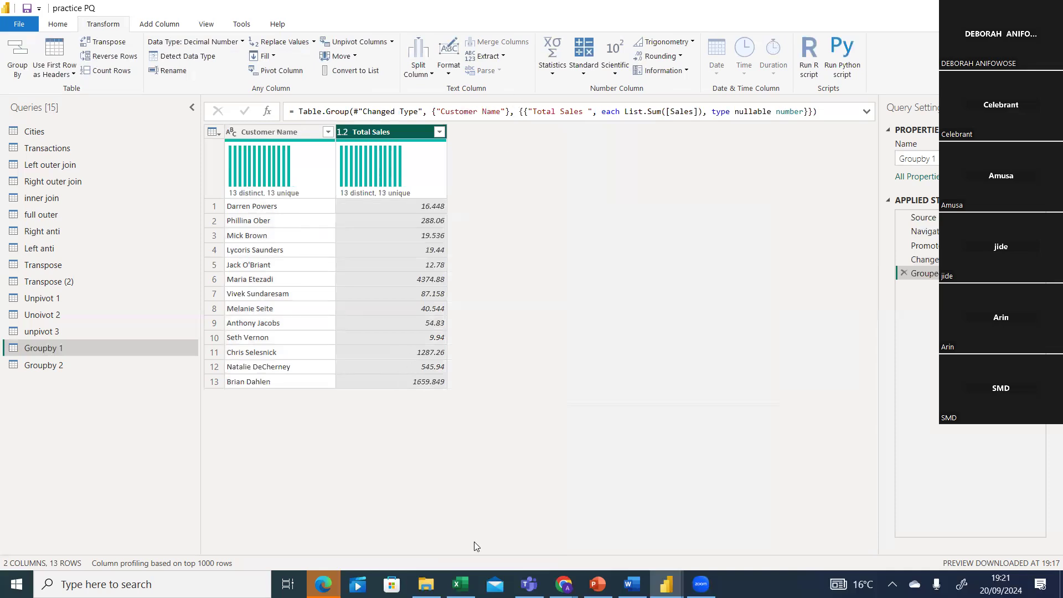
# View the source Groupby 1 sheet in Excel for comparison and return to the practice PQ Power Query Editor
pyautogui.click(460, 584)
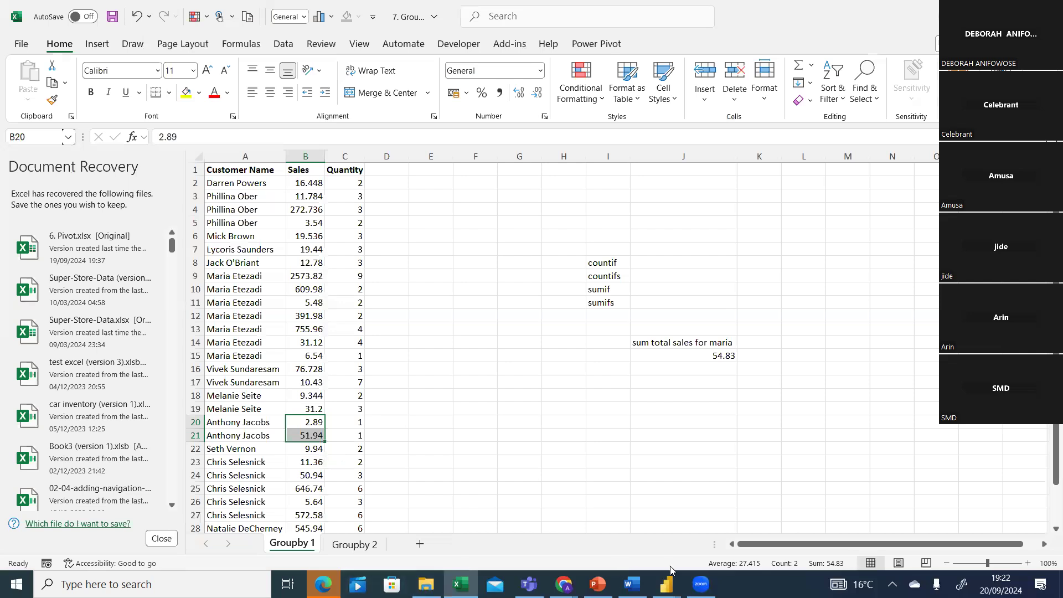
pyautogui.click(666, 583)
pyautogui.click(719, 550)
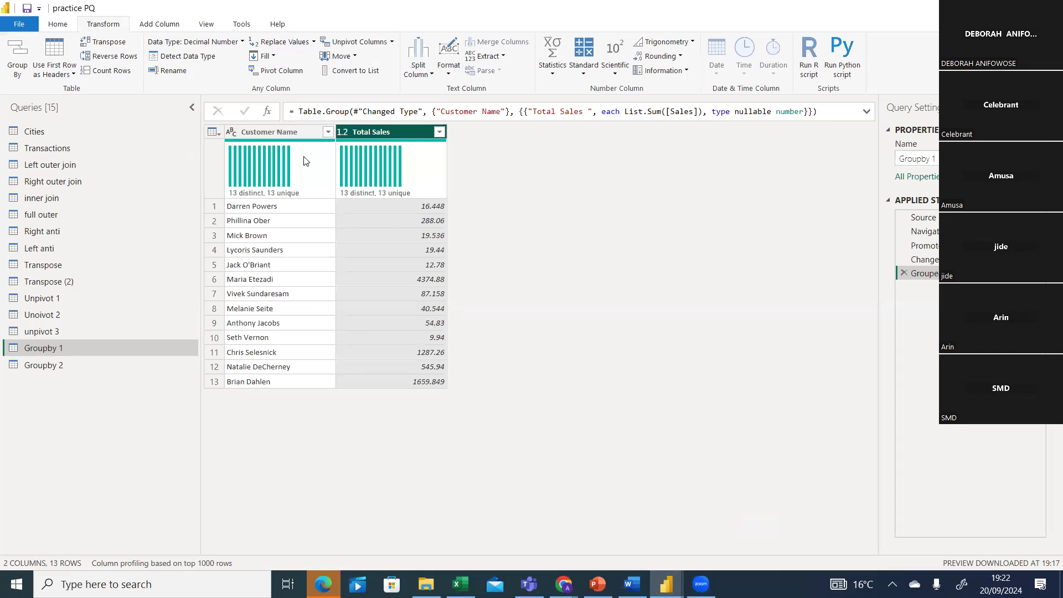
# Filter the grouped Customer Name column to a single customer and remove that filter step again
pyautogui.click(327, 131)
pyautogui.click(328, 132)
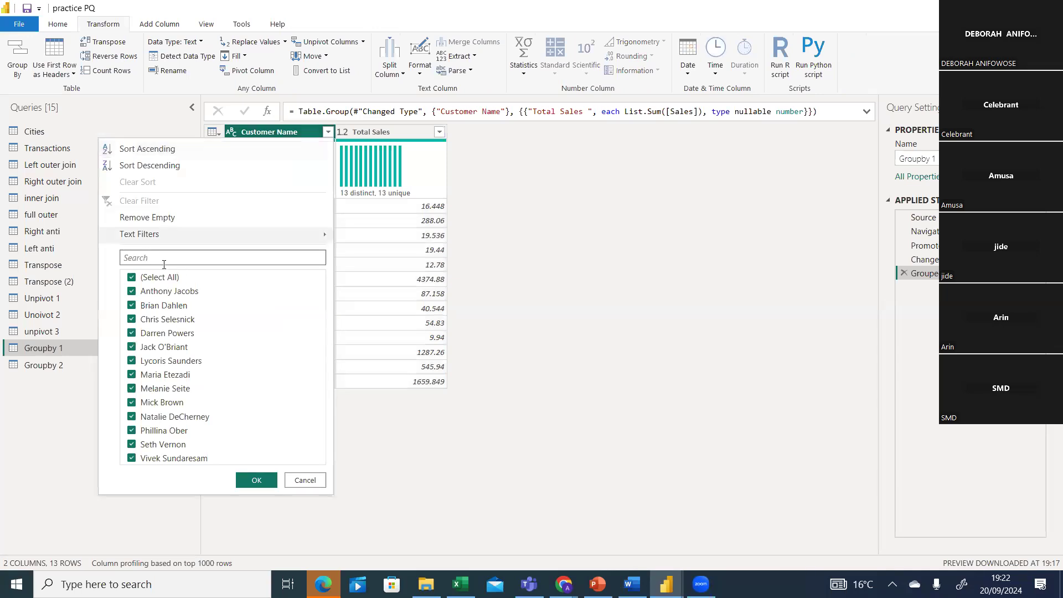
pyautogui.click(132, 278)
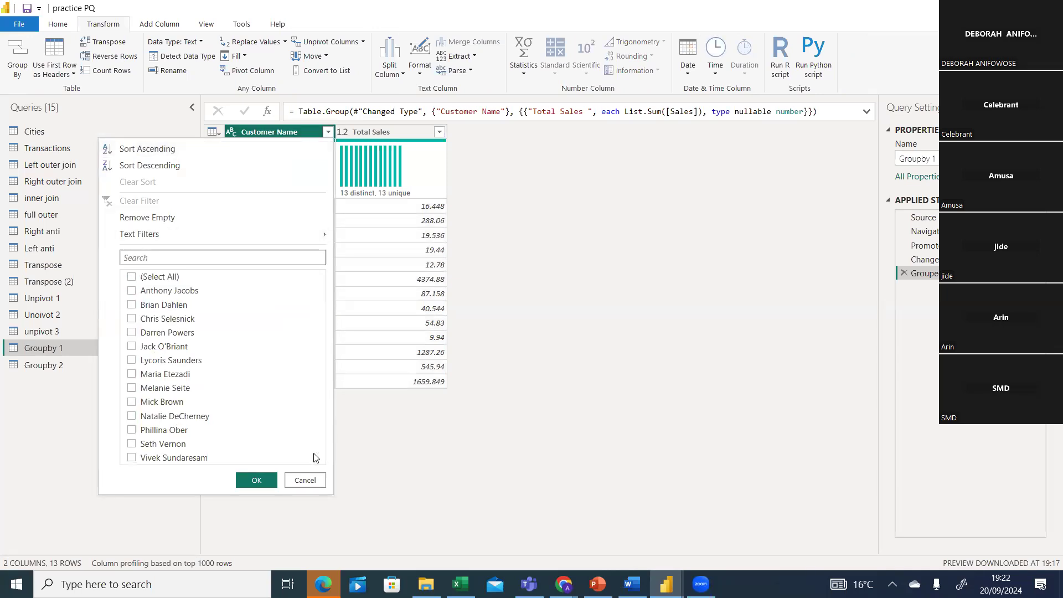
pyautogui.click(139, 377)
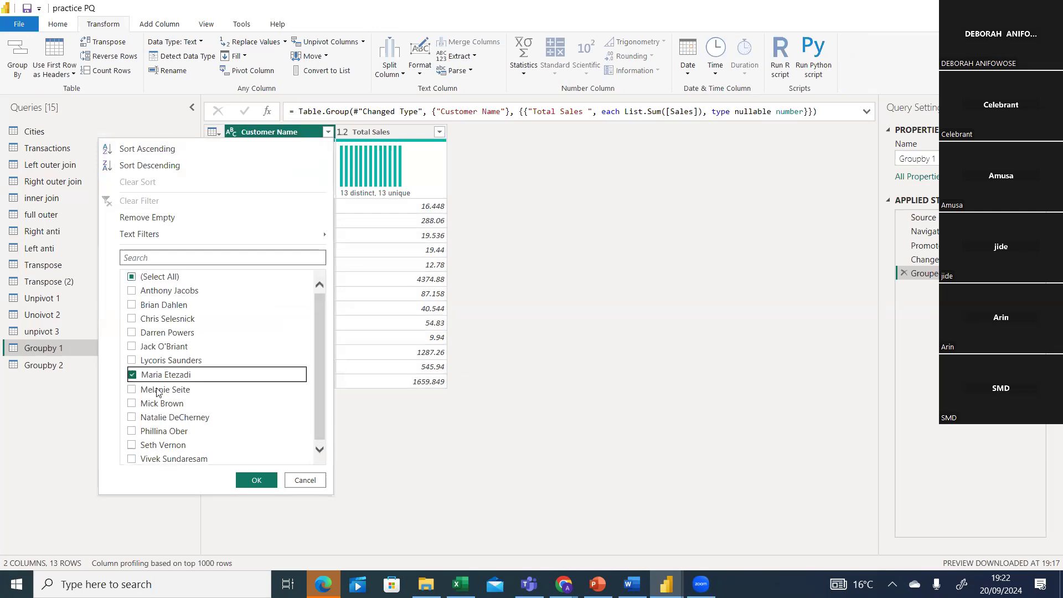
pyautogui.click(257, 480)
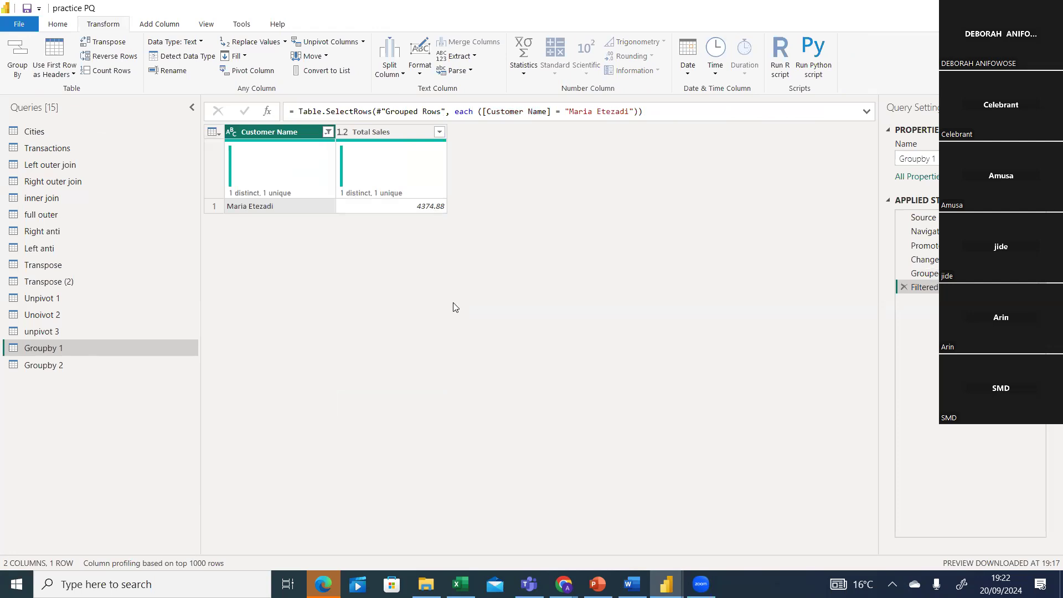
pyautogui.click(904, 287)
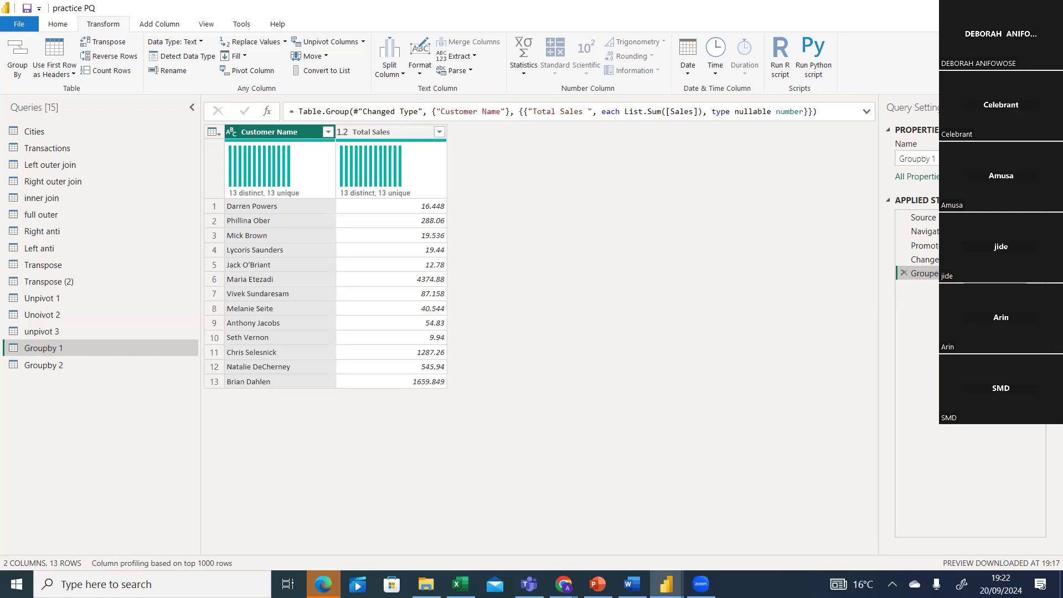
# Reopen the Grouped Rows step settings in Advanced mode and add a second aggregation named Total Quantity
pyautogui.click(1038, 274)
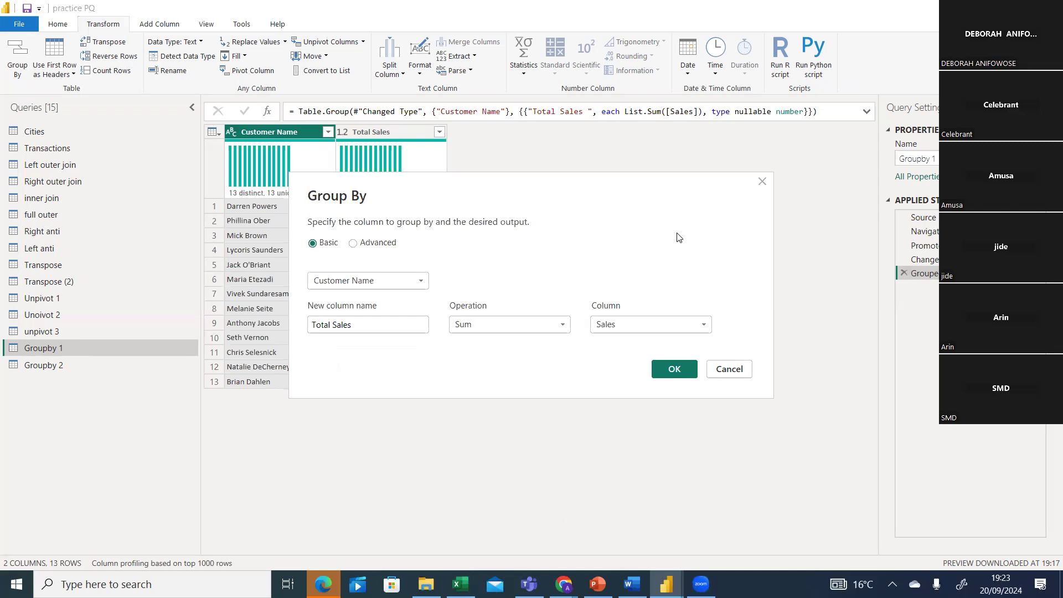
pyautogui.click(354, 244)
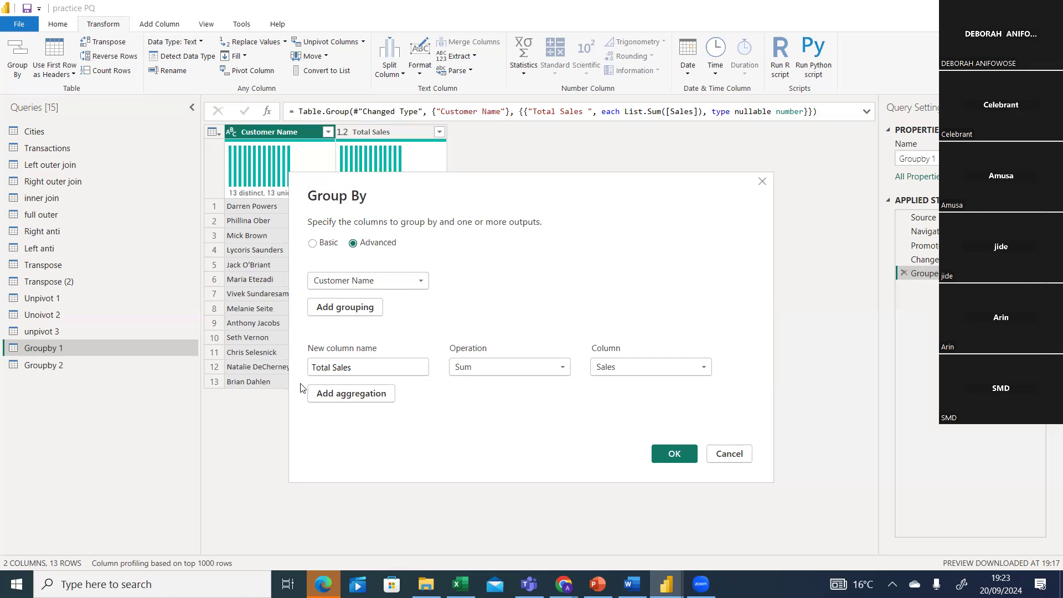
pyautogui.click(327, 395)
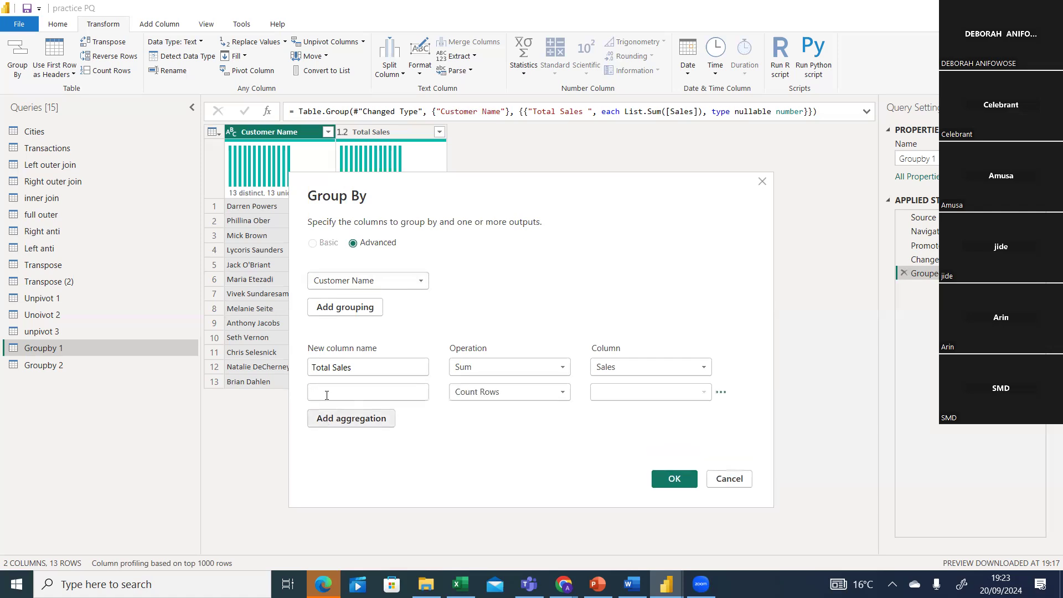
pyautogui.click(402, 390)
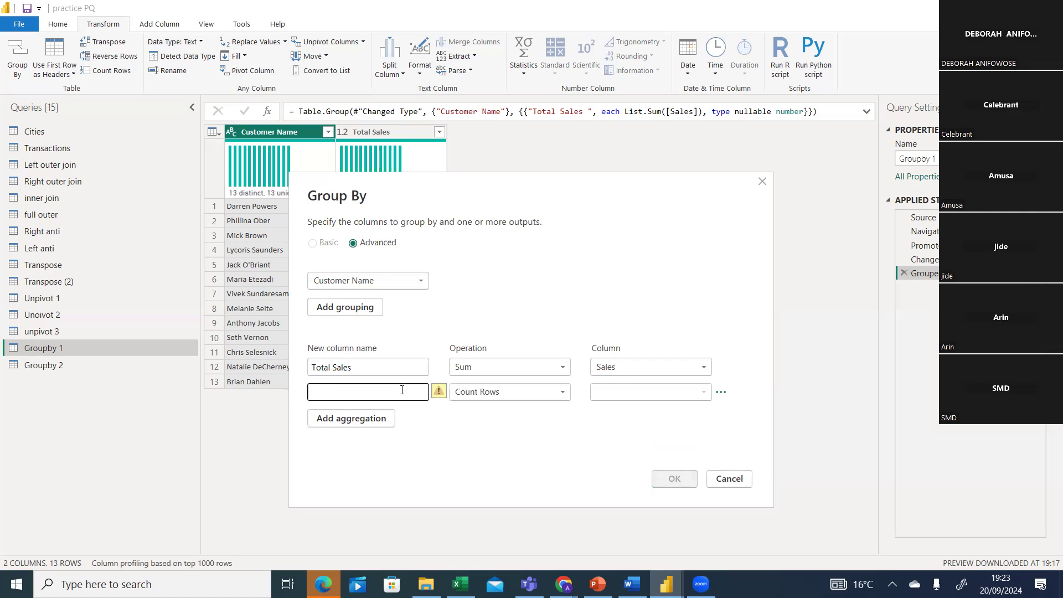
pyautogui.write('To')
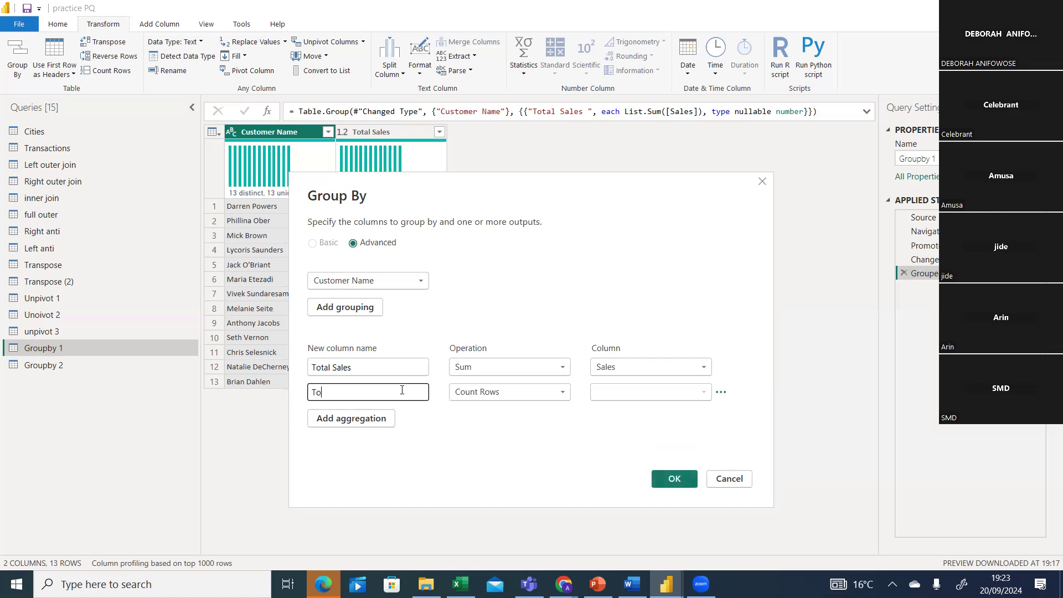
pyautogui.write('tal Quantity')
# Make Total Quantity the Sum of the Quantity column and apply the updated grouping
pyautogui.click(501, 392)
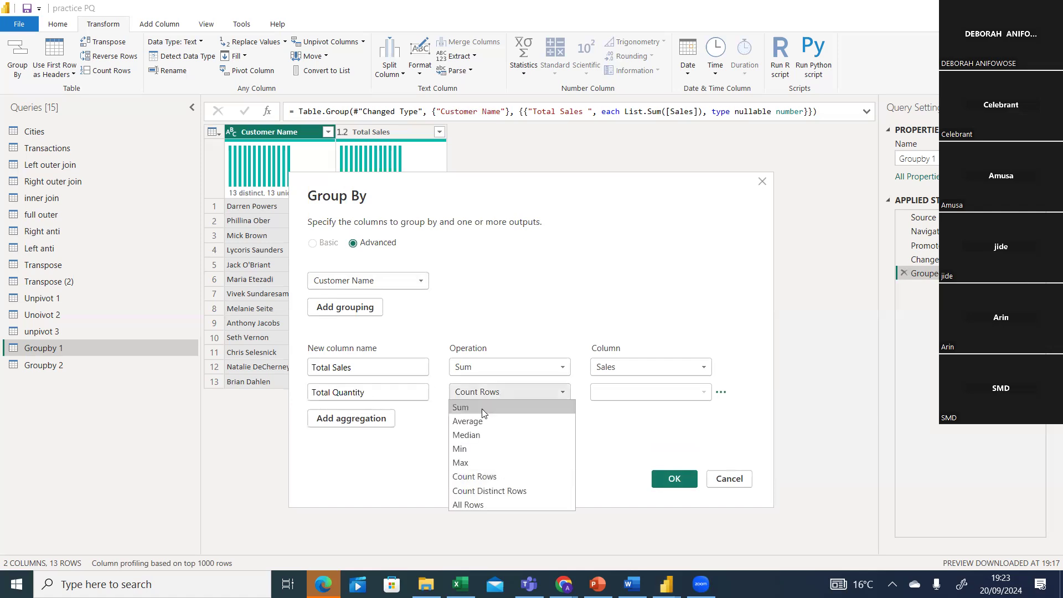
pyautogui.click(481, 407)
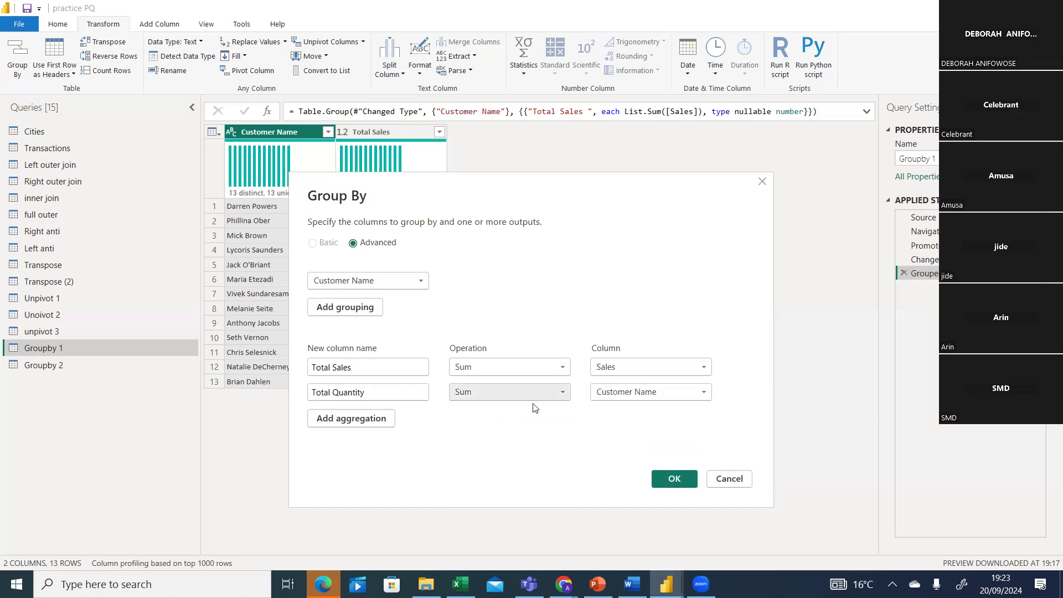
pyautogui.click(639, 392)
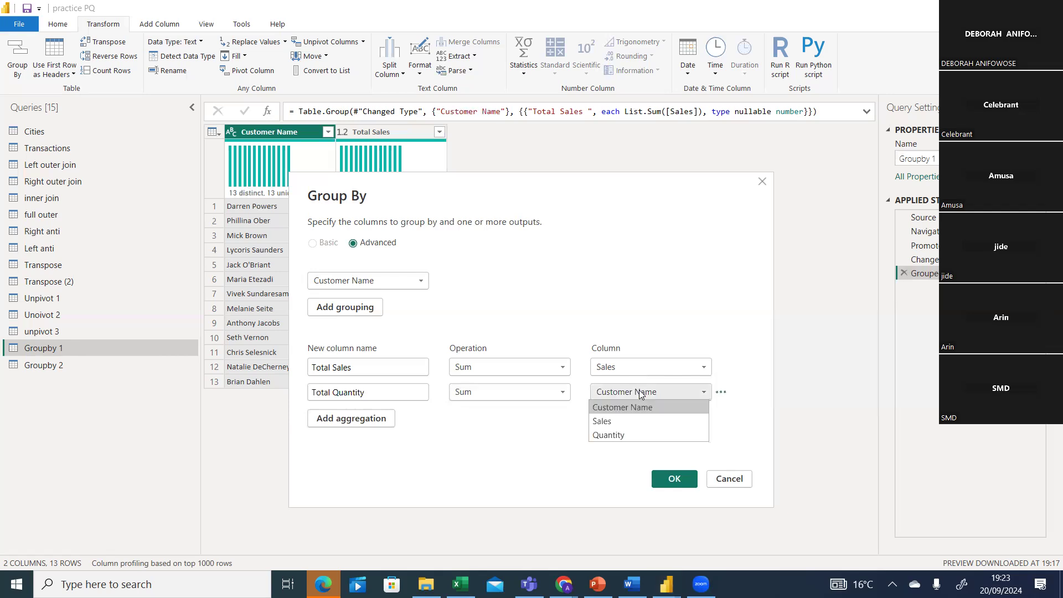
pyautogui.click(621, 434)
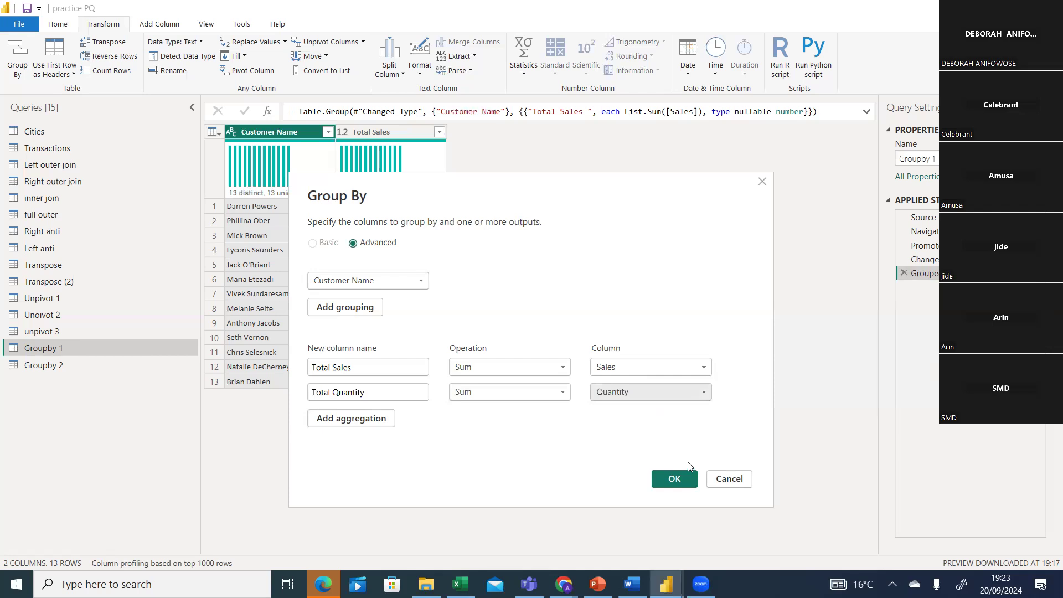
pyautogui.click(674, 479)
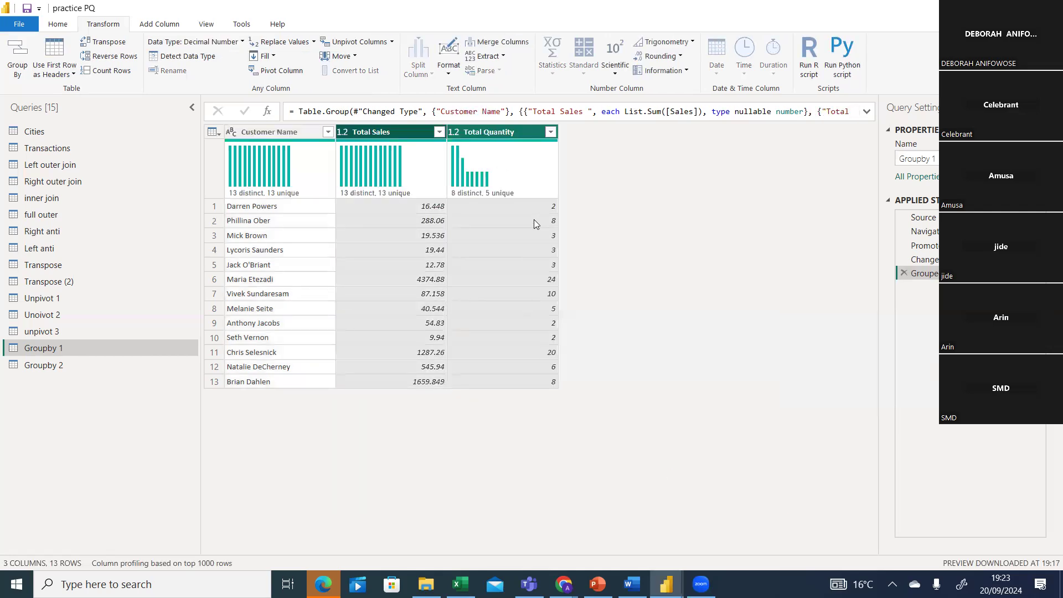
# Check the Sales cells B3:B5 and Quantity cells C3:C5 in the Excel source sheet against the grouped totals in Power Query
pyautogui.click(460, 583)
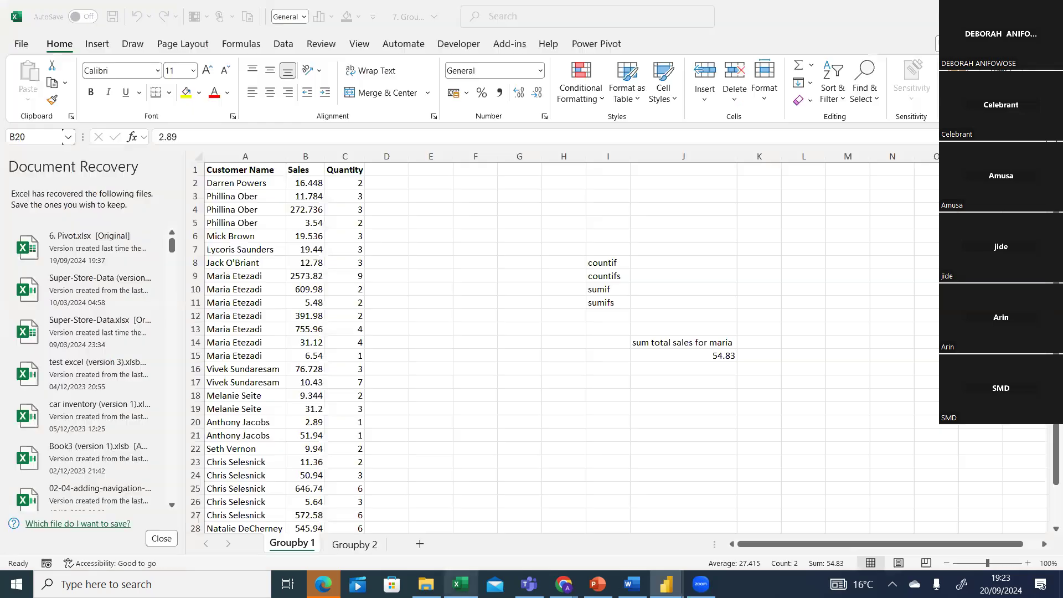
pyautogui.moveTo(305, 422); pyautogui.dragTo(305, 435)
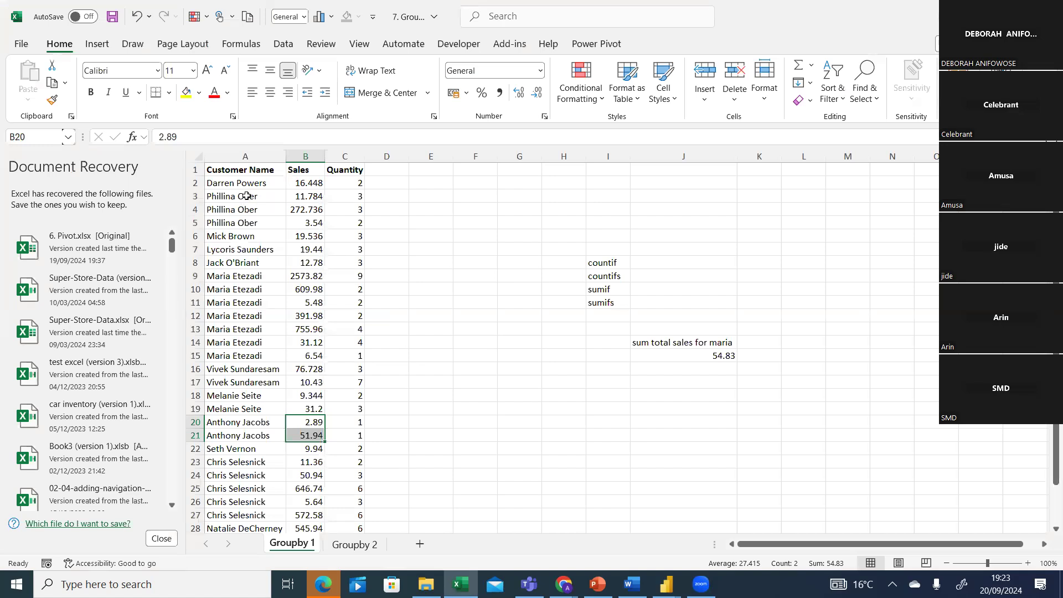
pyautogui.moveTo(304, 197); pyautogui.dragTo(304, 222)
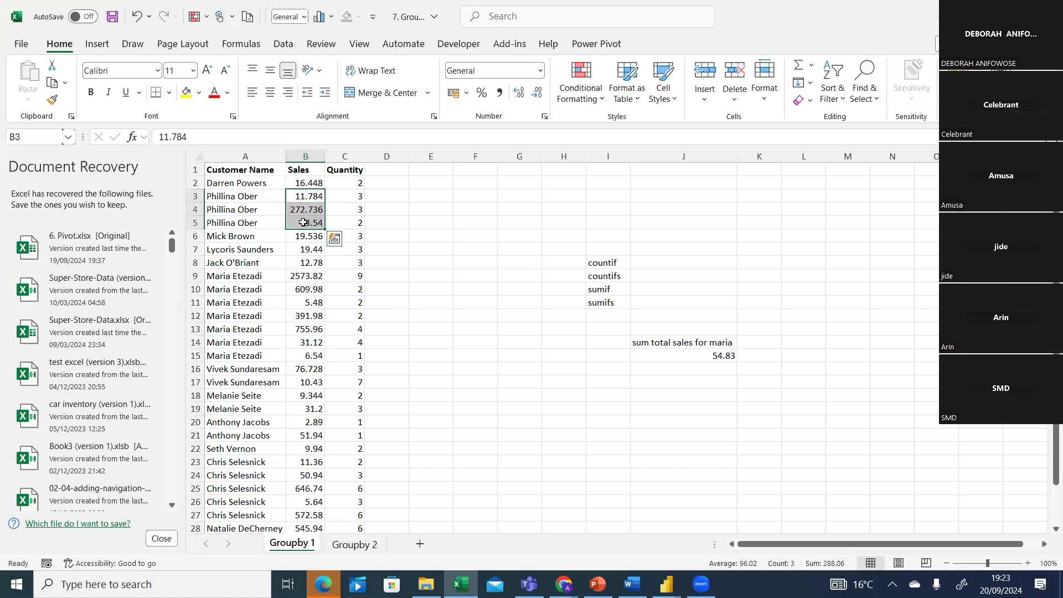
pyautogui.moveTo(351, 196); pyautogui.dragTo(352, 224)
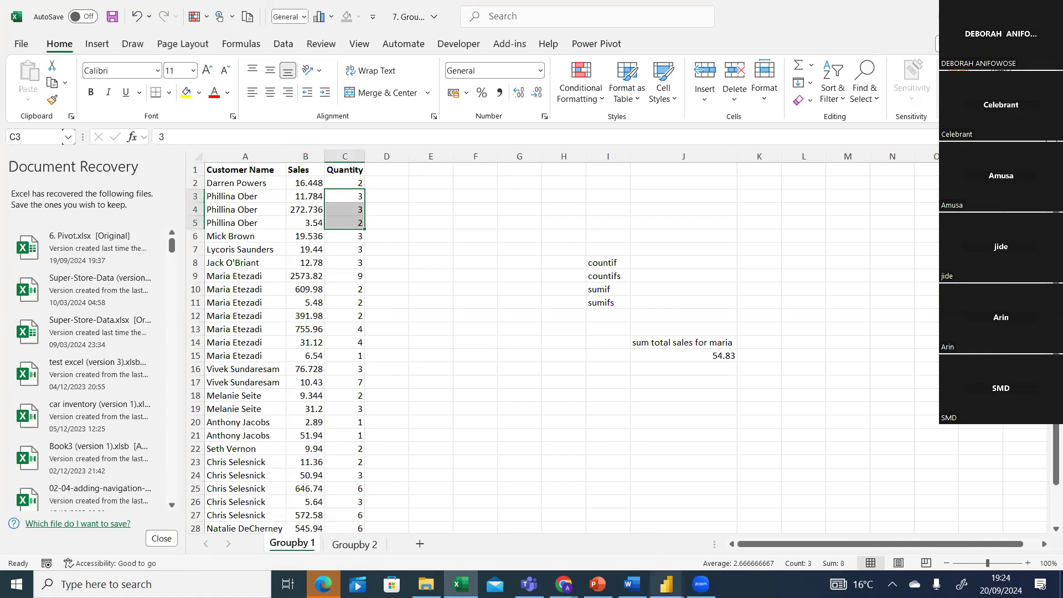
pyautogui.click(666, 582)
pyautogui.click(726, 542)
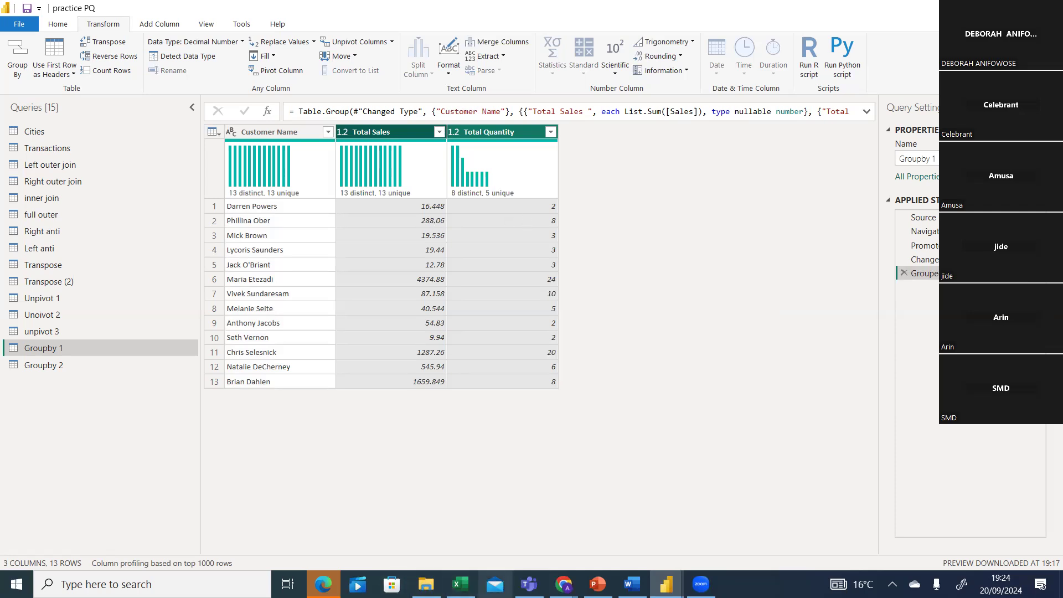
pyautogui.click(459, 583)
pyautogui.moveTo(354, 196); pyautogui.dragTo(354, 217)
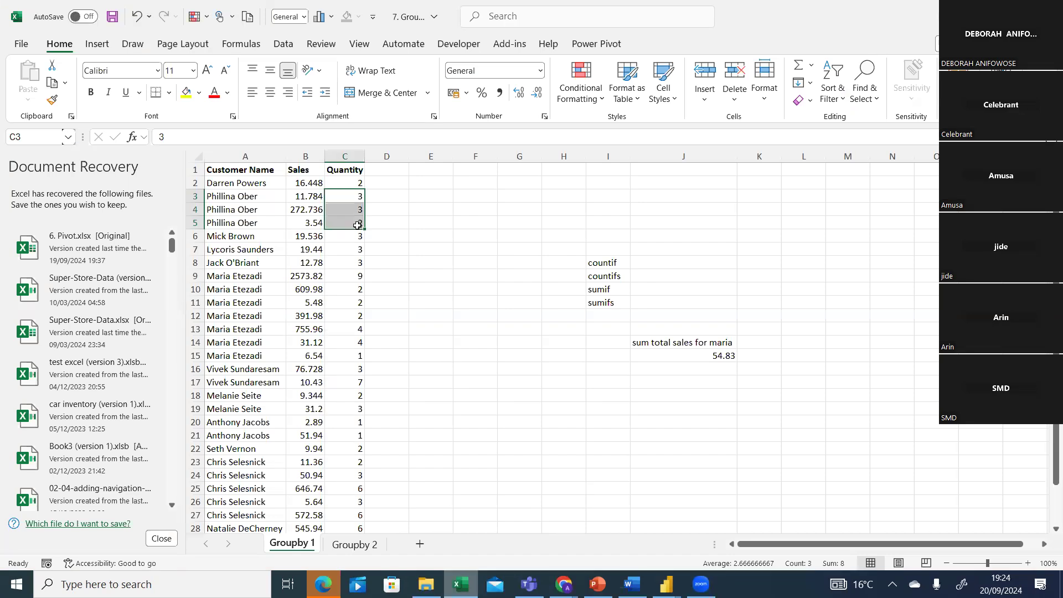
# Enter the column headers "total sales" in D1 and "totl quantiy" in E1 of the Groupby 1 sheet
pyautogui.click(390, 170)
pyautogui.write('total')
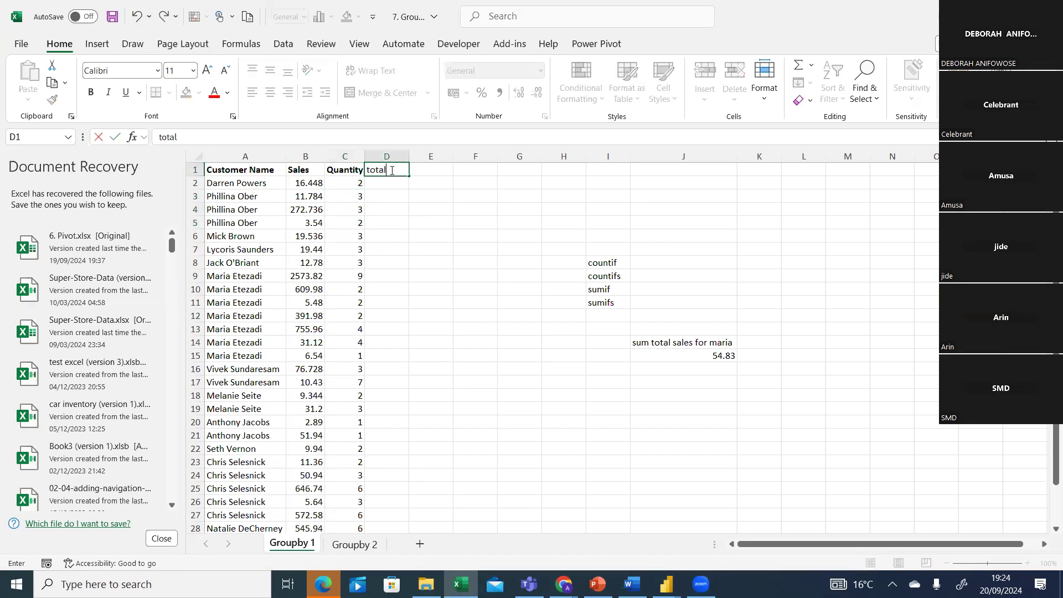
pyautogui.write(' sakes')
pyautogui.press('BackSpace')
pyautogui.press('BackSpace')
pyautogui.press('BackSpace')
pyautogui.write('les')
pyautogui.press('F2')
pyautogui.press('Tab')
pyautogui.write('totl')
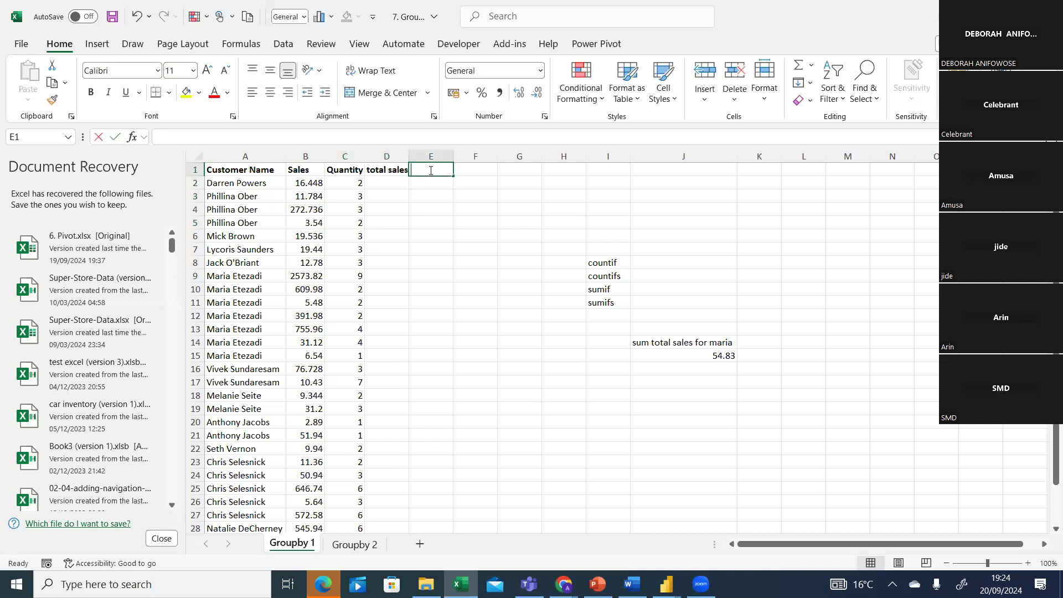
pyautogui.write(' quantiy')
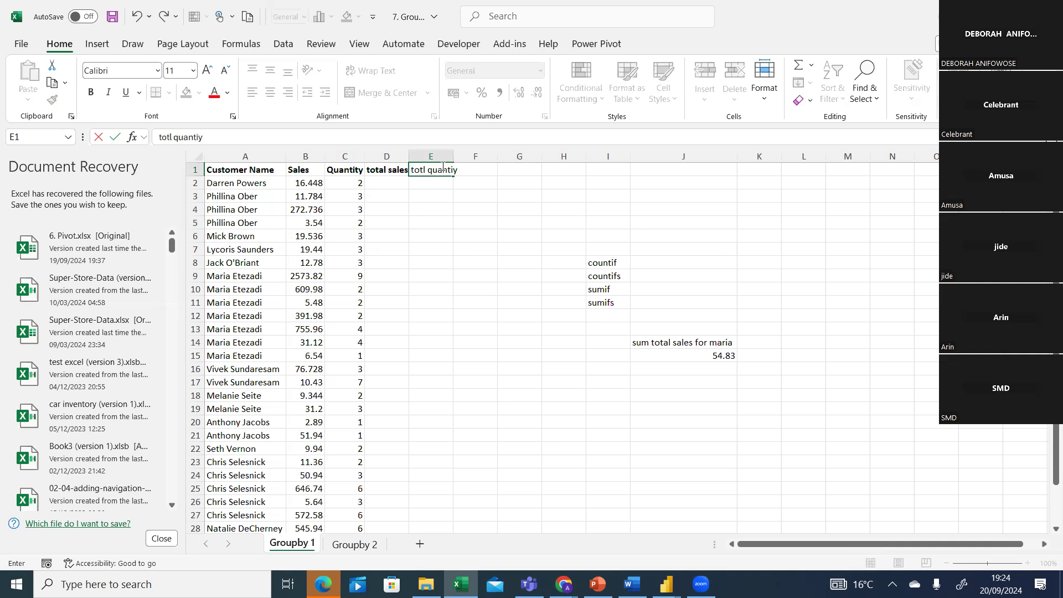
pyautogui.moveTo(430, 156); pyautogui.dragTo(475, 156)
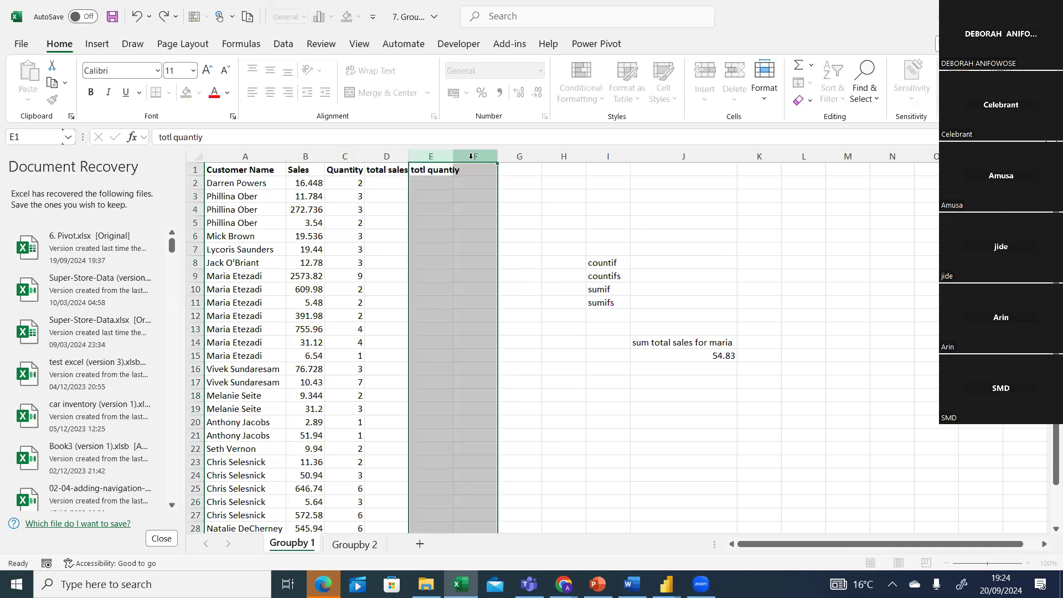
pyautogui.click(422, 182)
pyautogui.click(387, 186)
pyautogui.click(420, 186)
pyautogui.click(391, 187)
pyautogui.click(423, 184)
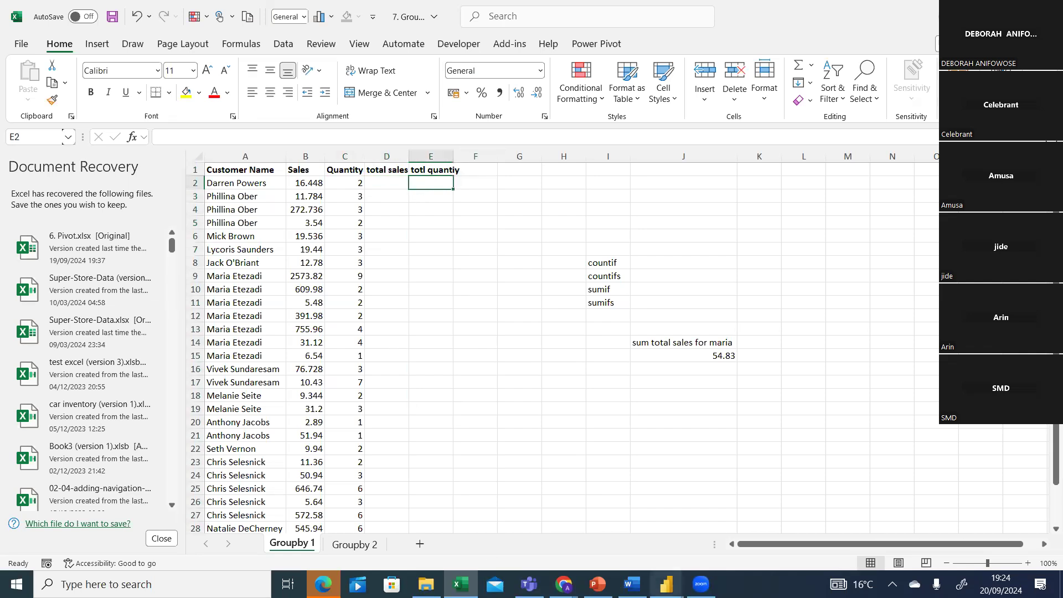
# Delete columns D and E, holding the total sales and quantity headers, from the Groupby 1 sheet in Excel
pyautogui.moveTo(665, 583)
pyautogui.click(756, 548)
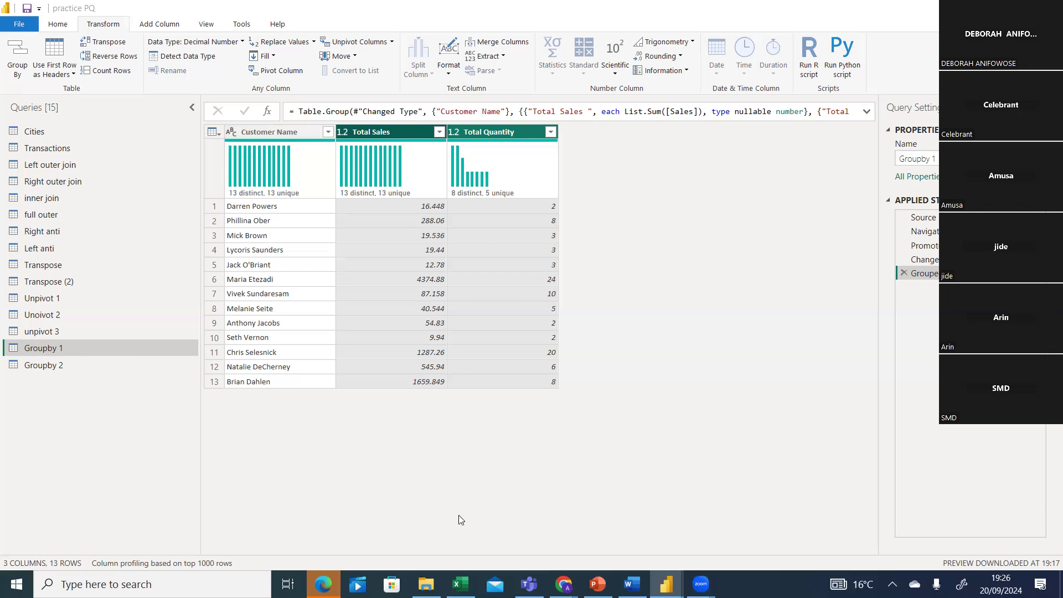
pyautogui.click(460, 584)
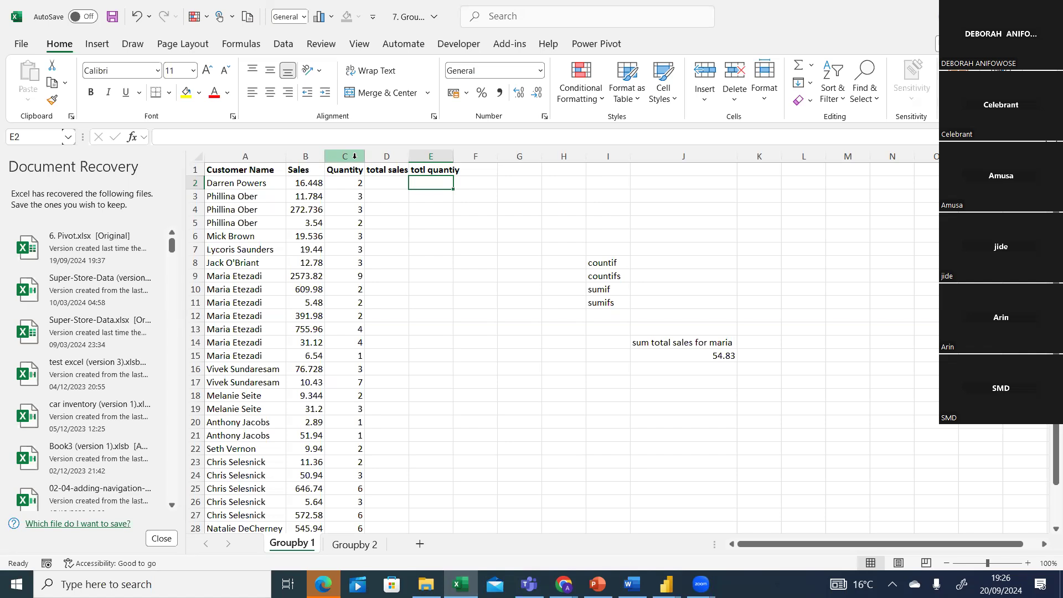
pyautogui.moveTo(383, 158); pyautogui.dragTo(430, 156)
pyautogui.rightClick(430, 156)
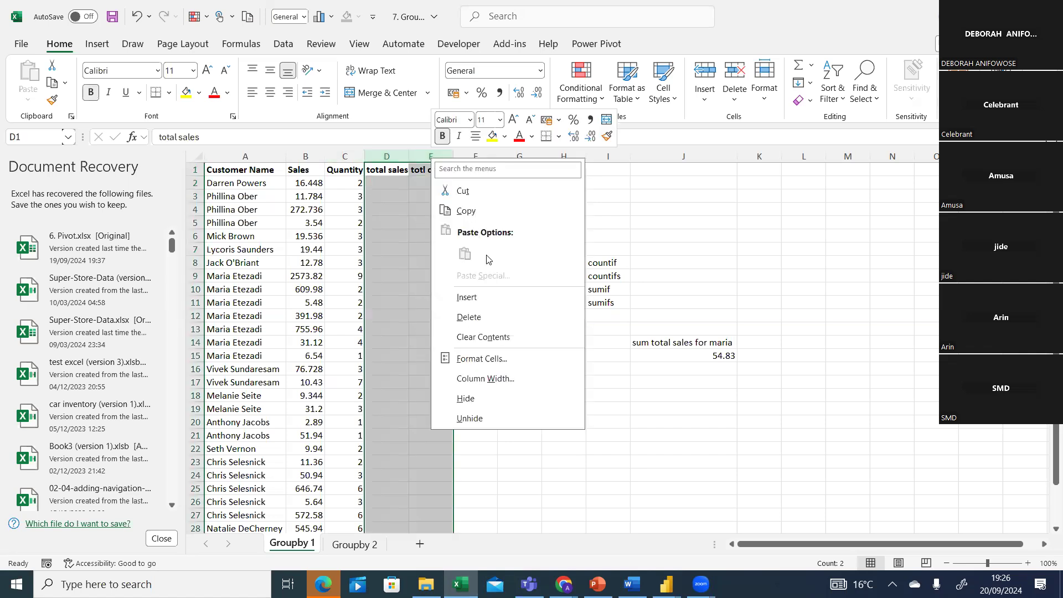
pyautogui.click(467, 316)
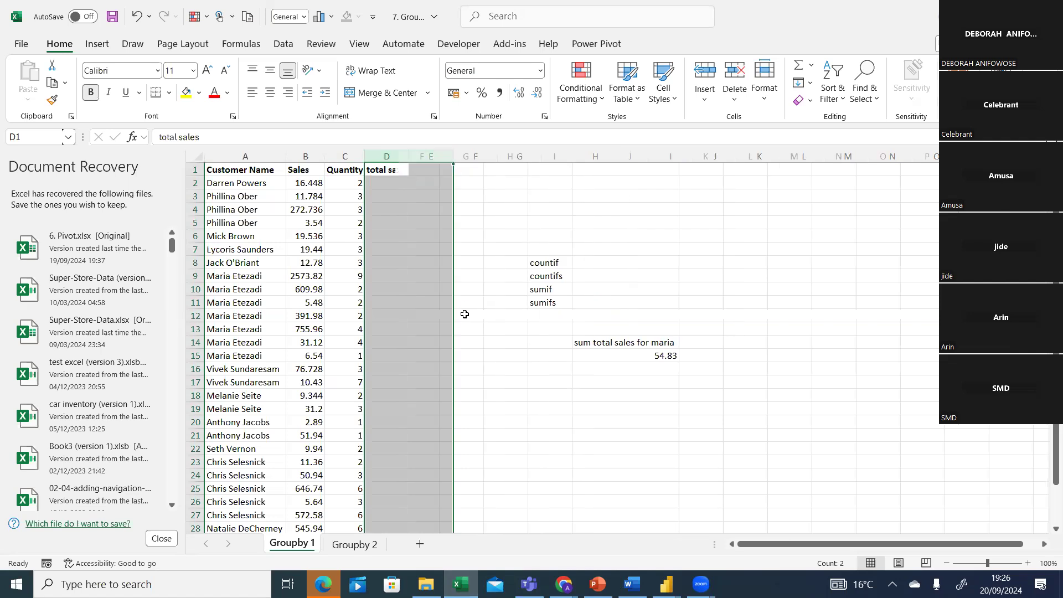
pyautogui.click(567, 233)
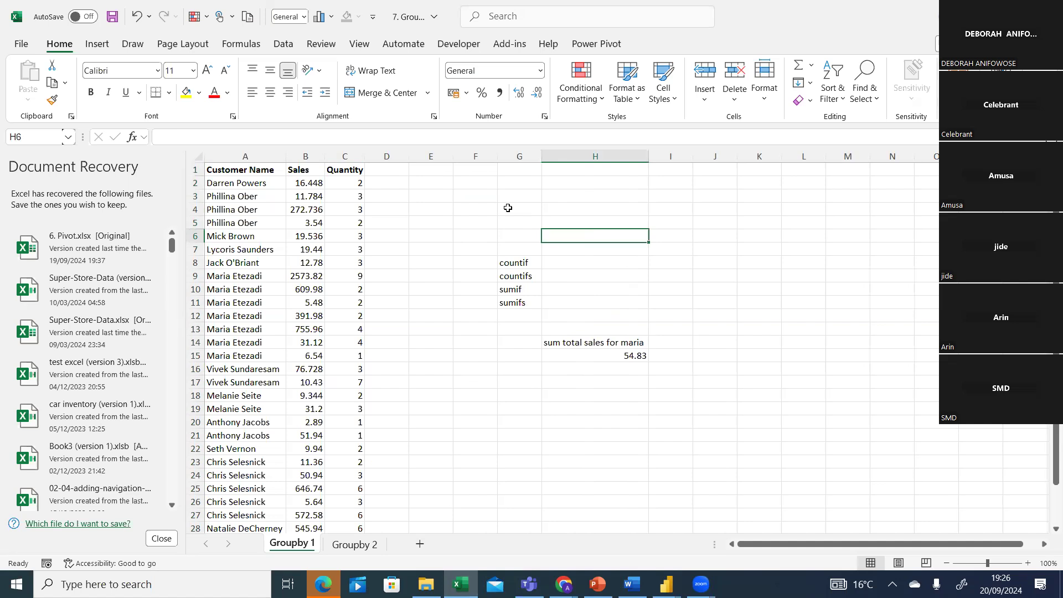
pyautogui.click(237, 263)
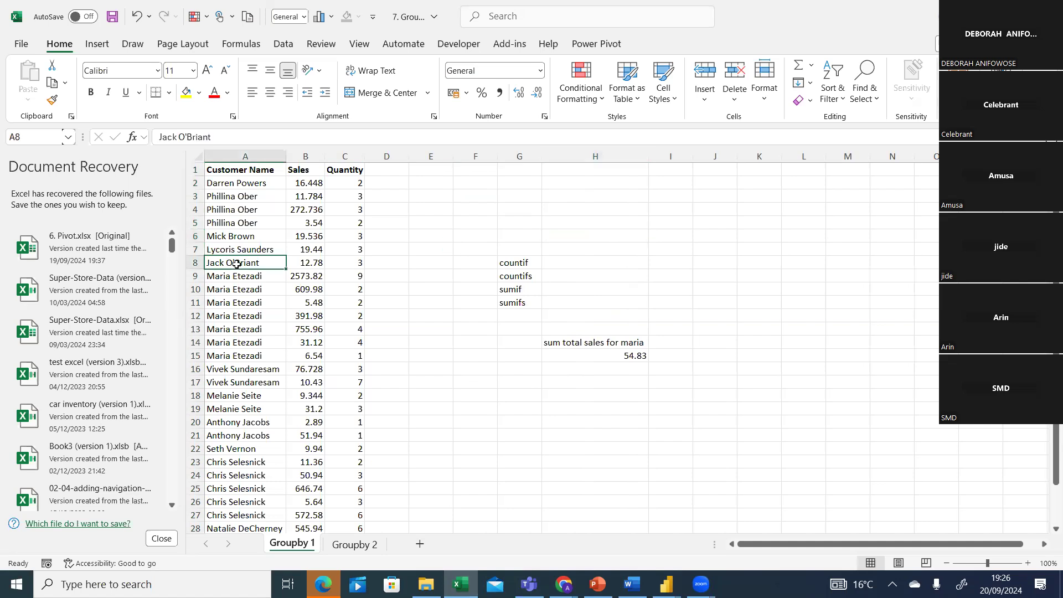
pyautogui.click(104, 44)
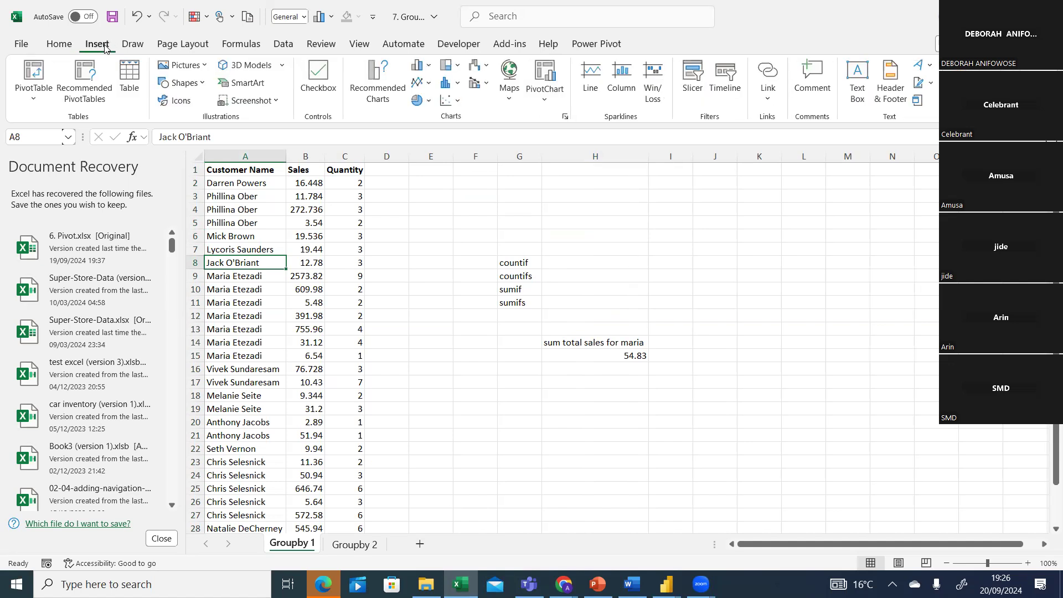
pyautogui.click(42, 89)
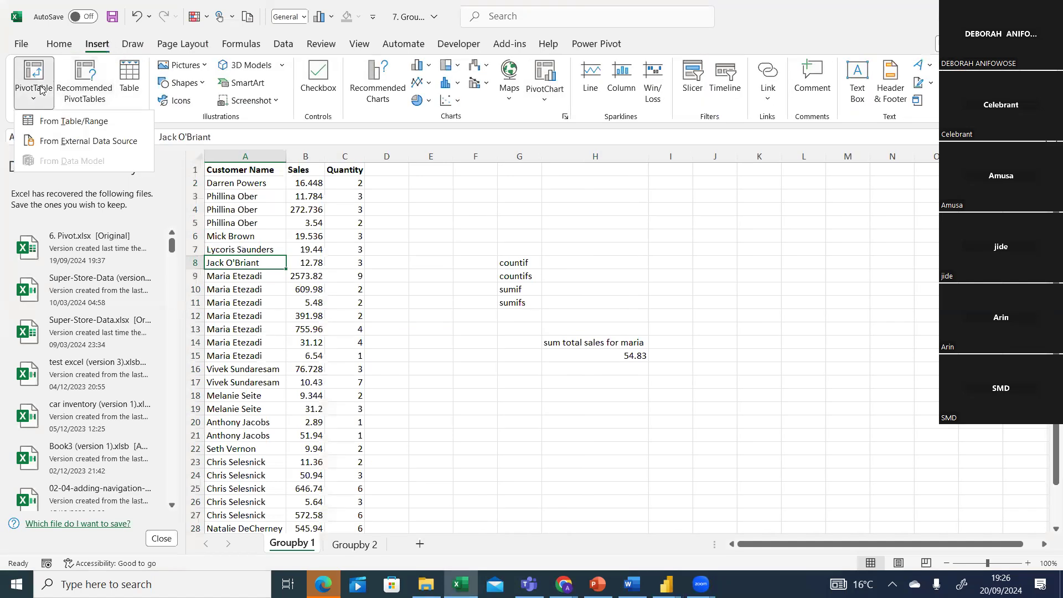
pyautogui.click(57, 125)
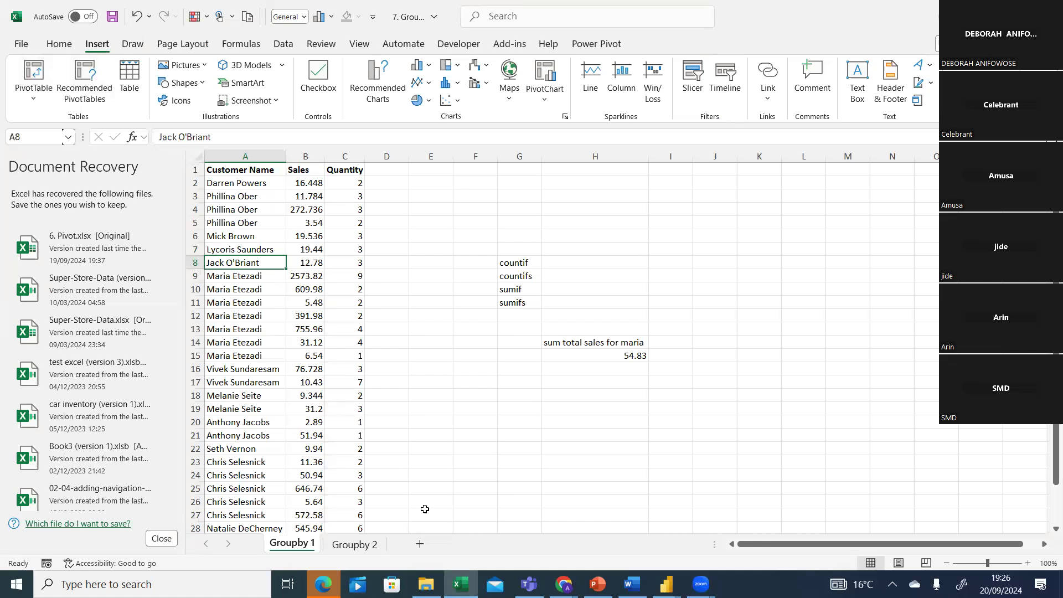
# Create a PivotTable on a new worksheet from the range A1:C30 of the Groupby 1 sheet
pyautogui.click(252, 290)
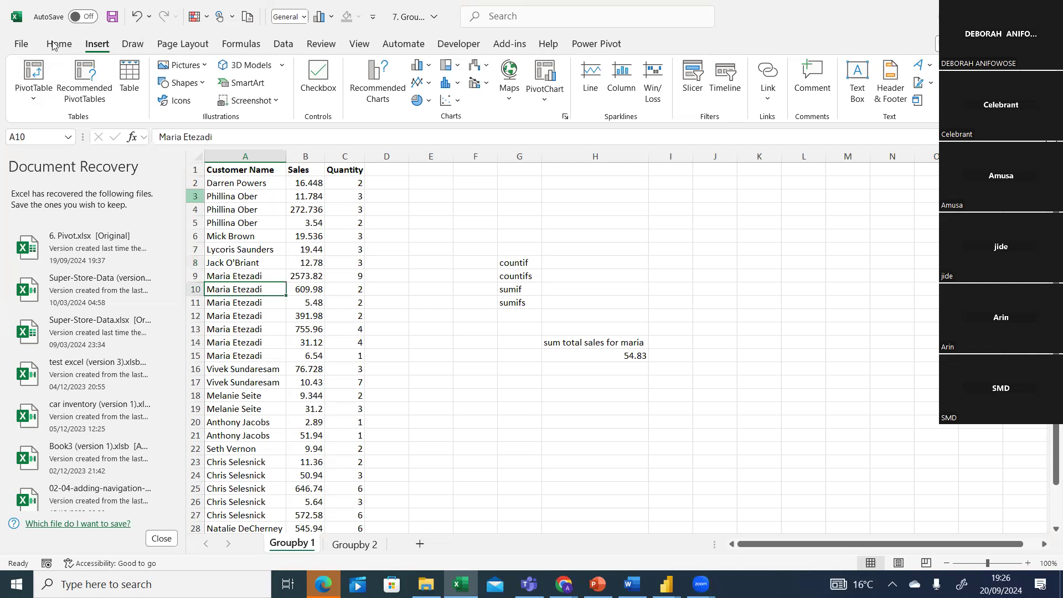
pyautogui.click(34, 97)
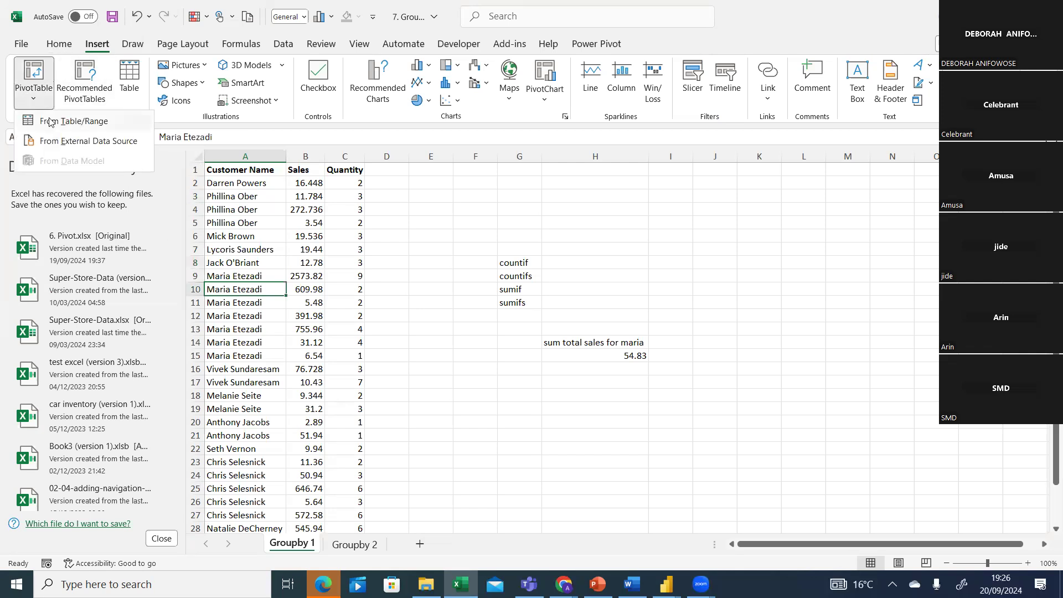
pyautogui.click(52, 121)
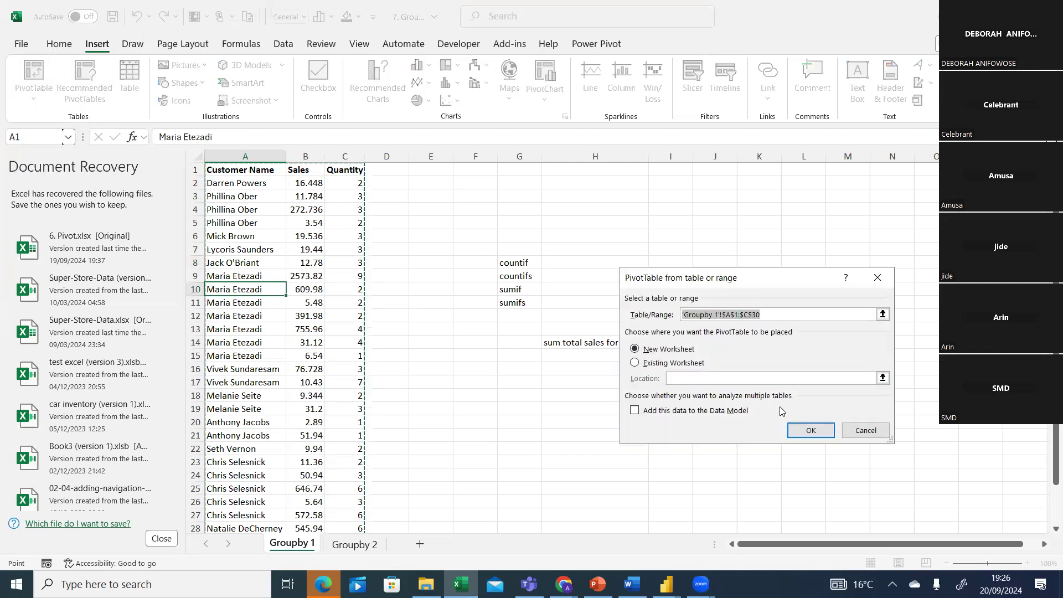
pyautogui.click(794, 431)
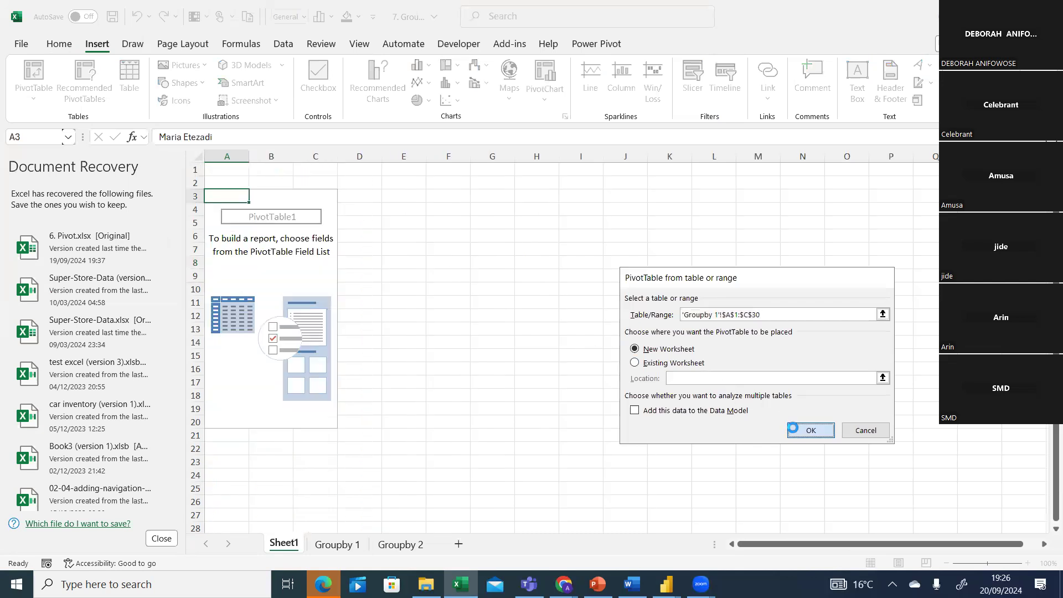
pyautogui.click(296, 310)
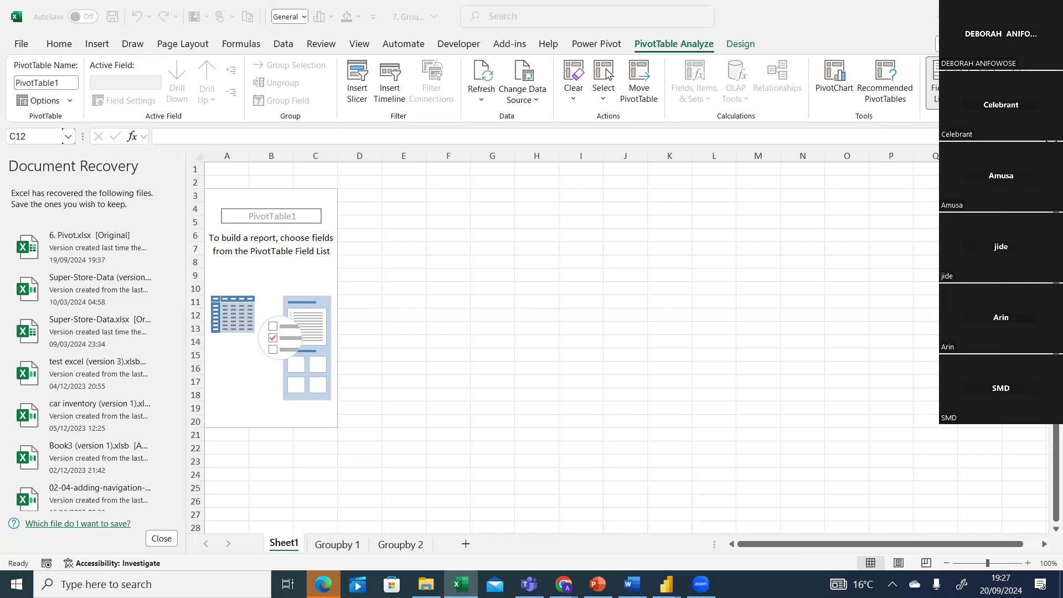
# Build the PivotTable with Customer Name as rows and the sums of Sales and Quantity as values
pyautogui.moveTo(628, 386); pyautogui.dragTo(742, 180)
pyautogui.moveTo(776, 357); pyautogui.dragTo(814, 513)
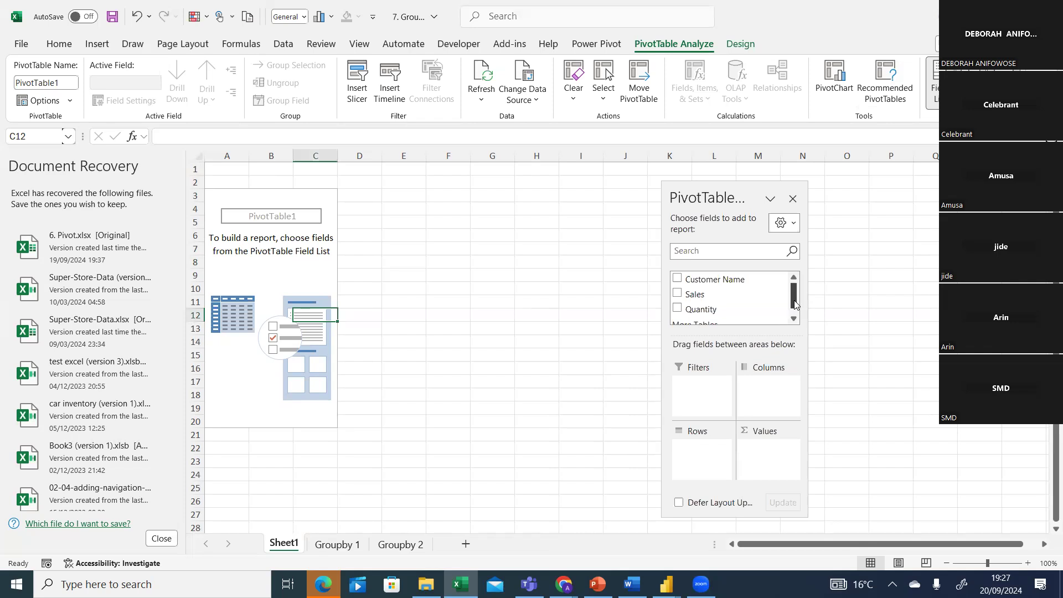
pyautogui.moveTo(696, 279); pyautogui.dragTo(698, 454)
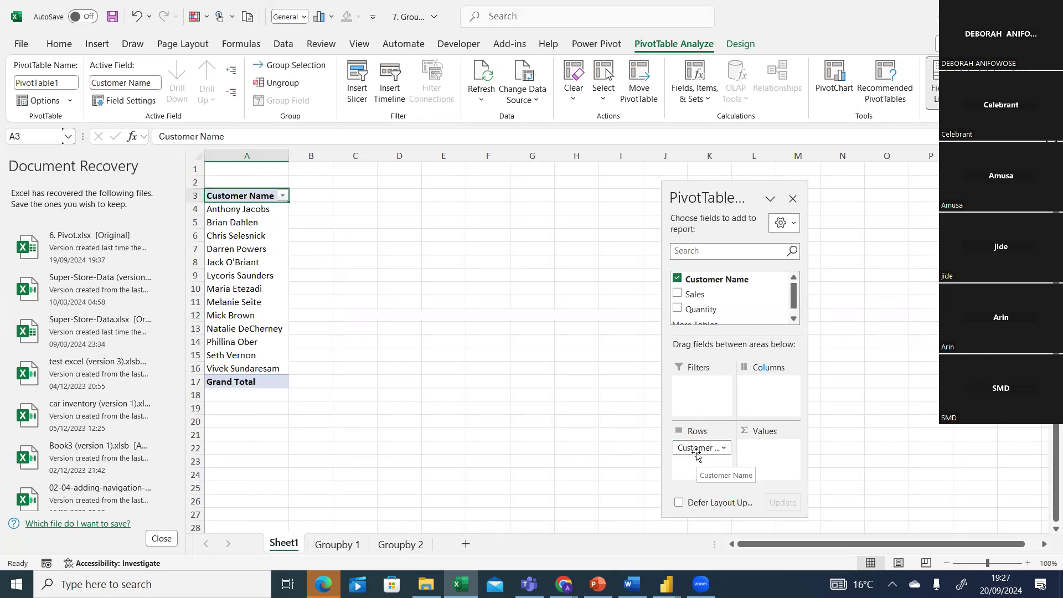
pyautogui.moveTo(692, 299); pyautogui.dragTo(770, 453)
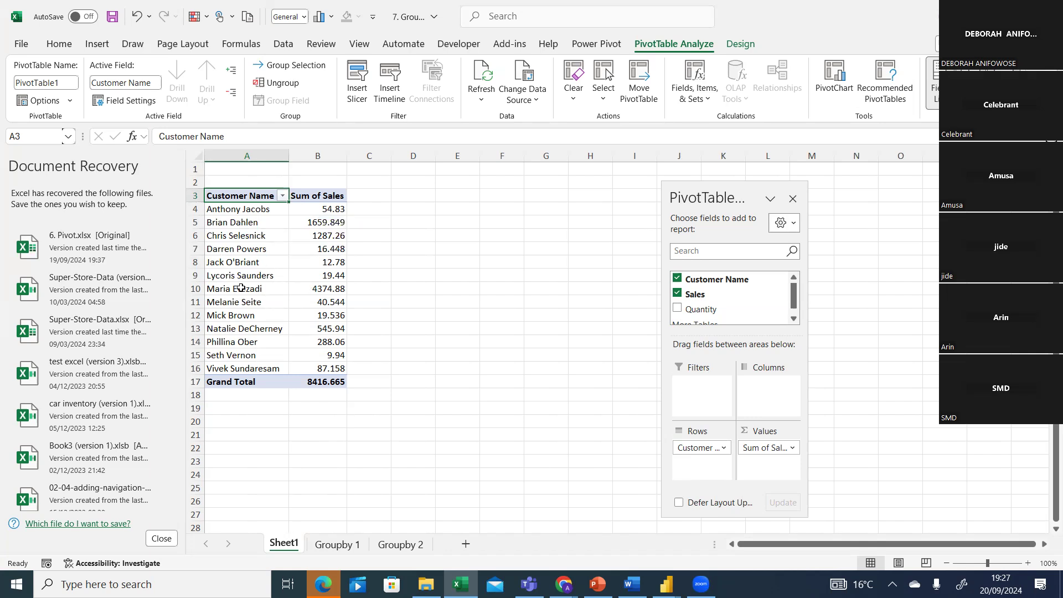
pyautogui.moveTo(311, 288)
pyautogui.moveTo(699, 310); pyautogui.dragTo(768, 466)
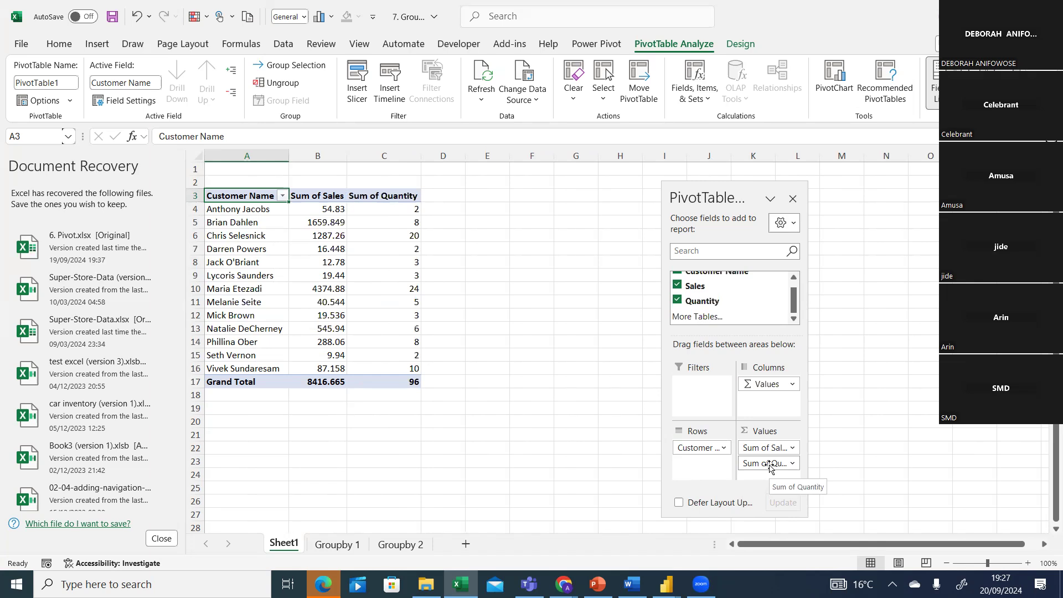
pyautogui.moveTo(792, 302)
pyautogui.mouseDown()
pyautogui.moveTo(792, 312)
pyautogui.moveTo(793, 269)
pyautogui.moveTo(792, 306)
pyautogui.moveTo(792, 290)
pyautogui.mouseUp()
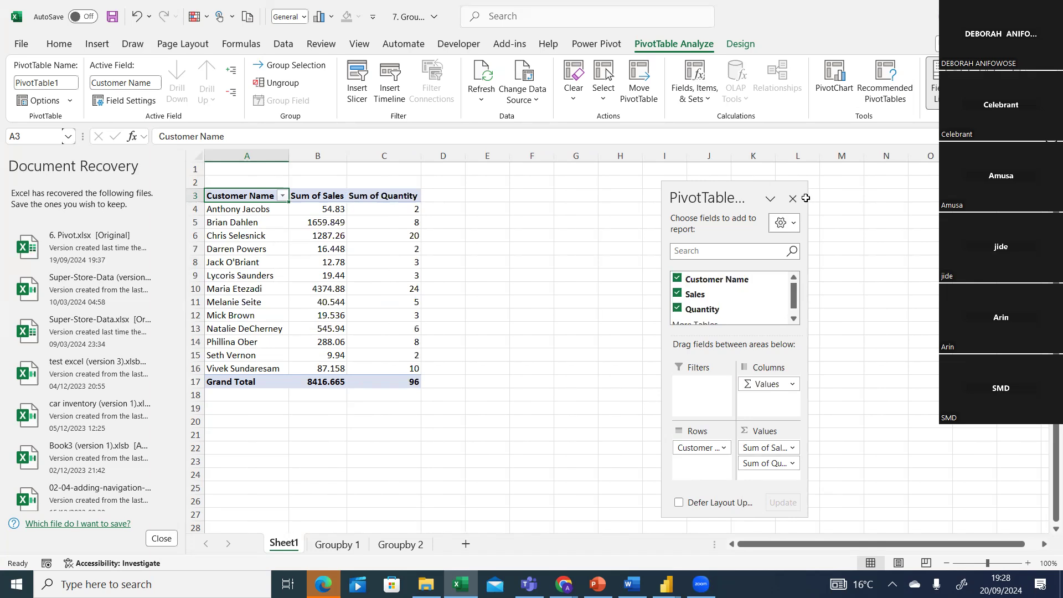
# Examine the Order Date and Ship Mode columns of the Groupby 2 sheet as grouping fields
pyautogui.click(394, 545)
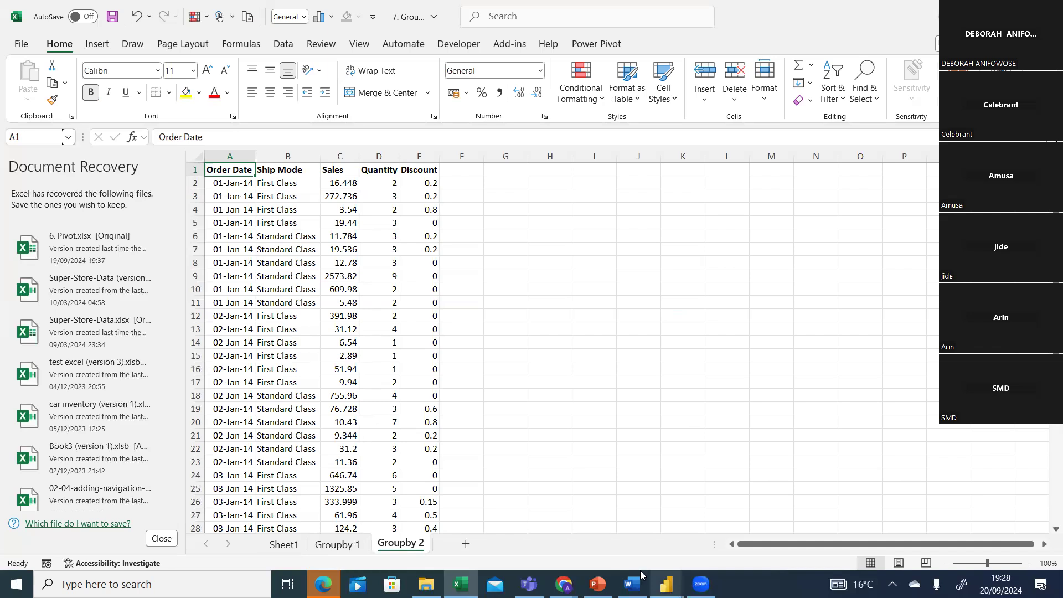
pyautogui.click(582, 323)
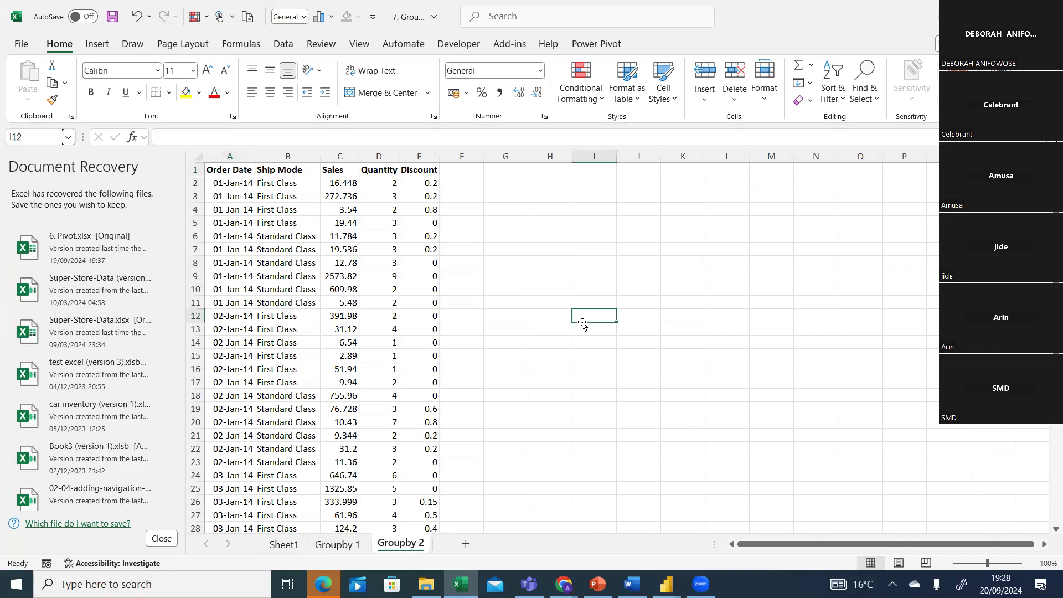
pyautogui.click(231, 196)
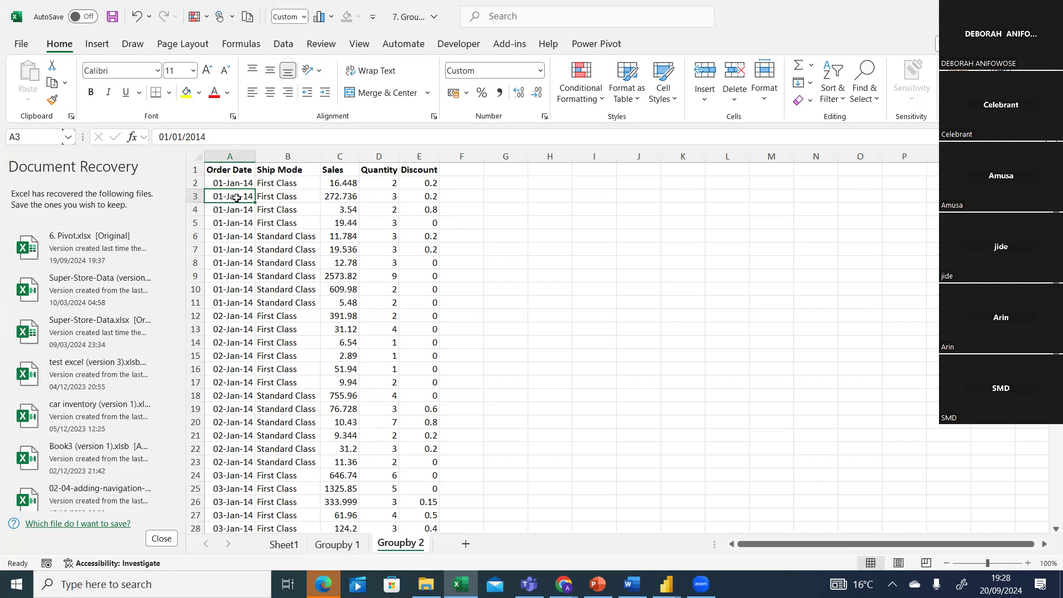
pyautogui.click(283, 198)
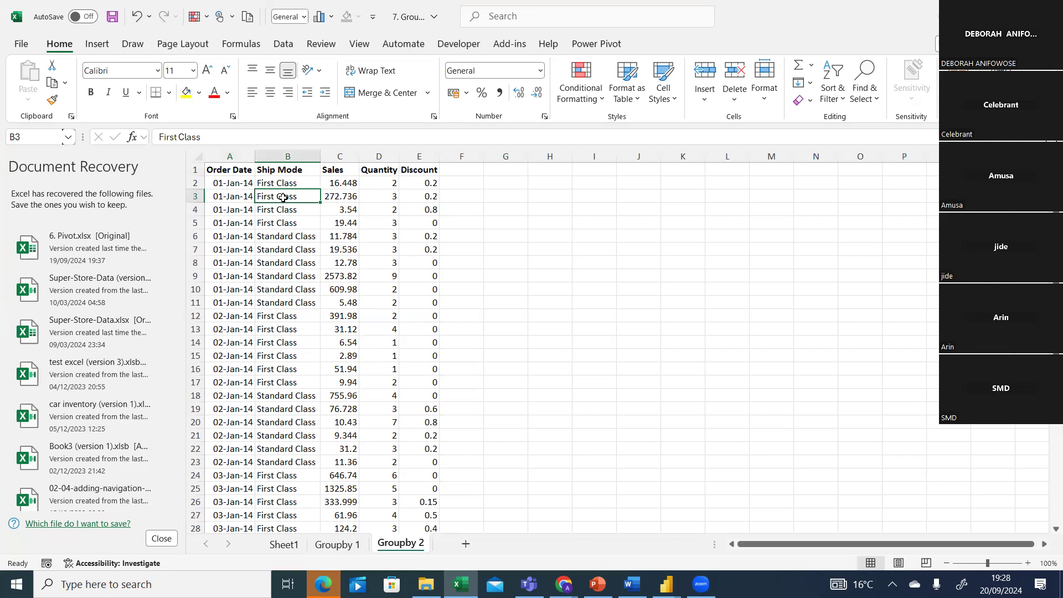
pyautogui.click(233, 197)
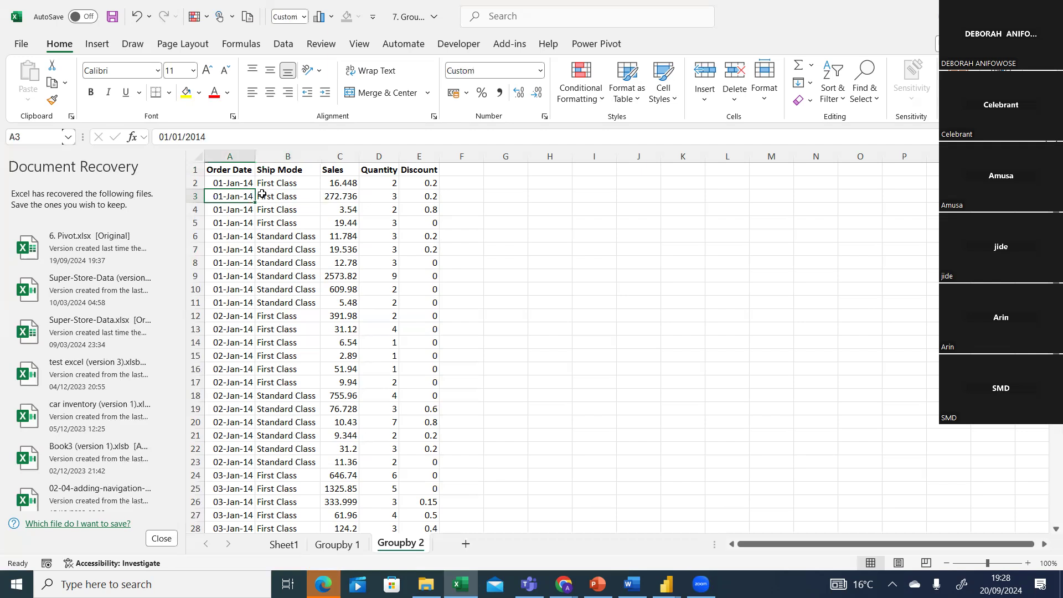
pyautogui.click(278, 198)
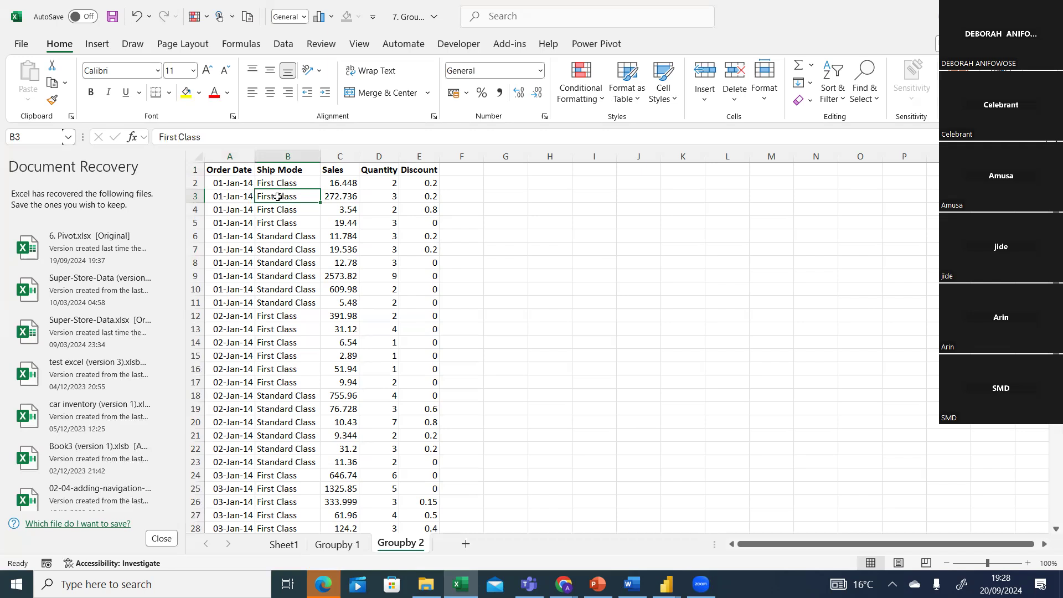
# Switch to Power Query and start a Group By on Order Date and Ship Mode in the Groupby 2 query
pyautogui.click(665, 584)
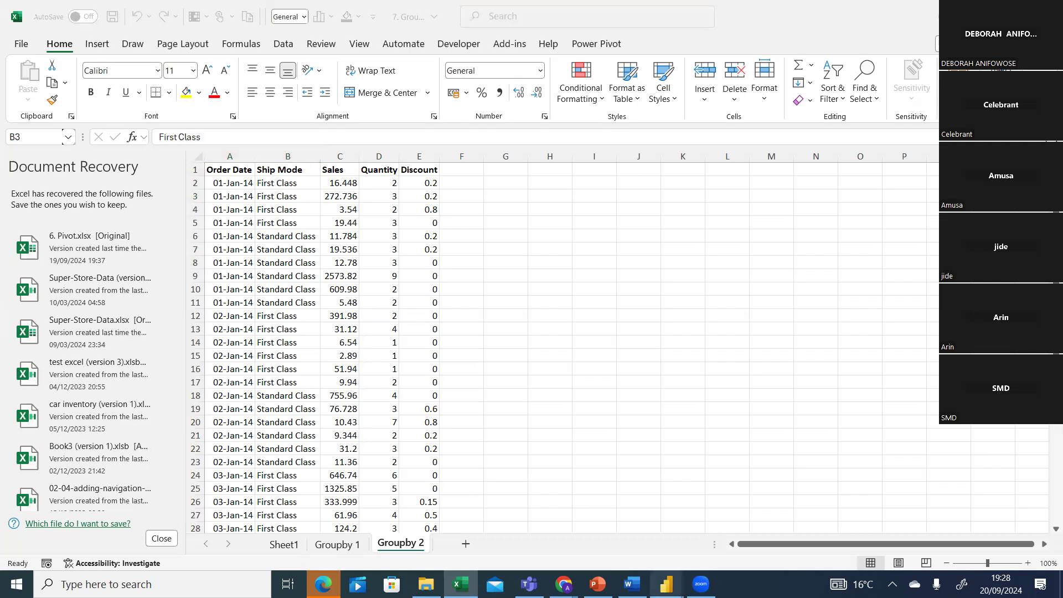
pyautogui.click(727, 540)
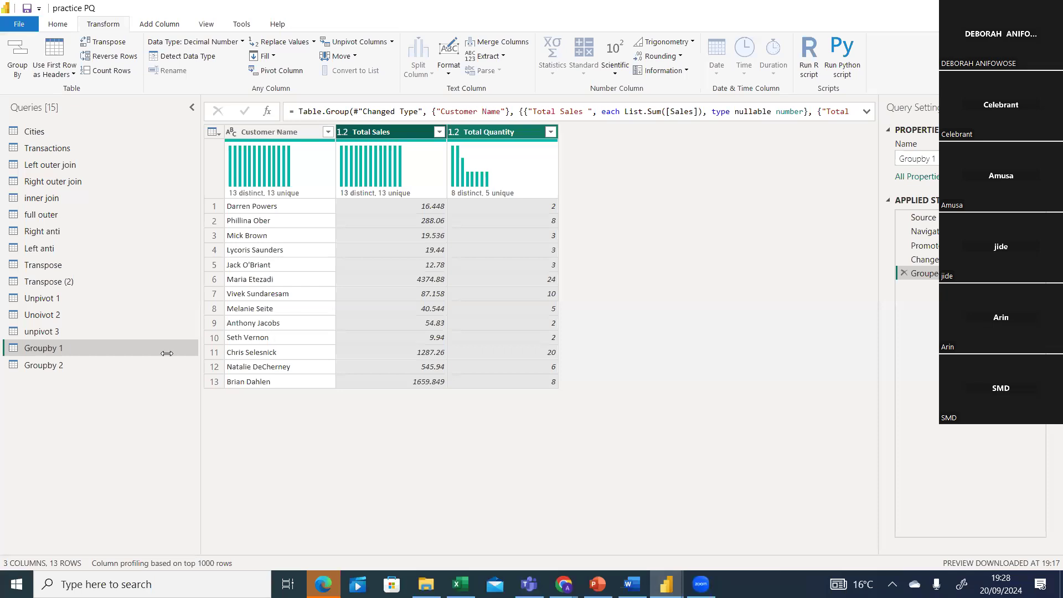
pyautogui.click(55, 366)
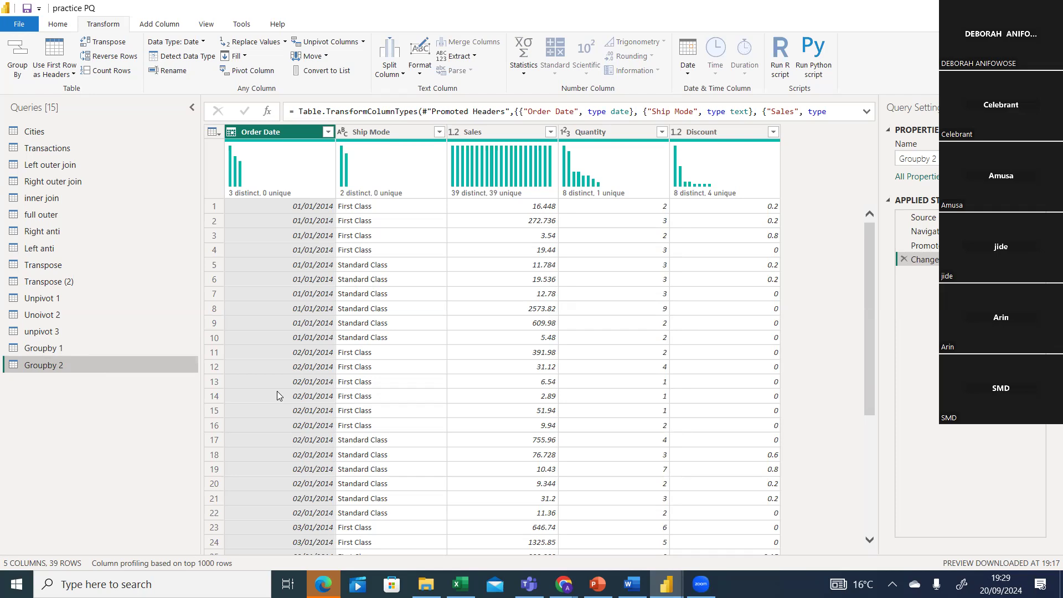
pyautogui.moveTo(343, 182)
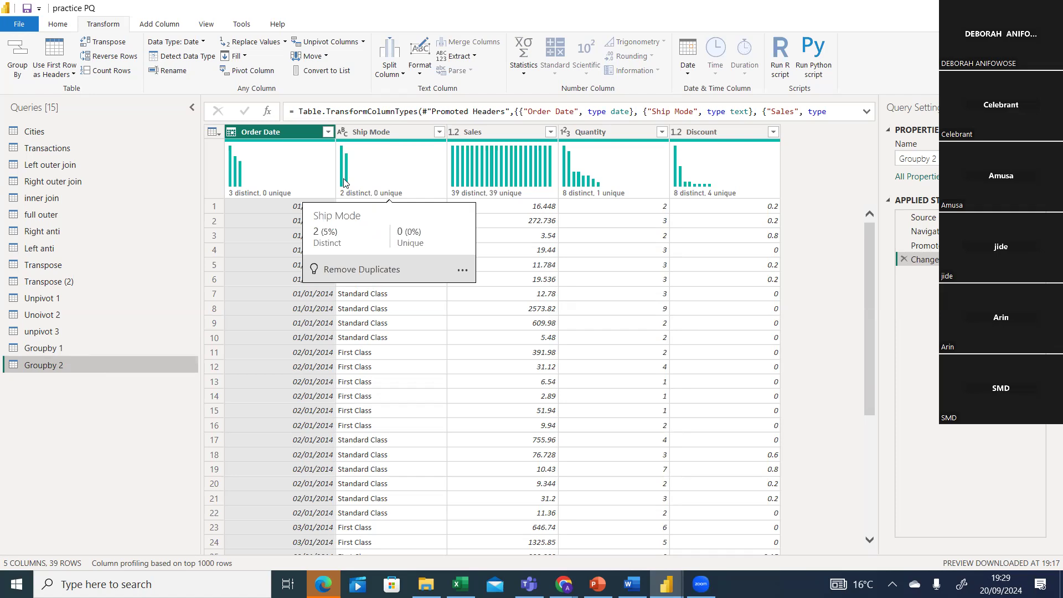
pyautogui.keyDown('ctrl'); pyautogui.click(390, 131); pyautogui.keyUp('ctrl')
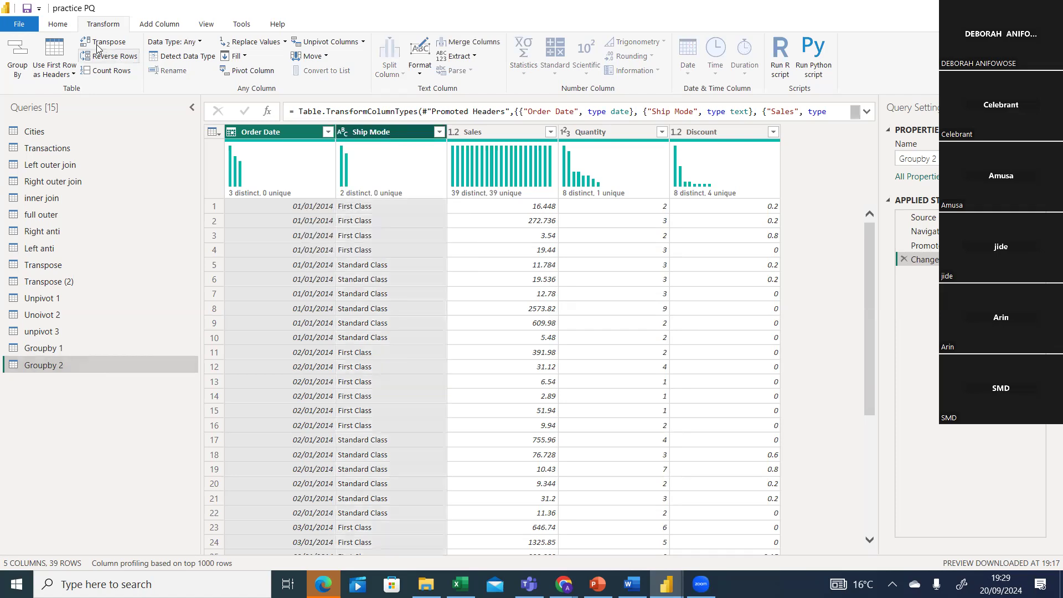
pyautogui.click(17, 74)
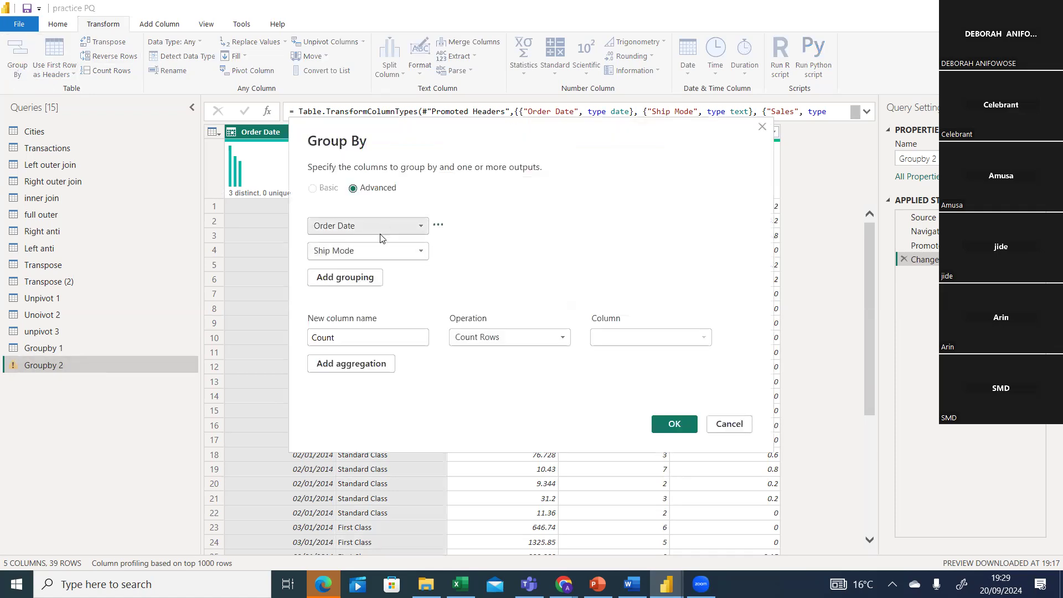
# Name the new aggregation column Total Sales
pyautogui.click(351, 336)
pyautogui.press('BackSpace')
pyautogui.press('BackSpace')
pyautogui.press('BackSpace')
pyautogui.press('BackSpace')
pyautogui.press('BackSpace')
pyautogui.write('Total')
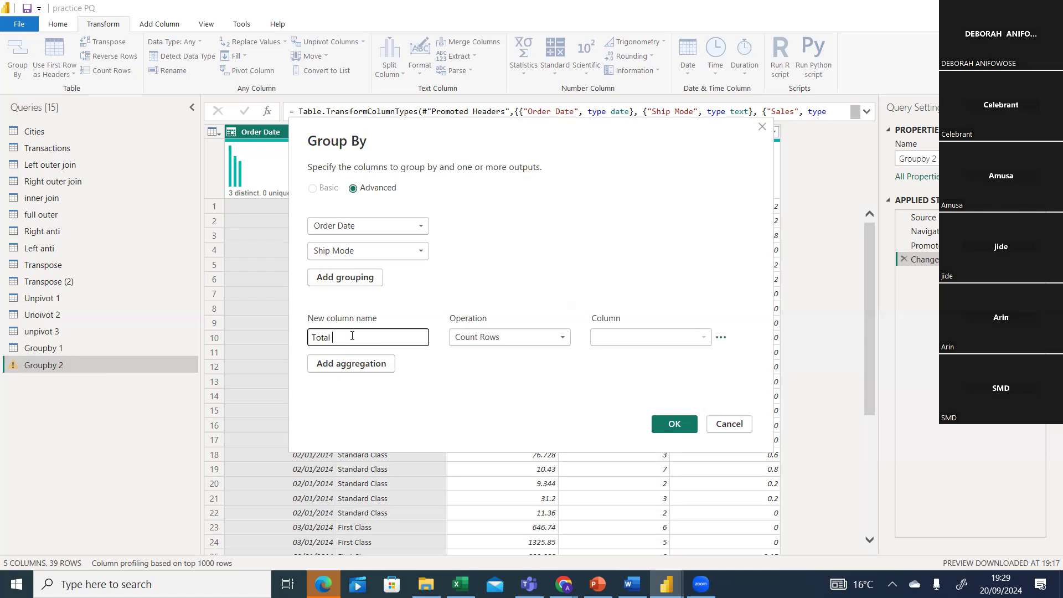
pyautogui.write('Sales')
# Set the Total Sales aggregation to sum the Sales column
pyautogui.click(469, 338)
pyautogui.click(467, 353)
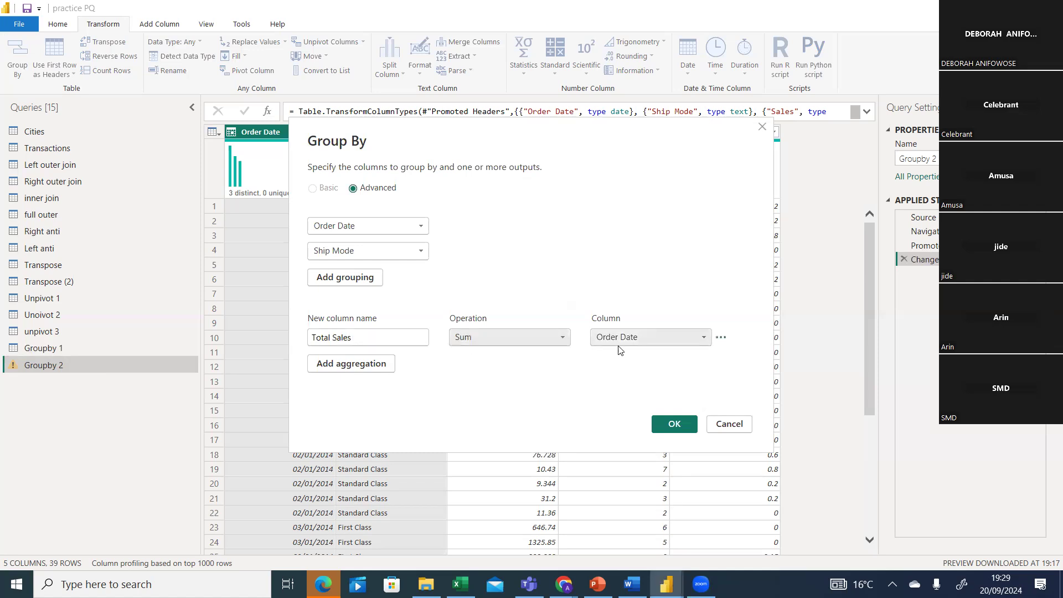
pyautogui.click(667, 335)
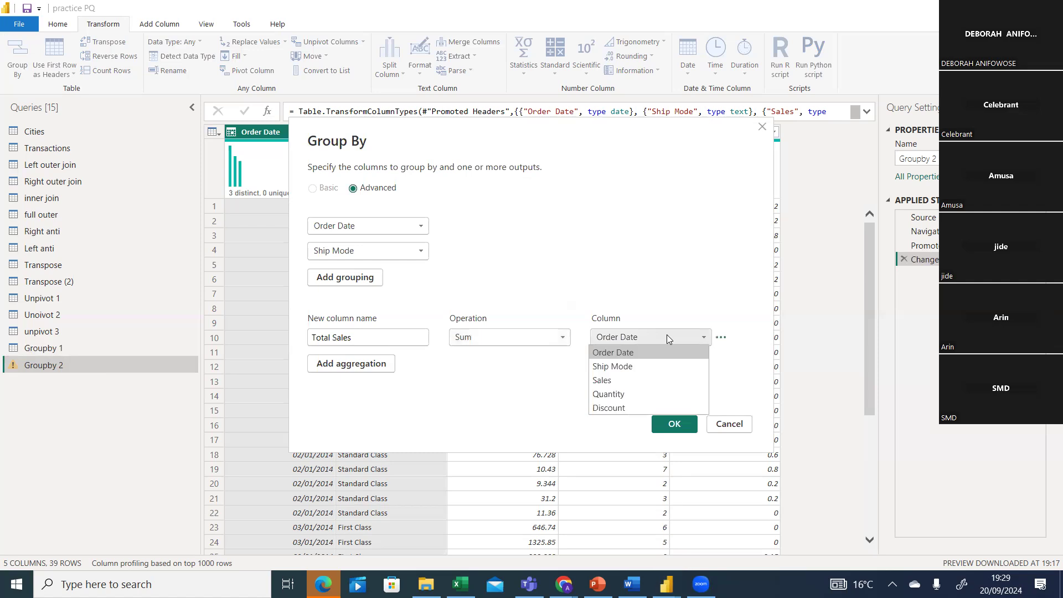
pyautogui.click(616, 392)
pyautogui.click(703, 337)
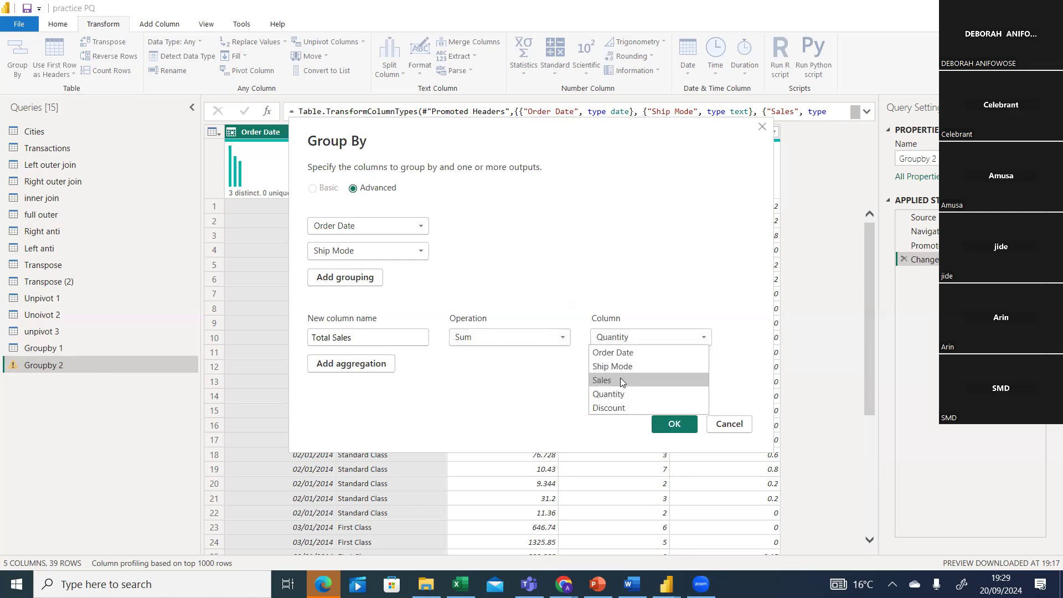
pyautogui.click(619, 379)
# Add a second aggregation named Total Quantity that sums the Quantity column
pyautogui.click(378, 364)
pyautogui.click(363, 363)
pyautogui.write('To')
pyautogui.press('BackSpace')
pyautogui.press('BackSpace')
pyautogui.write('Tola')
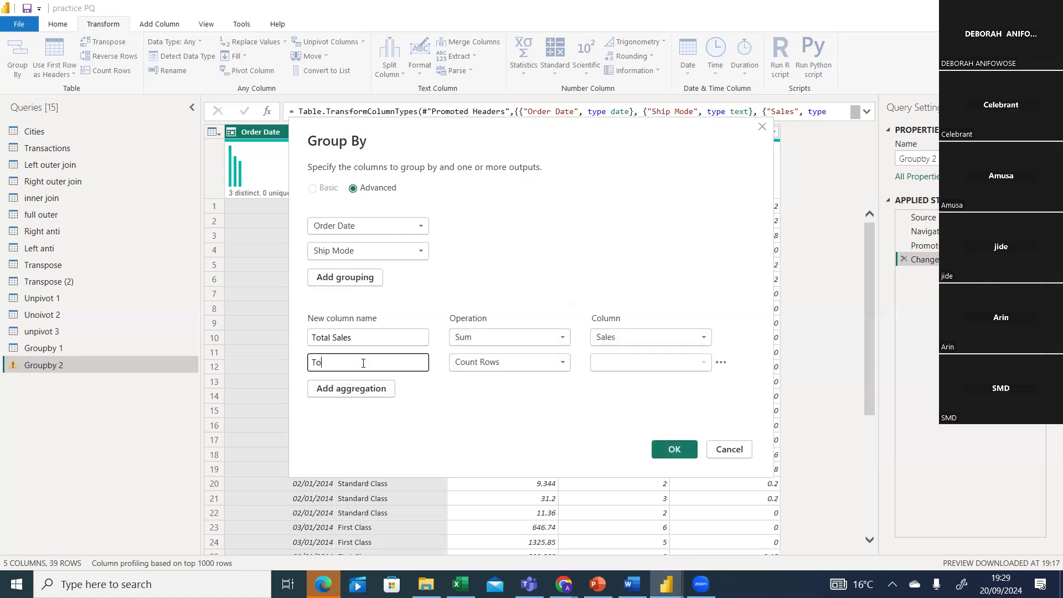
pyautogui.press('BackSpace')
pyautogui.press('BackSpace')
pyautogui.press('BackSpace')
pyautogui.write('otal Qu')
pyautogui.press('BackSpace')
pyautogui.write('uantity')
pyautogui.click(476, 363)
pyautogui.click(476, 375)
pyautogui.click(640, 365)
pyautogui.click(624, 420)
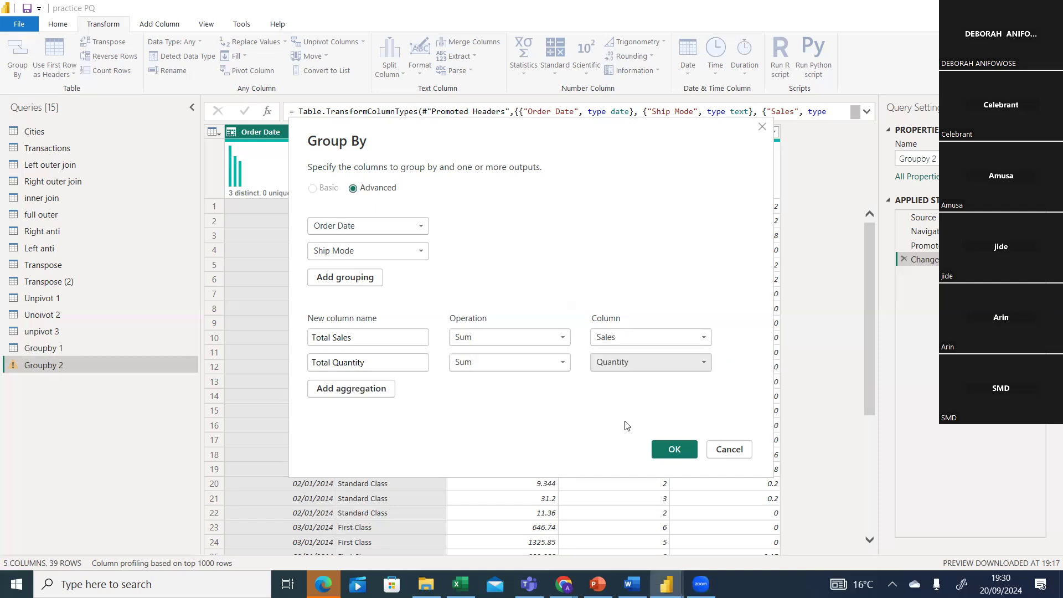
# Add a third aggregation named Average Discount that averages the Quantity column, and apply the grouping
pyautogui.click(357, 388)
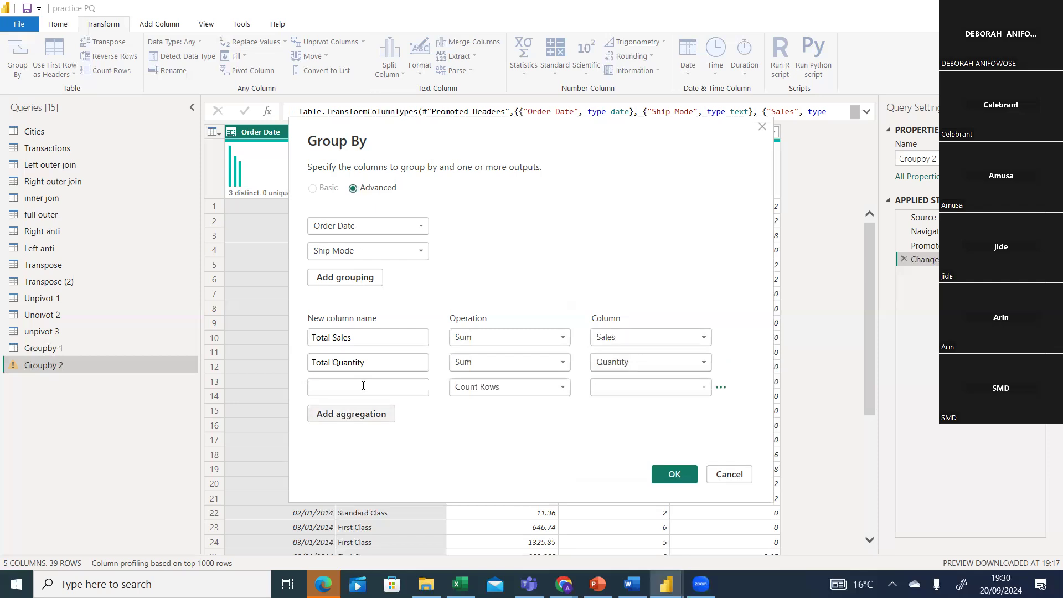
pyautogui.click(363, 386)
pyautogui.write('Ave')
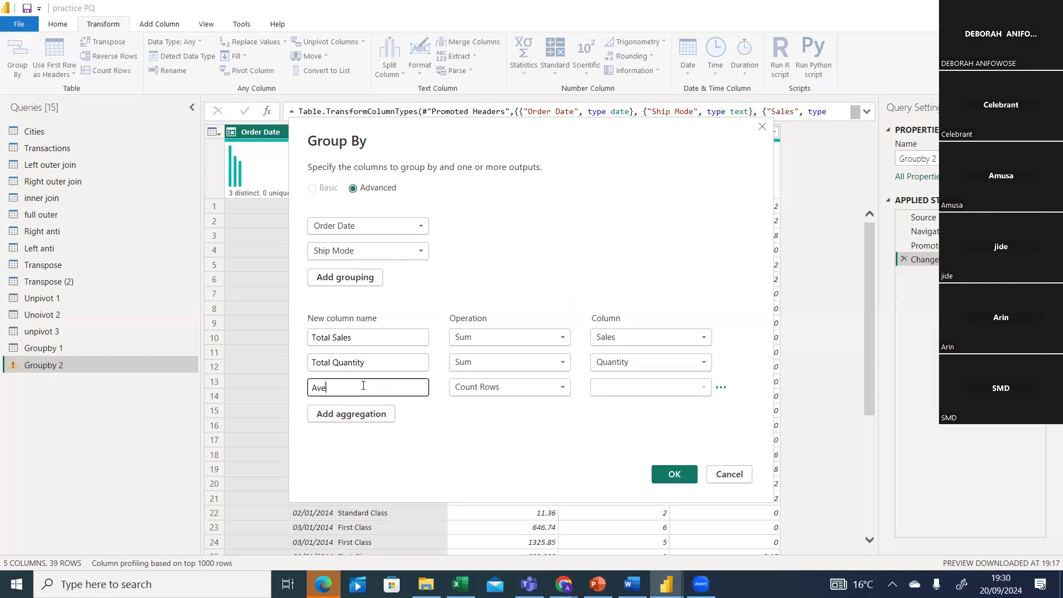
pyautogui.write('rage Discount')
pyautogui.click(474, 385)
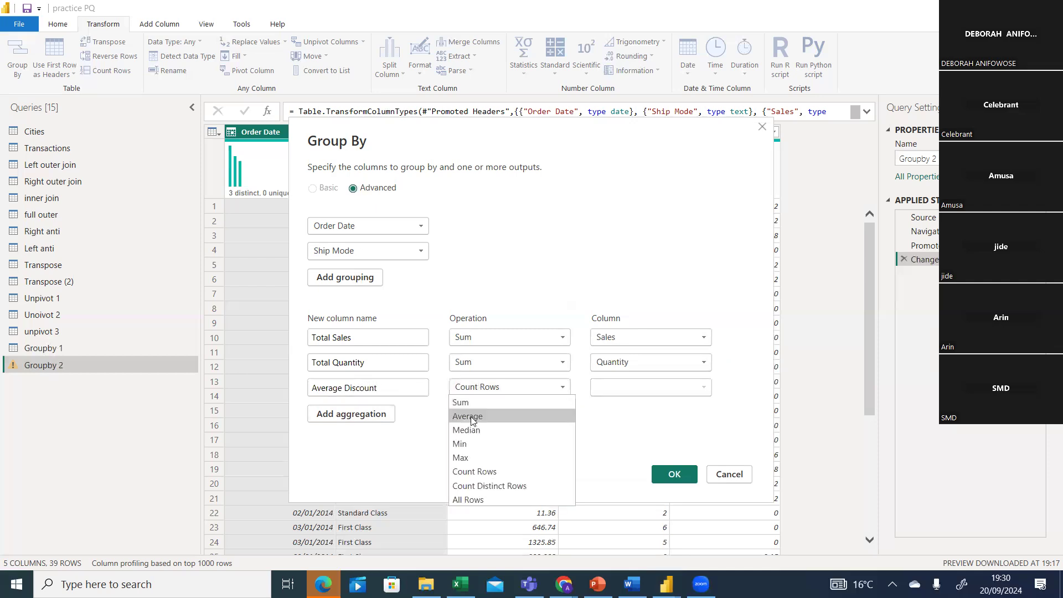
pyautogui.click(470, 416)
pyautogui.click(630, 392)
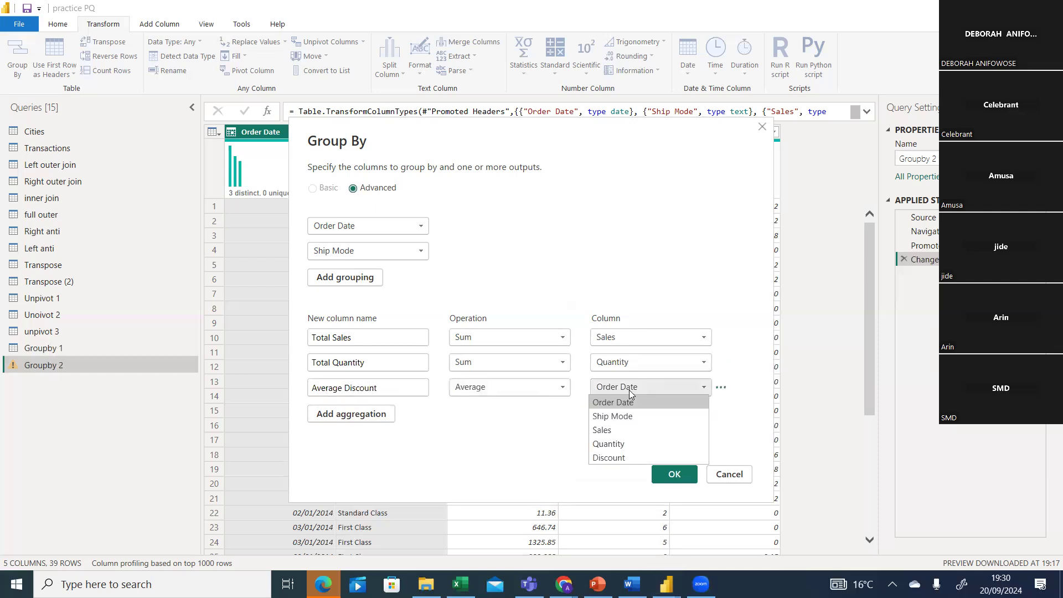
pyautogui.click(613, 440)
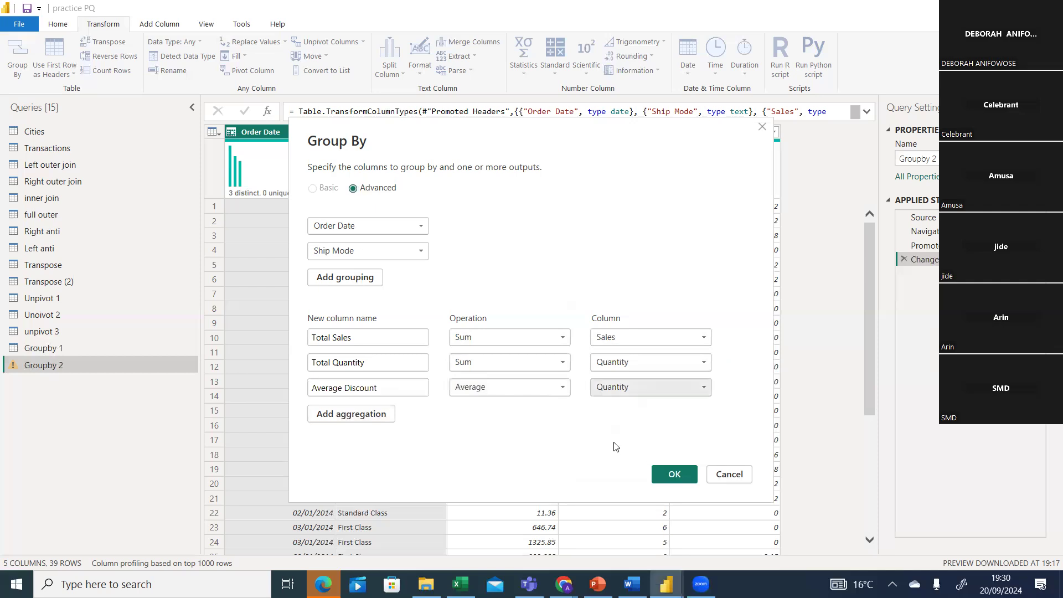
pyautogui.click(673, 474)
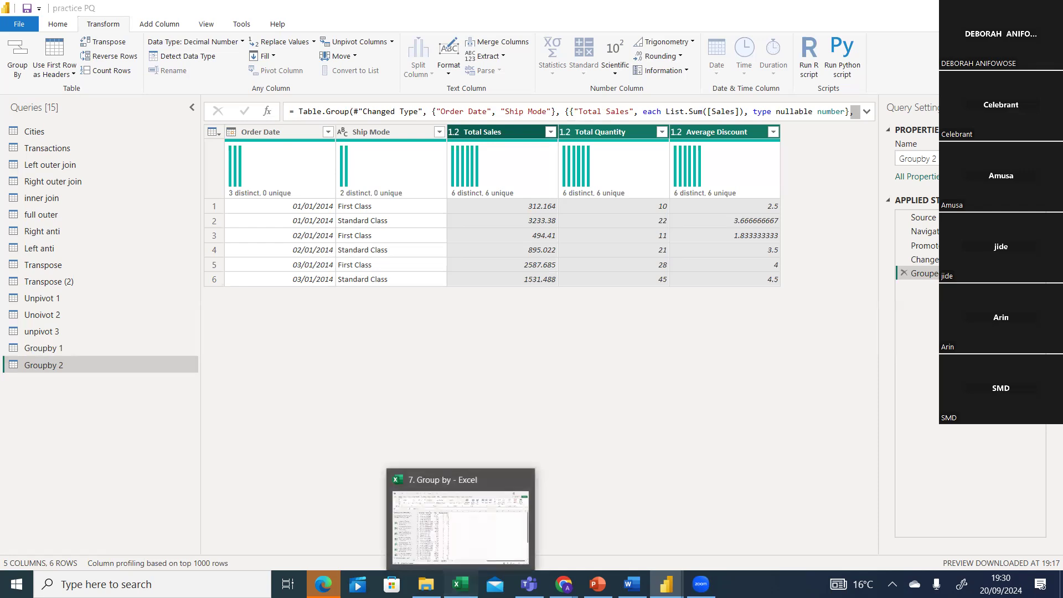
# Switch to the Excel workbook and examine the 01-Jan-14 First Class rows on the Groupby 2 sheet
pyautogui.click(460, 584)
pyautogui.click(228, 183)
pyautogui.click(267, 182)
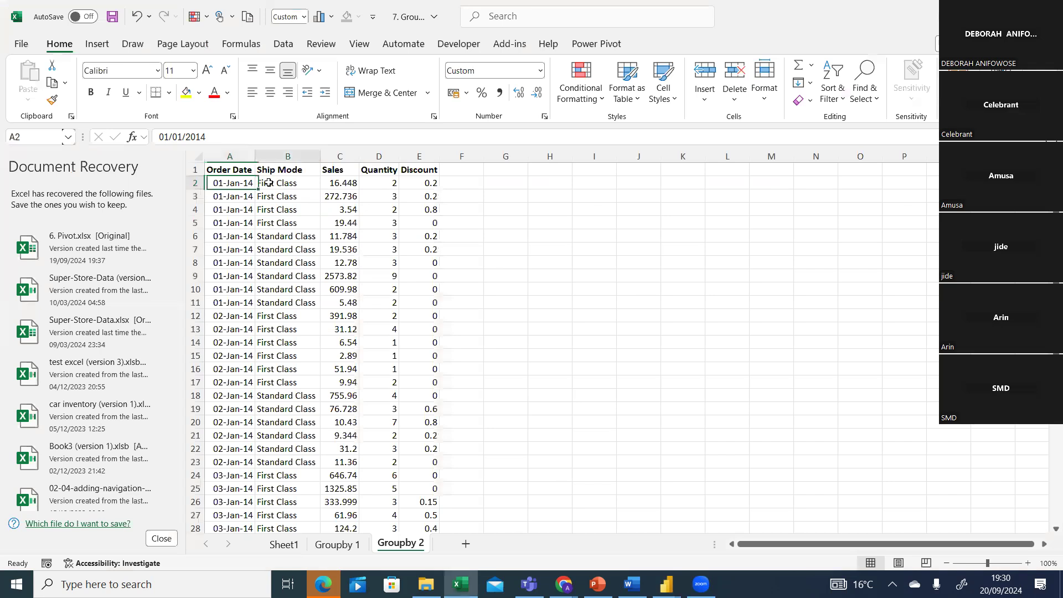
pyautogui.click(357, 184)
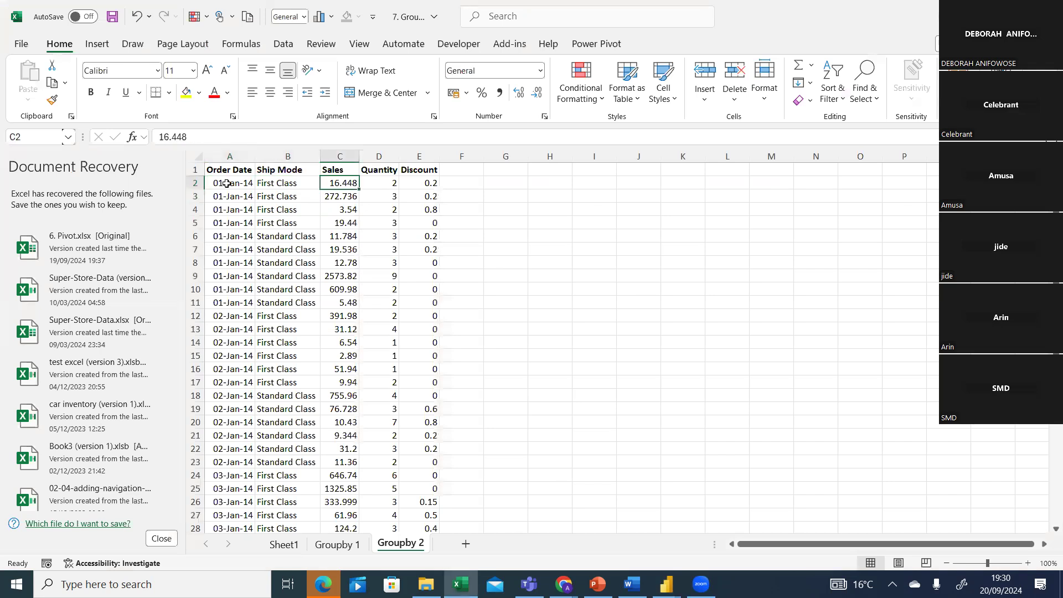
pyautogui.moveTo(227, 183); pyautogui.dragTo(258, 222)
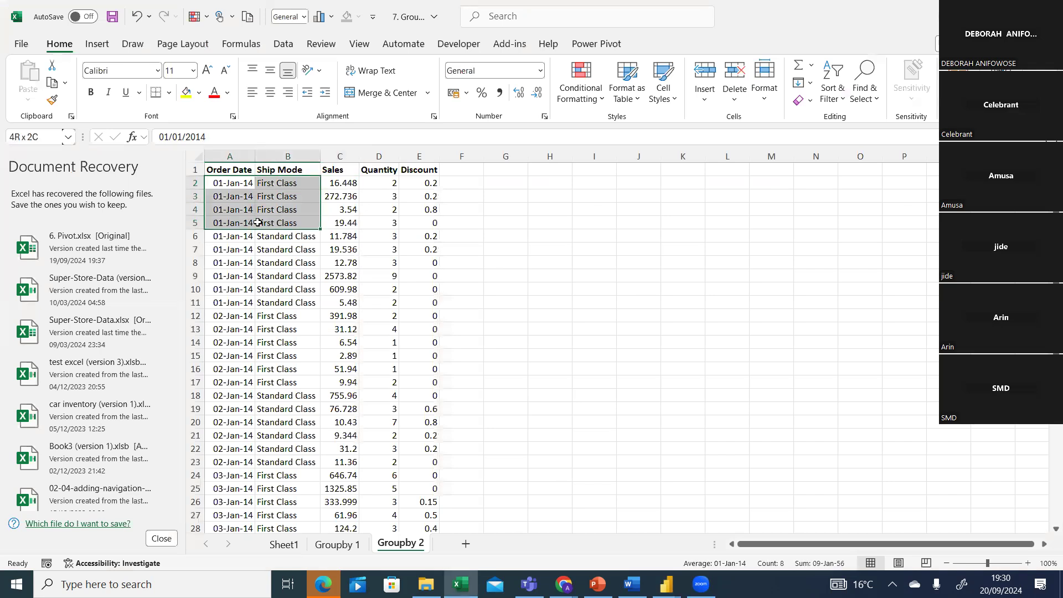
pyautogui.moveTo(258, 222); pyautogui.dragTo(260, 220)
# Review the SUMIF formula under the "sum total sales for maria" label on the Groupby 1 sheet
pyautogui.click(339, 544)
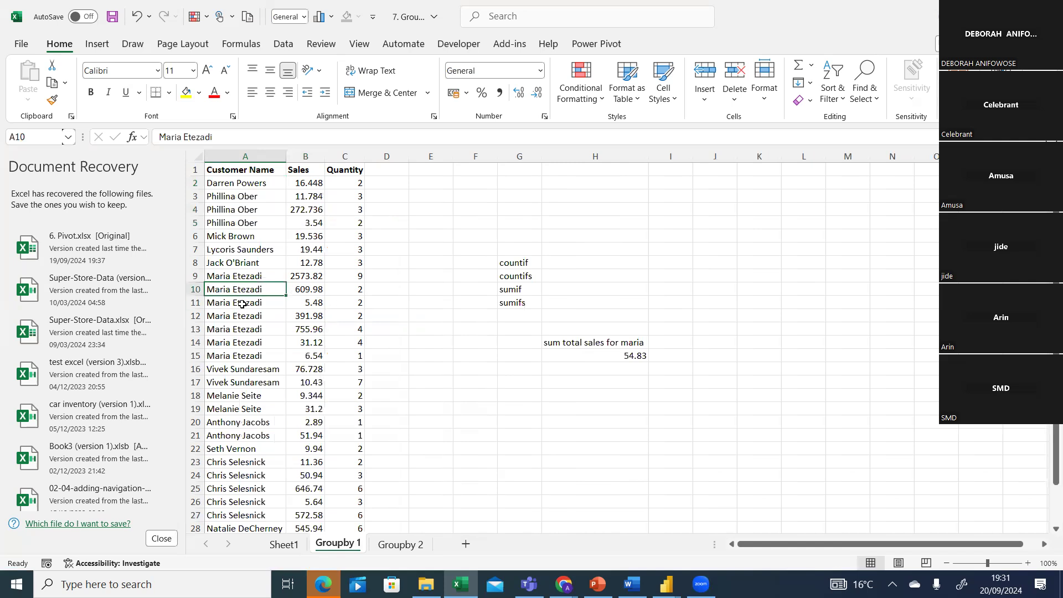
pyautogui.click(560, 340)
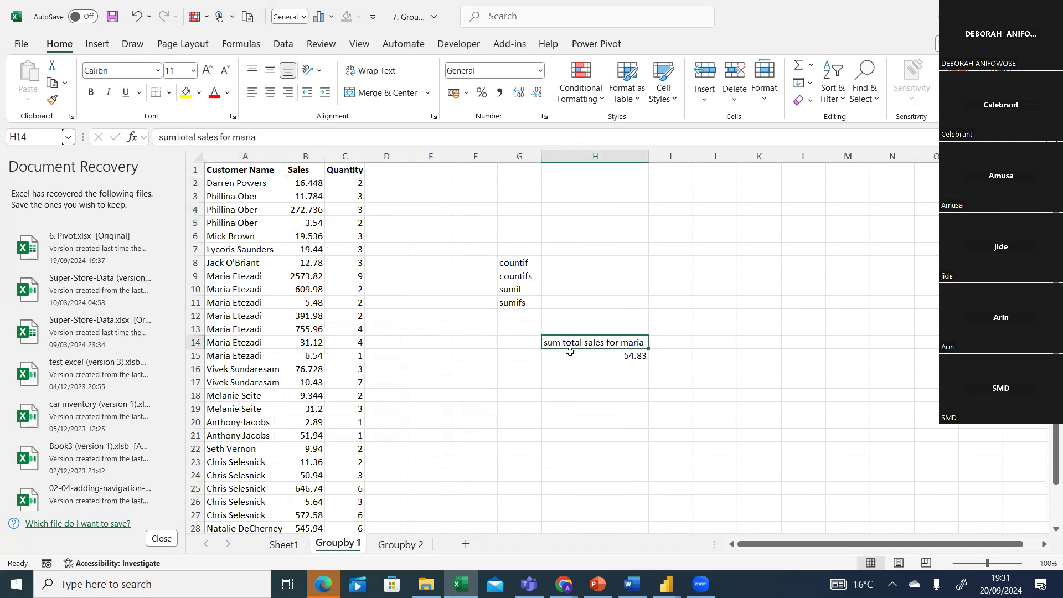
pyautogui.click(569, 352)
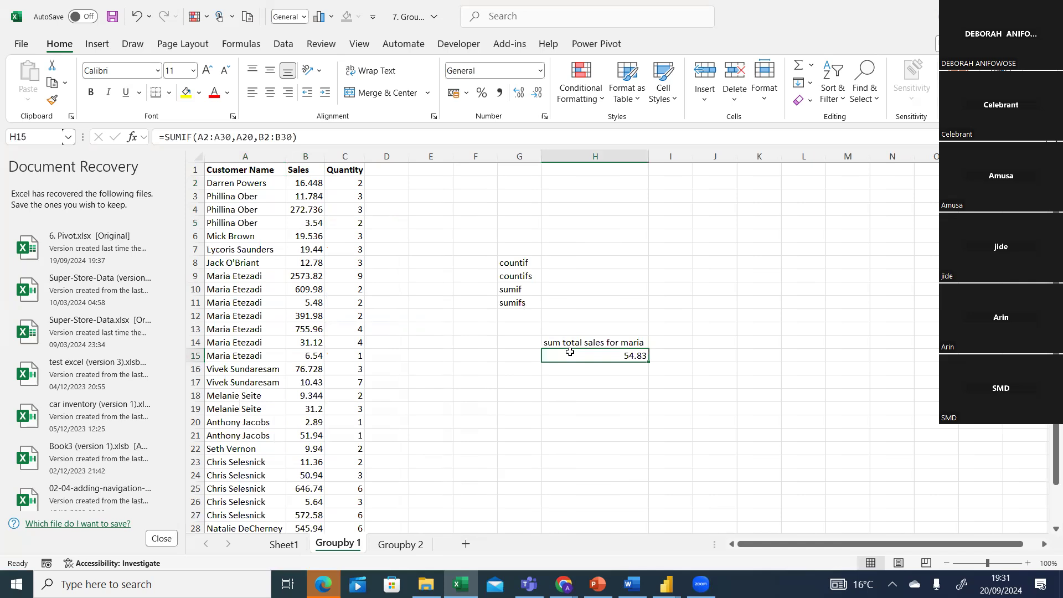
# Check the source rows on the Groupby 2 sheet against the grouped result in Power Query
pyautogui.click(398, 546)
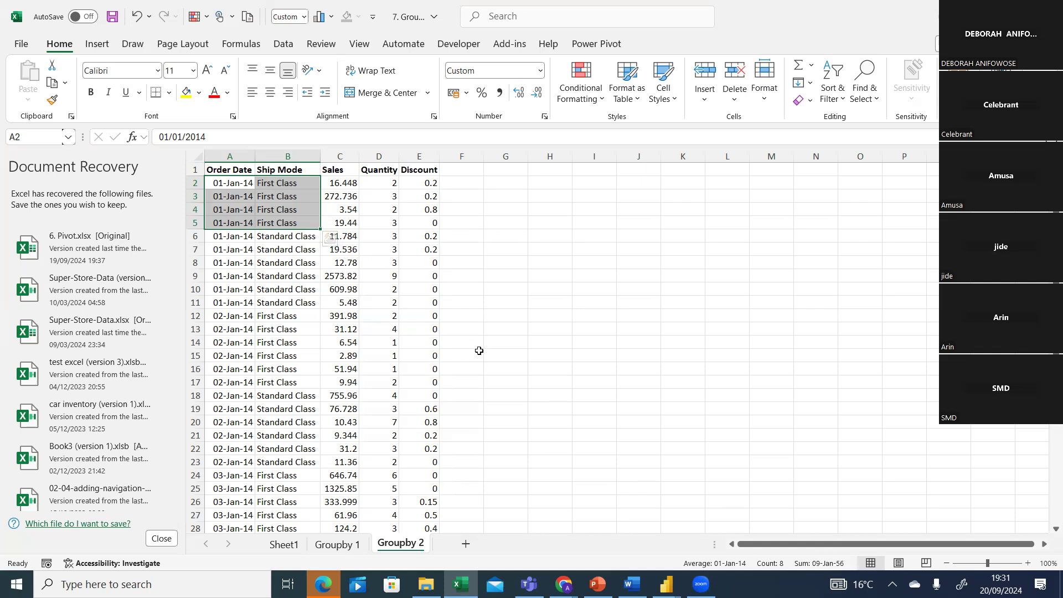
pyautogui.click(495, 343)
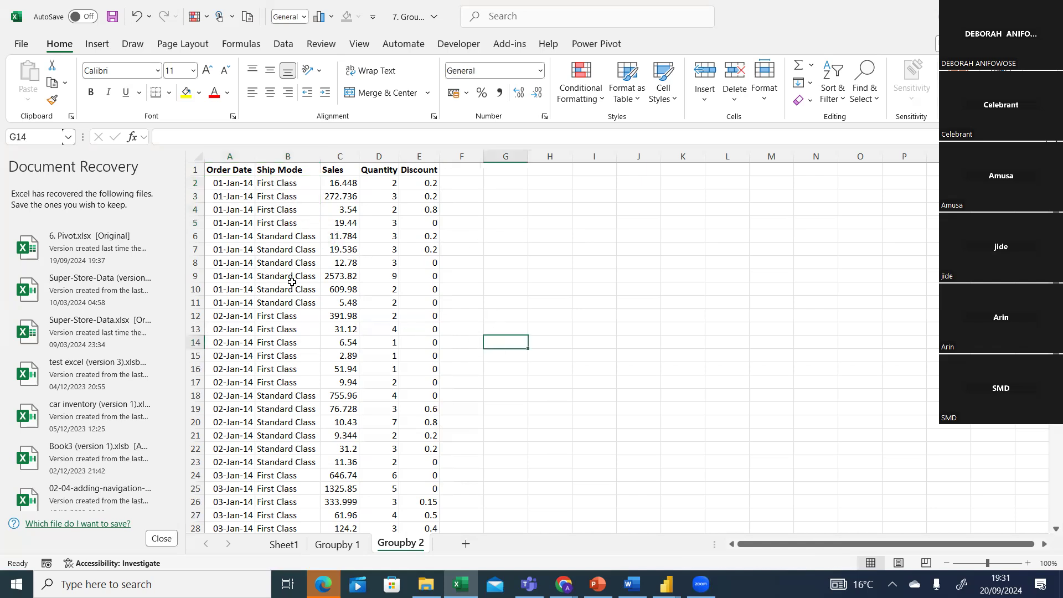
pyautogui.click(279, 315)
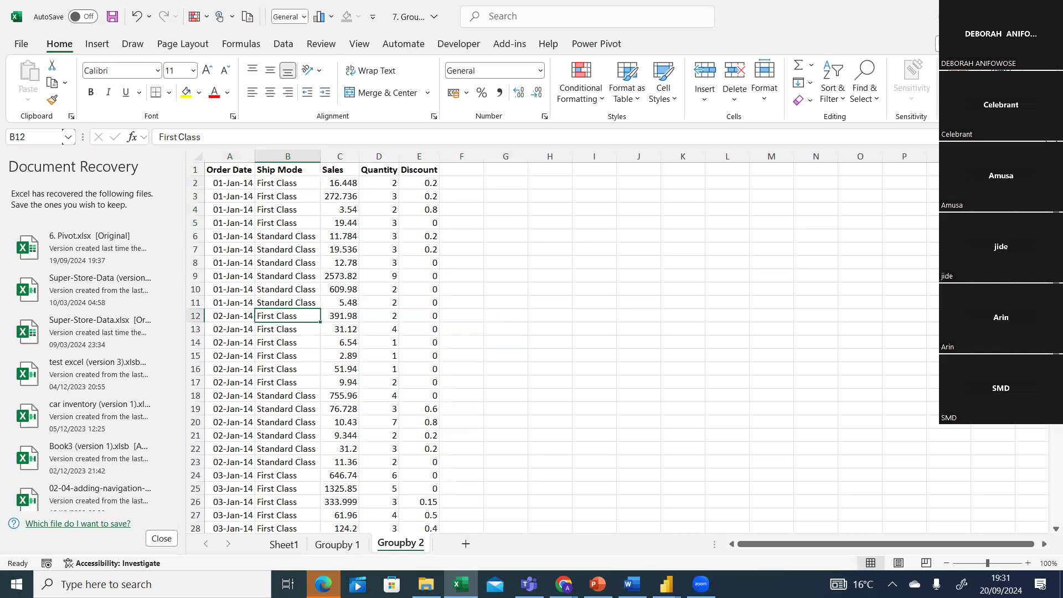
pyautogui.click(666, 583)
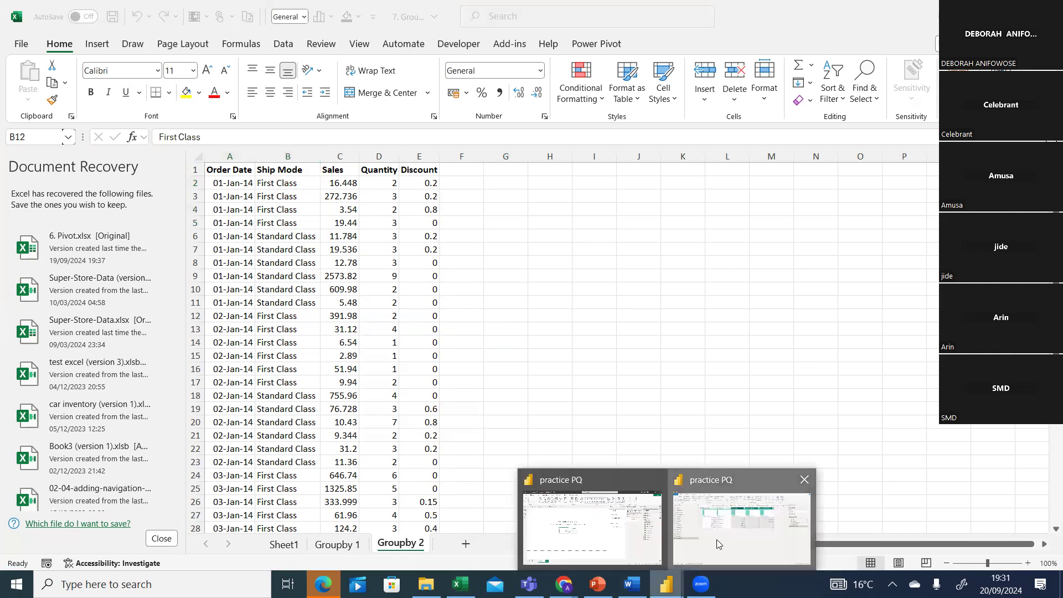
pyautogui.click(716, 539)
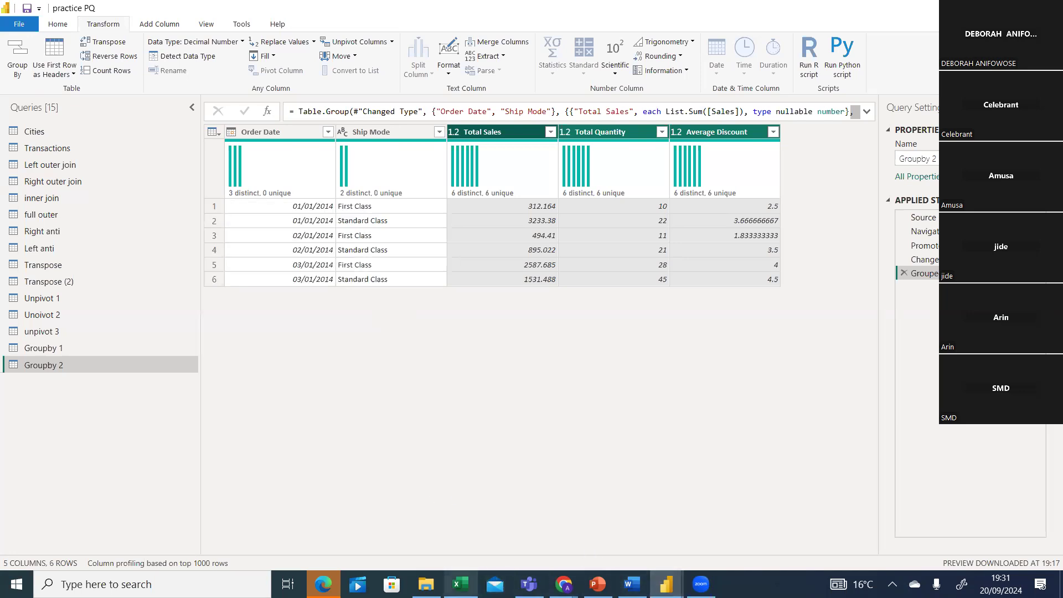
# Switch back to Excel and change the Ship Mode in cell B3 of Groupby 2 to "second class"
pyautogui.click(461, 584)
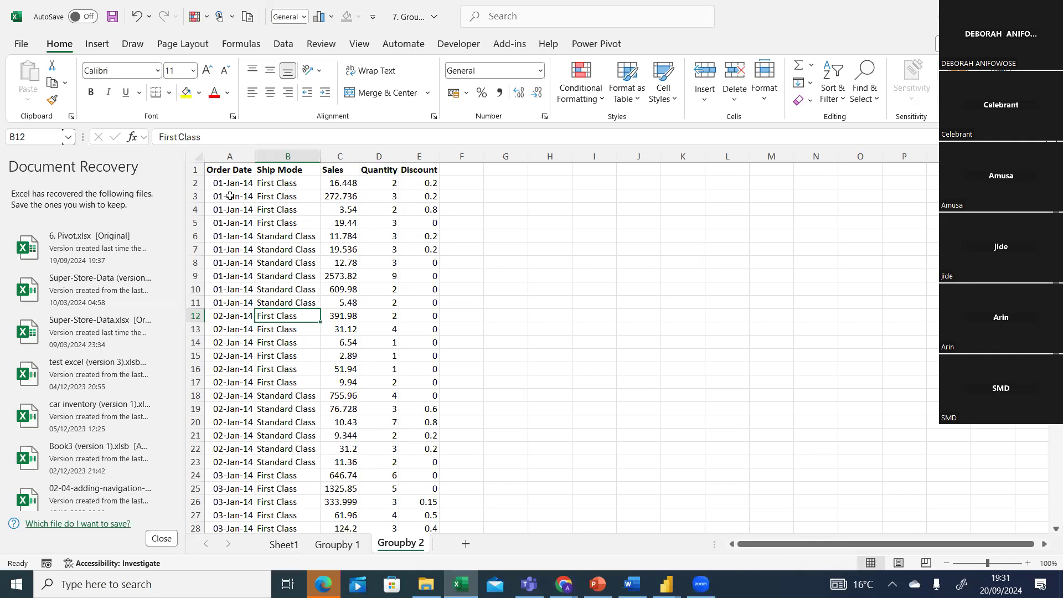
pyautogui.moveTo(227, 188); pyautogui.dragTo(273, 185)
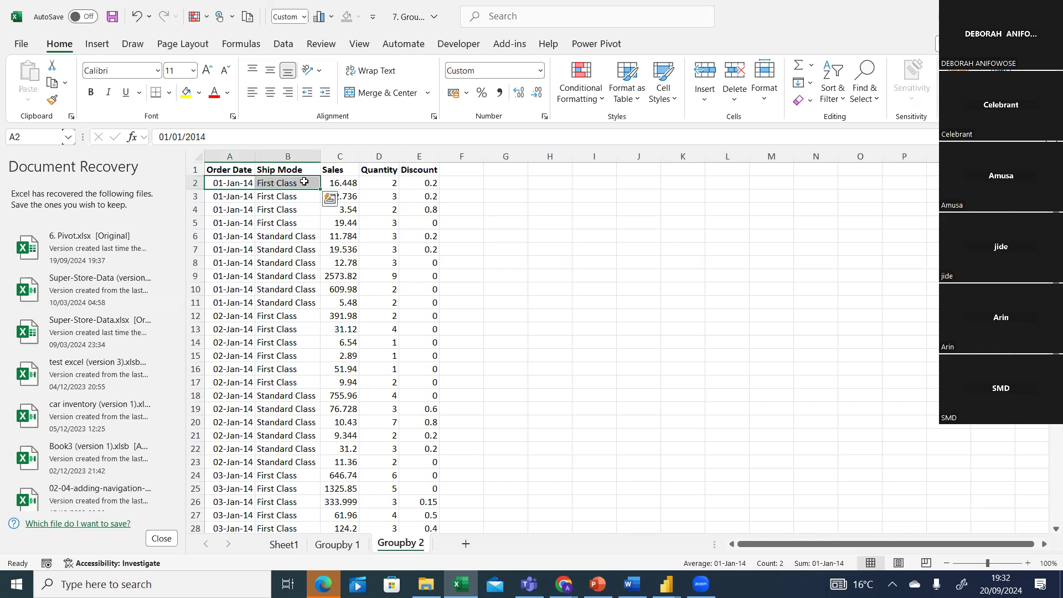
pyautogui.click(235, 199)
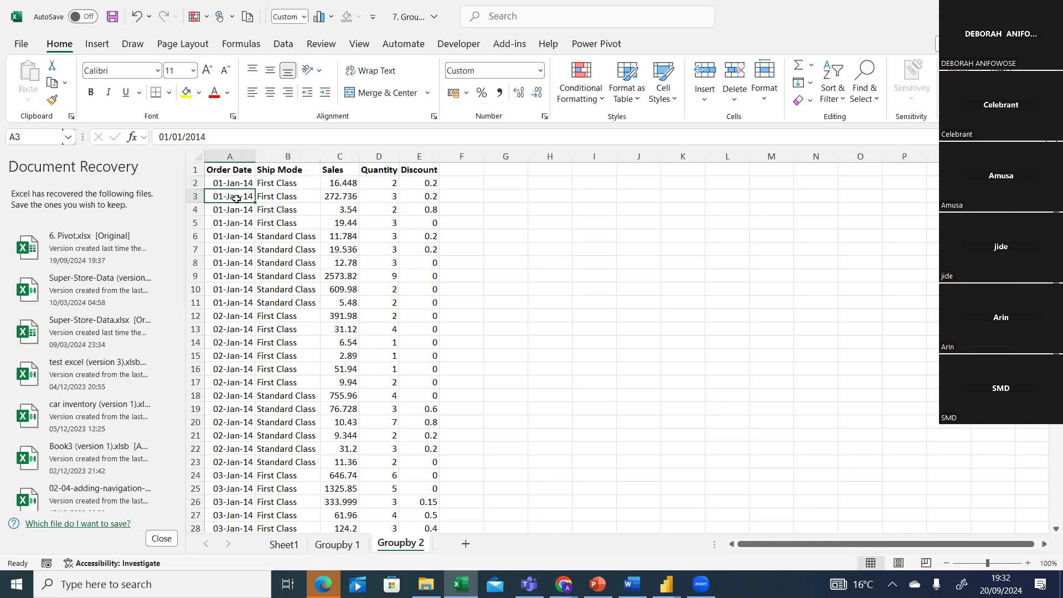
pyautogui.click(278, 195)
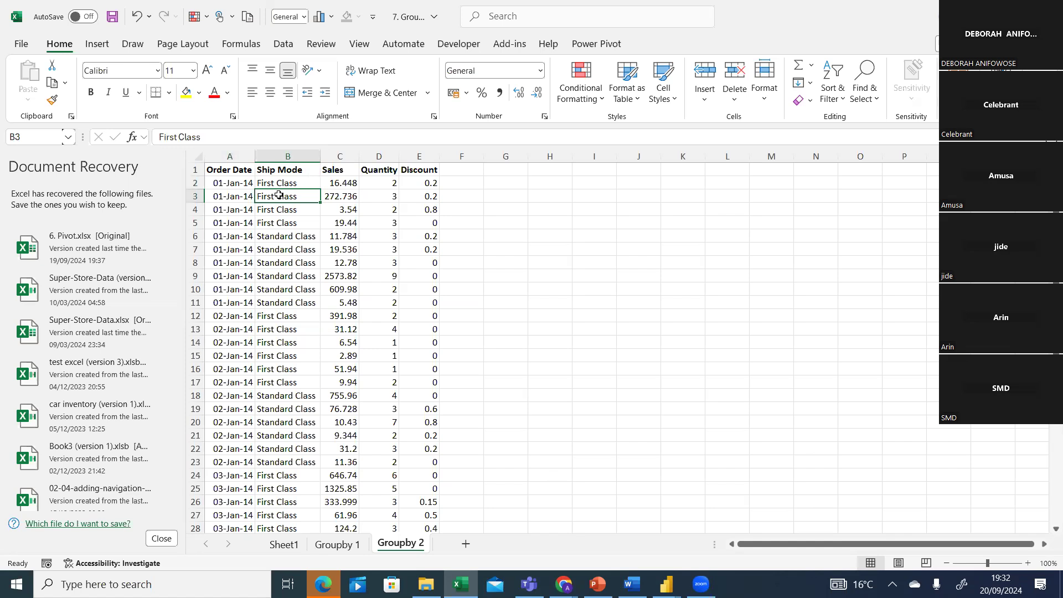
pyautogui.write('se')
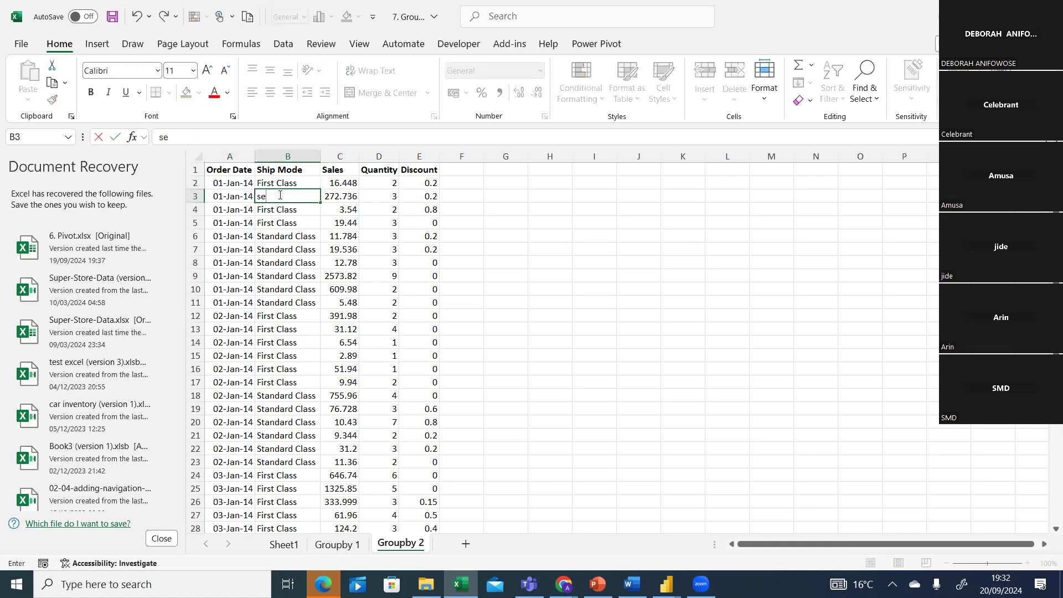
pyautogui.write('cond cal')
pyautogui.write('ss')
pyautogui.click(514, 230)
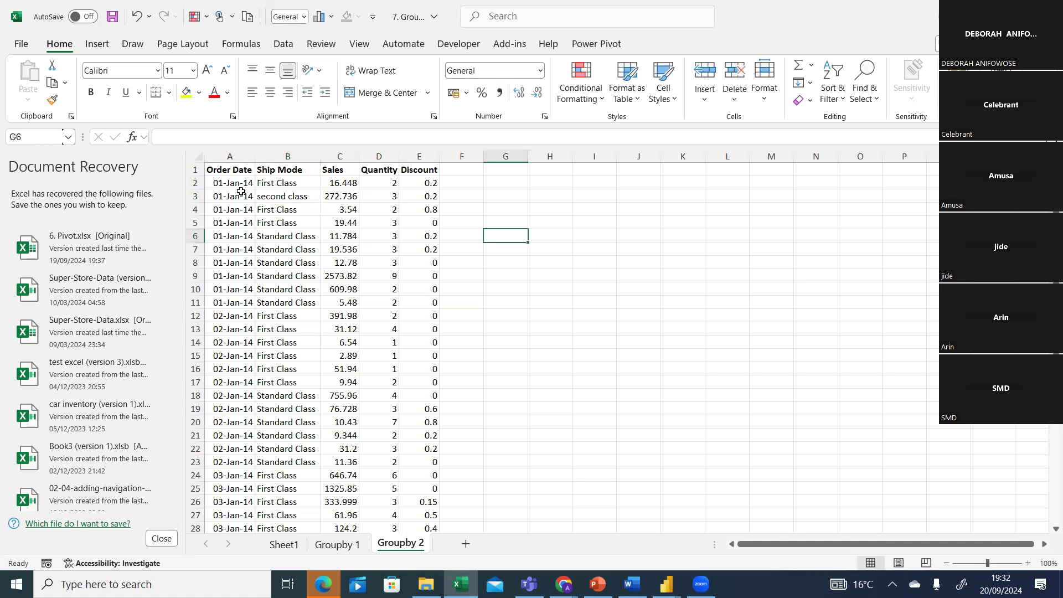
# Compare the 01-Jan-14 second class row with the grouped table in Power Query
pyautogui.moveTo(227, 192); pyautogui.dragTo(271, 197)
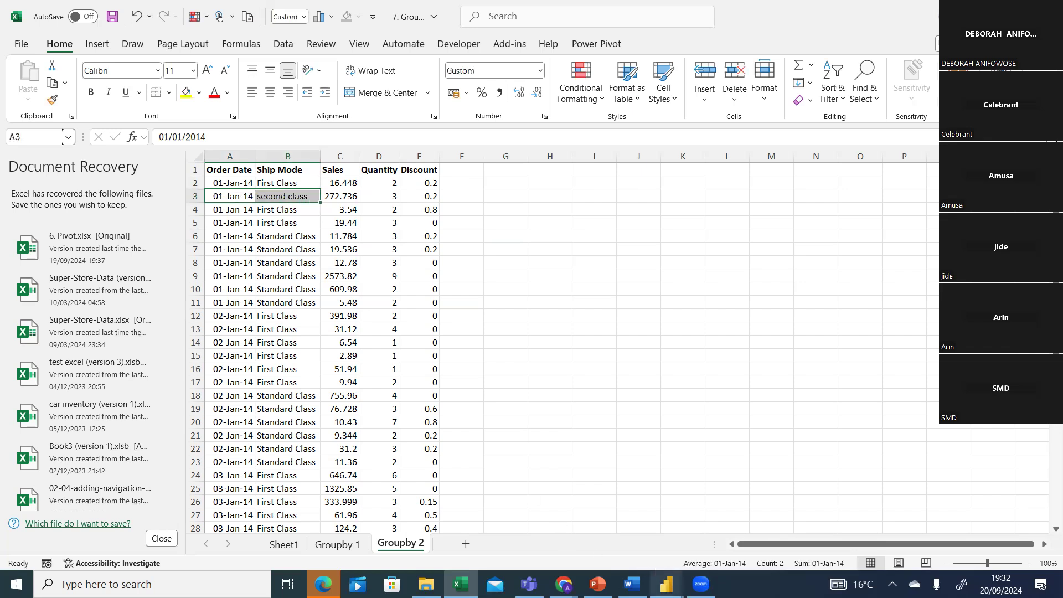
pyautogui.click(665, 584)
pyautogui.click(727, 535)
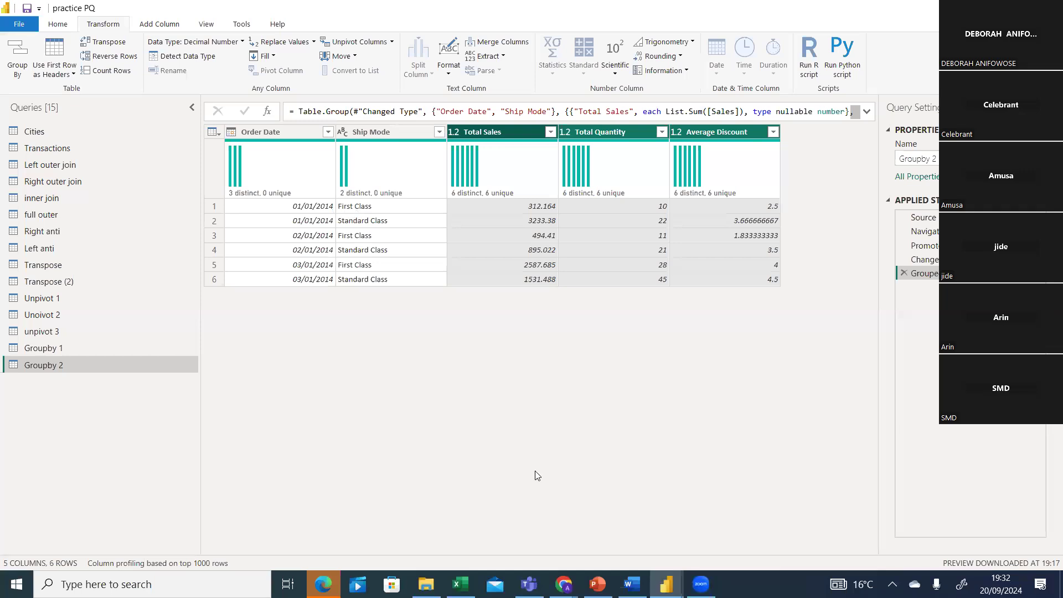
# Return to Excel and examine which 01-Jan-14 First Class rows and Sales values on Groupby 2 belong to one group
pyautogui.click(460, 584)
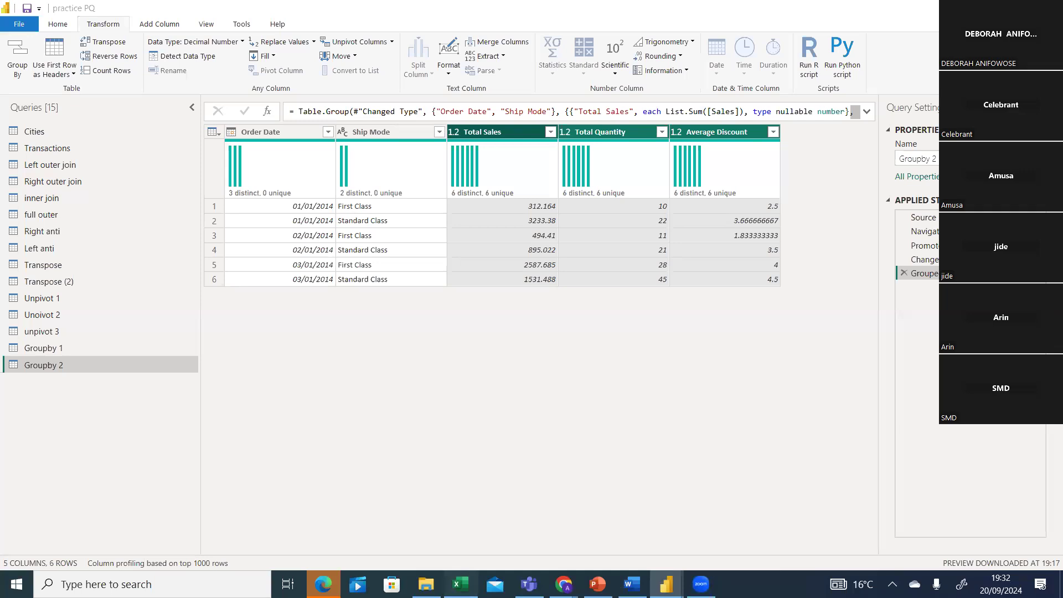
pyautogui.click(346, 186)
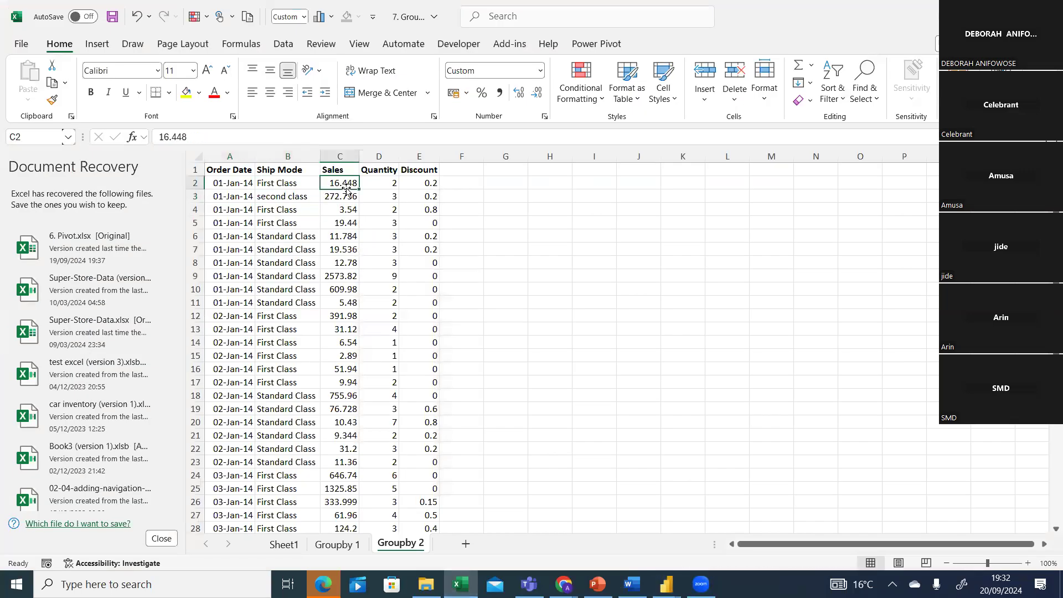
pyautogui.click(343, 214)
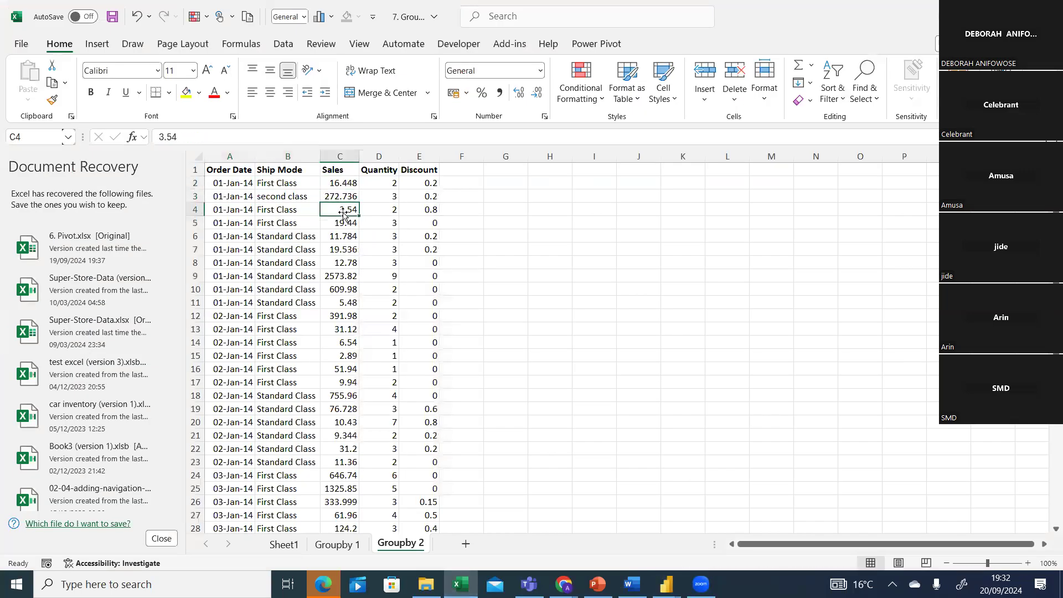
pyautogui.click(342, 223)
pyautogui.click(252, 182)
pyautogui.moveTo(252, 180); pyautogui.dragTo(319, 184)
pyautogui.click(219, 210)
pyautogui.moveTo(266, 212)
pyautogui.mouseDown()
pyautogui.moveTo(260, 224)
pyautogui.moveTo(272, 227)
pyautogui.mouseUp()
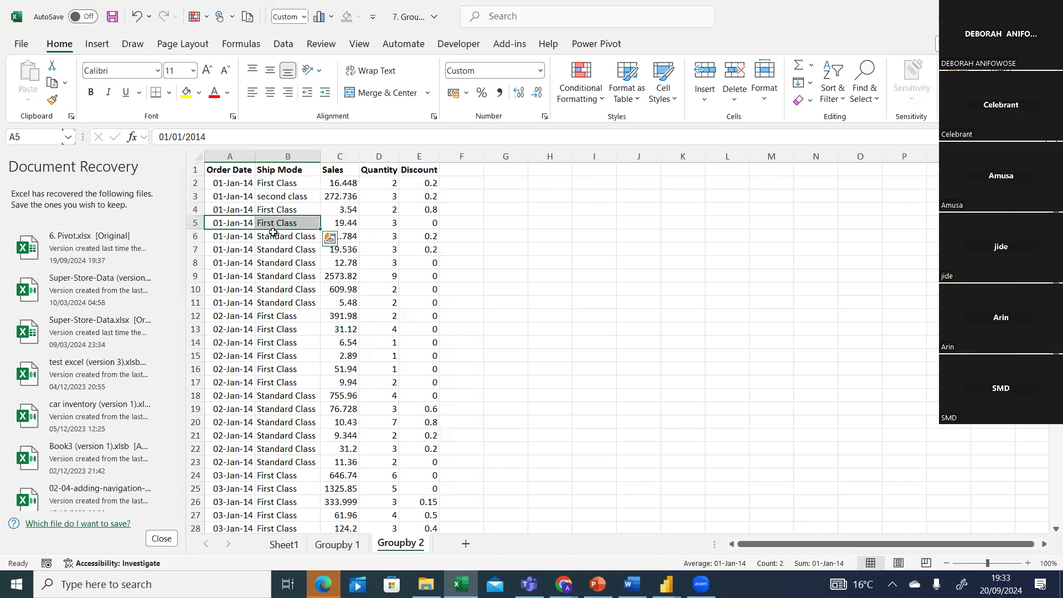
pyautogui.moveTo(228, 185); pyautogui.dragTo(275, 184)
pyautogui.moveTo(222, 211); pyautogui.dragTo(275, 223)
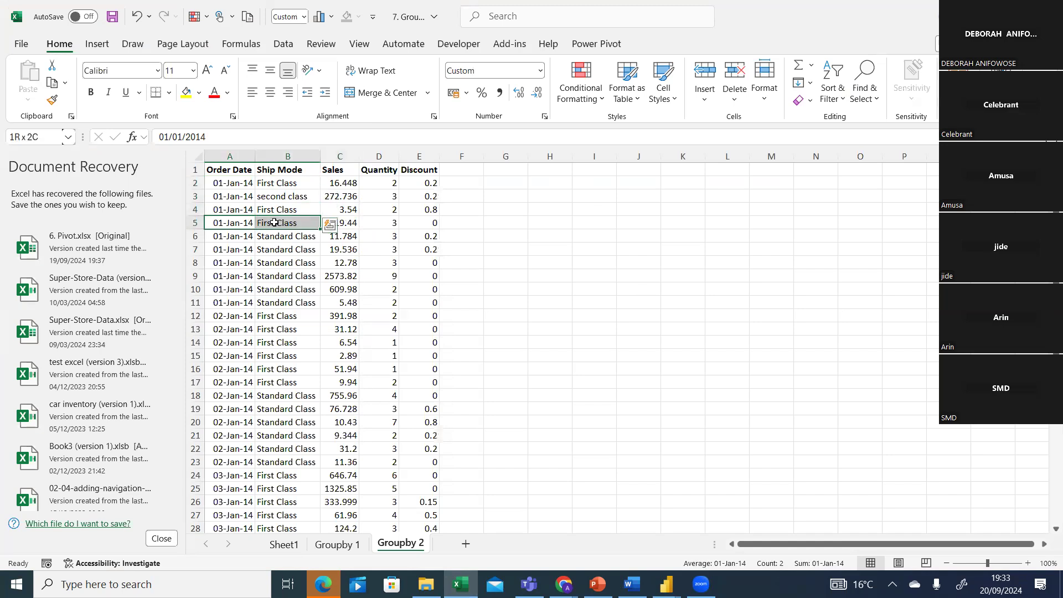
# Check the 01-Jan-14 second class row against the grouped result in Power Query, ending back on the Groupby 2 sheet in Excel
pyautogui.moveTo(226, 196); pyautogui.dragTo(267, 197)
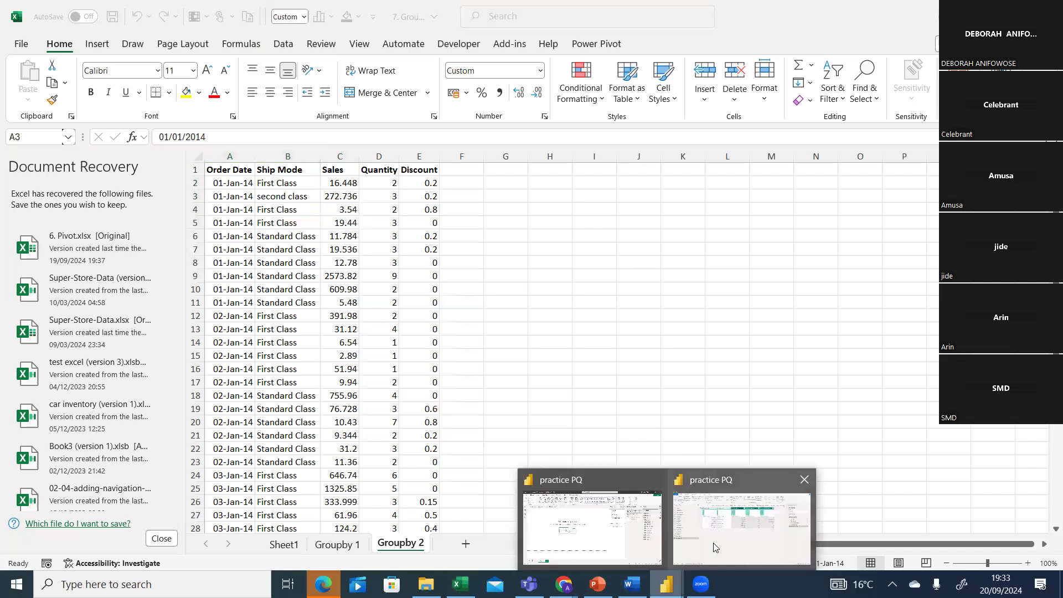
pyautogui.click(714, 548)
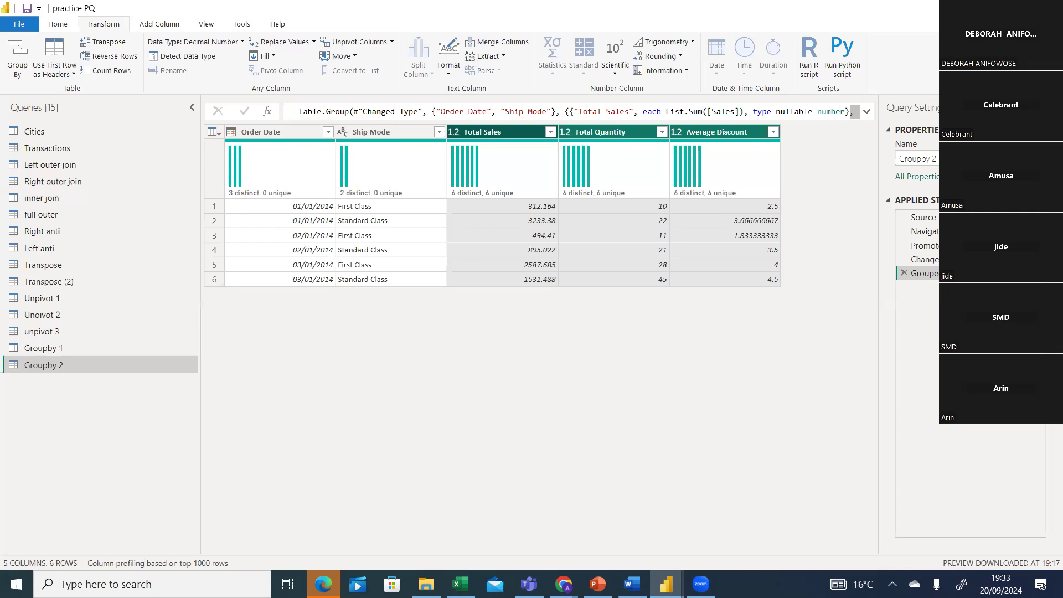
pyautogui.hotkey('alt', 'Tab')
pyautogui.click(516, 275)
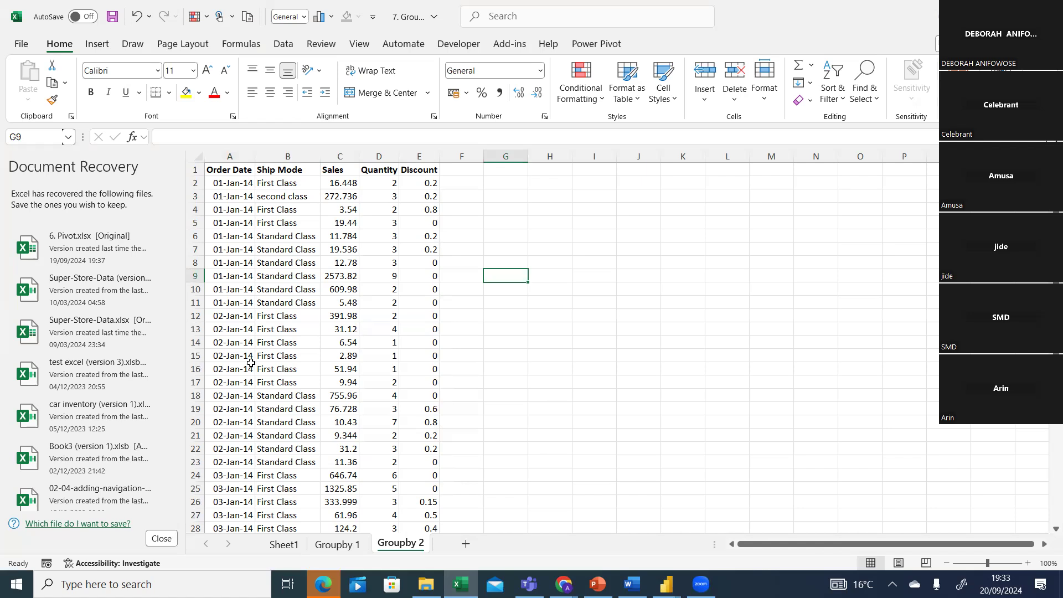
# Insert a PivotTable from the Groupby 2 data range A1:E40 on a new worksheet
pyautogui.click(249, 368)
pyautogui.press('Up')
pyautogui.press('Right')
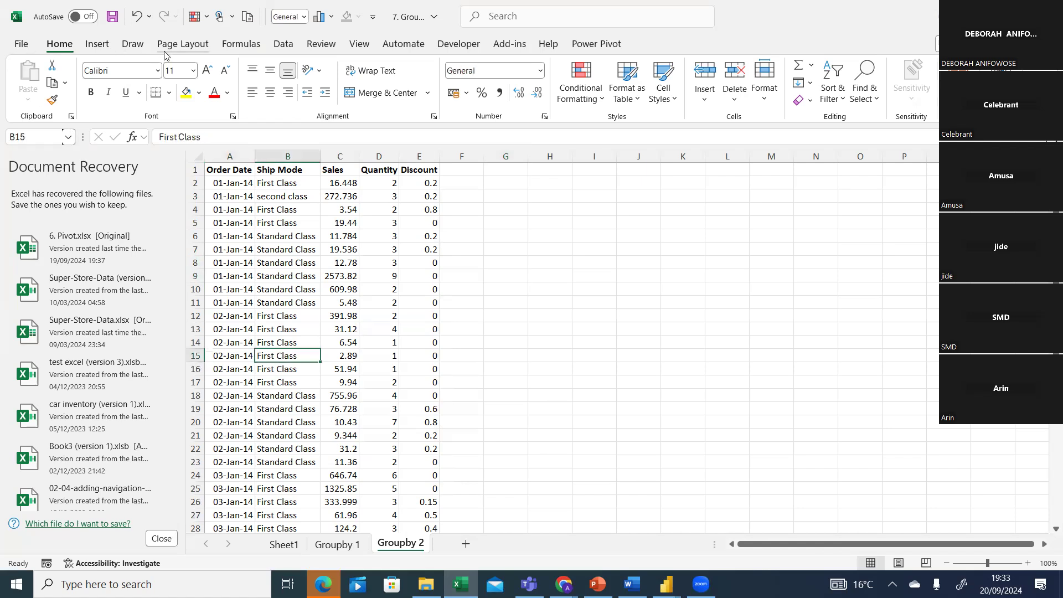
pyautogui.click(93, 44)
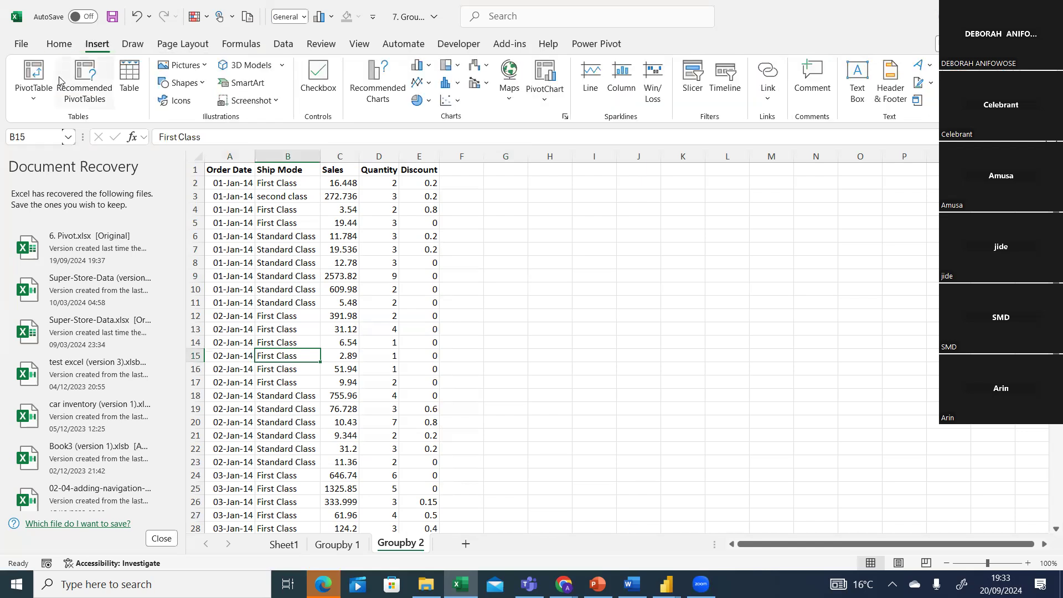
pyautogui.click(33, 88)
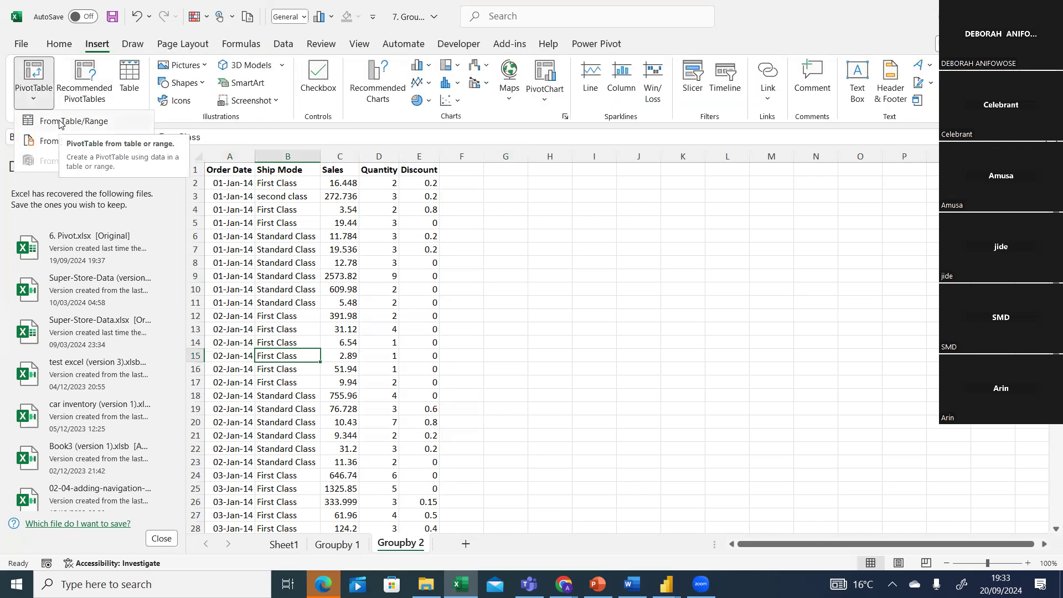
pyautogui.click(60, 123)
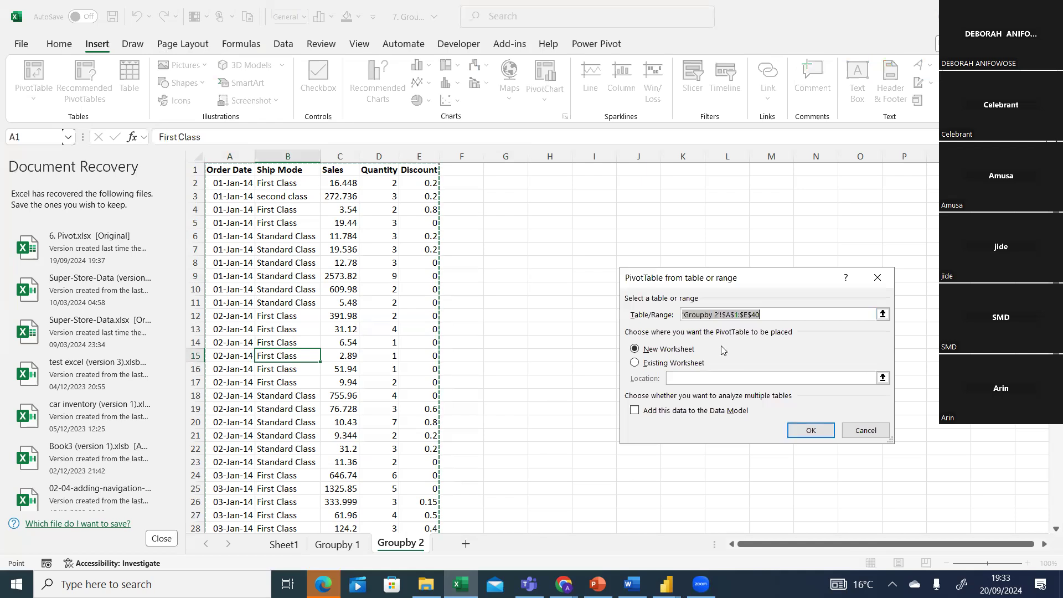
pyautogui.click(794, 434)
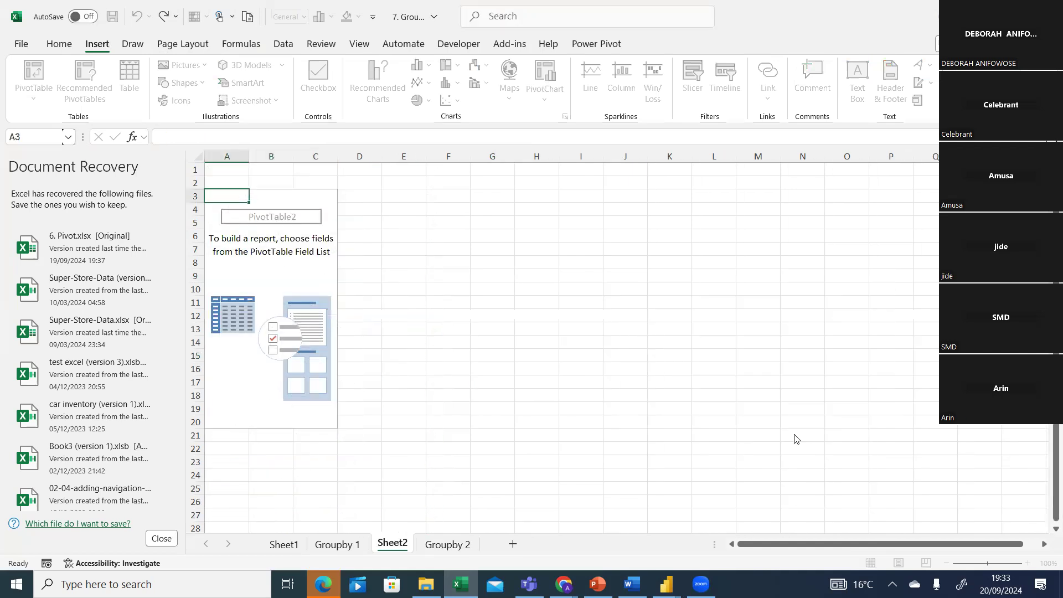
pyautogui.moveTo(792, 296)
pyautogui.mouseDown()
pyautogui.moveTo(792, 310)
pyautogui.moveTo(790, 296)
pyautogui.mouseUp()
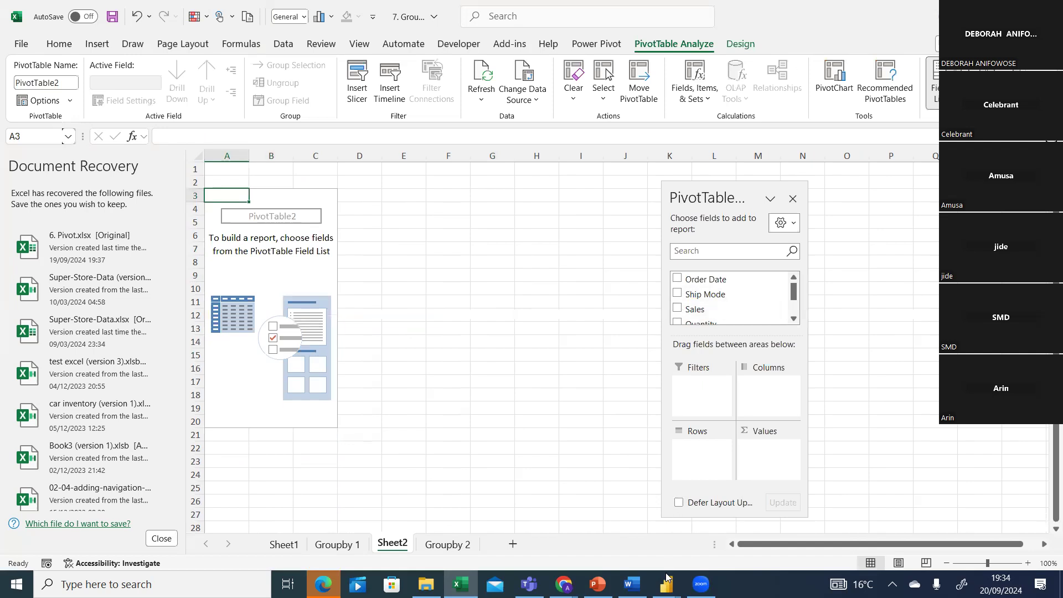
# Check the grouping columns in Power Query, and add Order Date and Ship Mode to the PivotTable's rows in Excel
pyautogui.moveTo(665, 584)
pyautogui.click(713, 547)
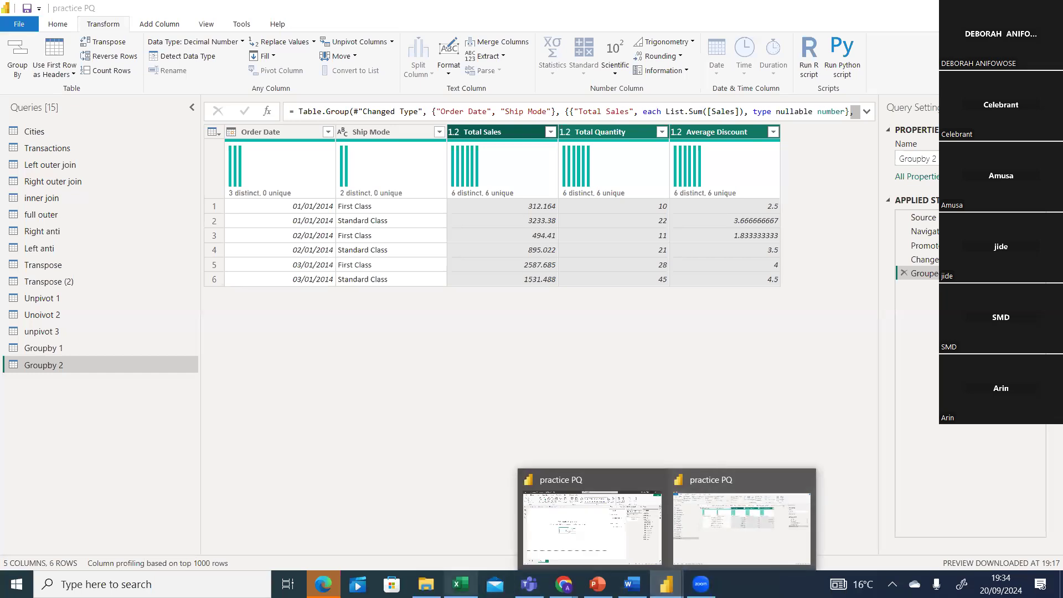
pyautogui.click(460, 584)
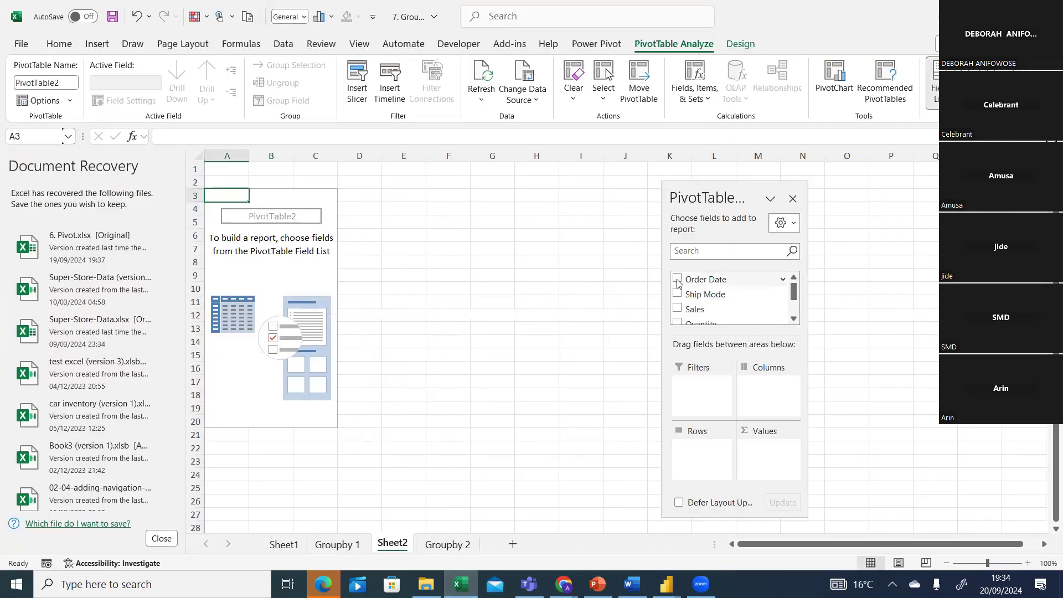
pyautogui.moveTo(696, 279); pyautogui.dragTo(703, 461)
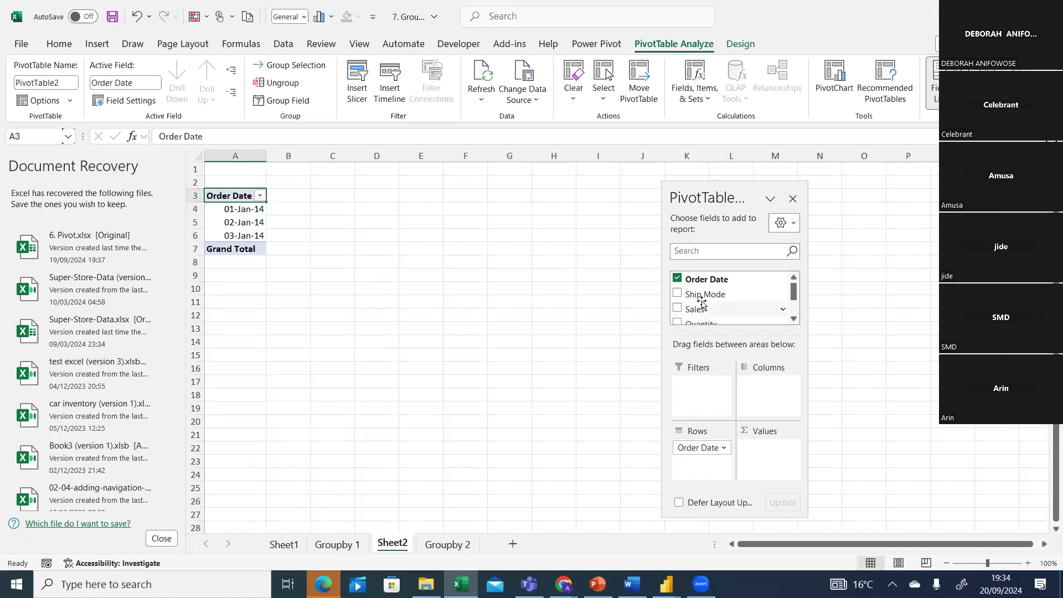
pyautogui.moveTo(698, 294); pyautogui.dragTo(712, 471)
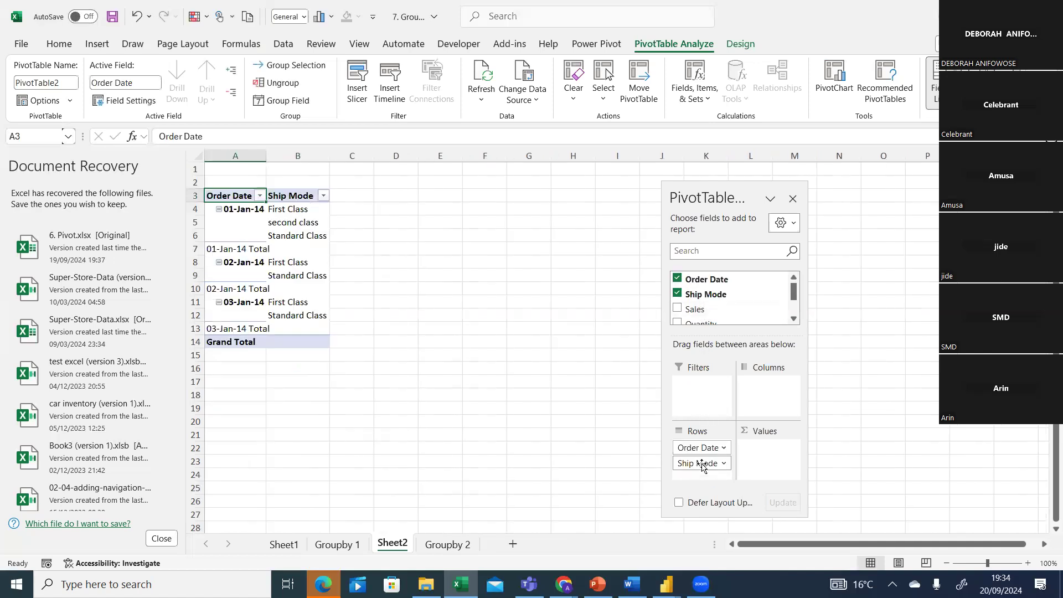
pyautogui.moveTo(797, 292); pyautogui.dragTo(796, 299)
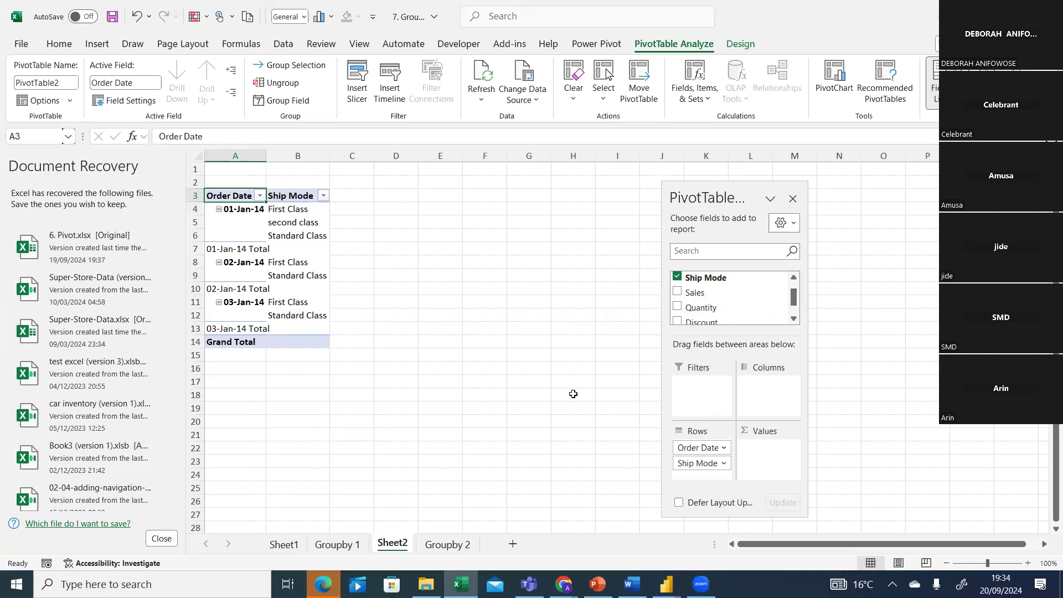
# Change the Ship Mode in cell B3 of Groupby 2 to "First Class" and save the workbook
pyautogui.click(446, 545)
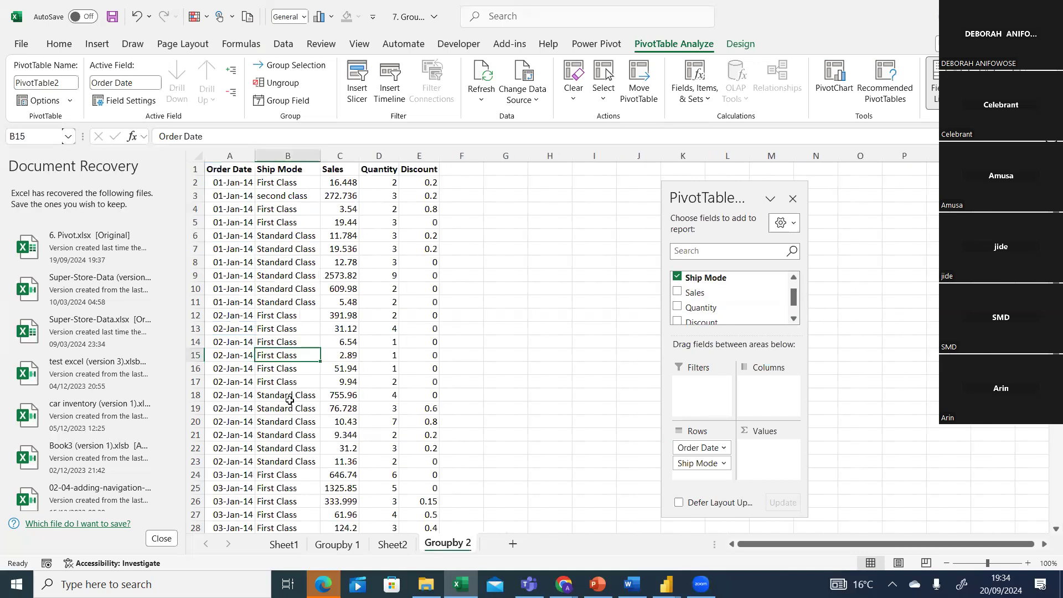
pyautogui.click(285, 198)
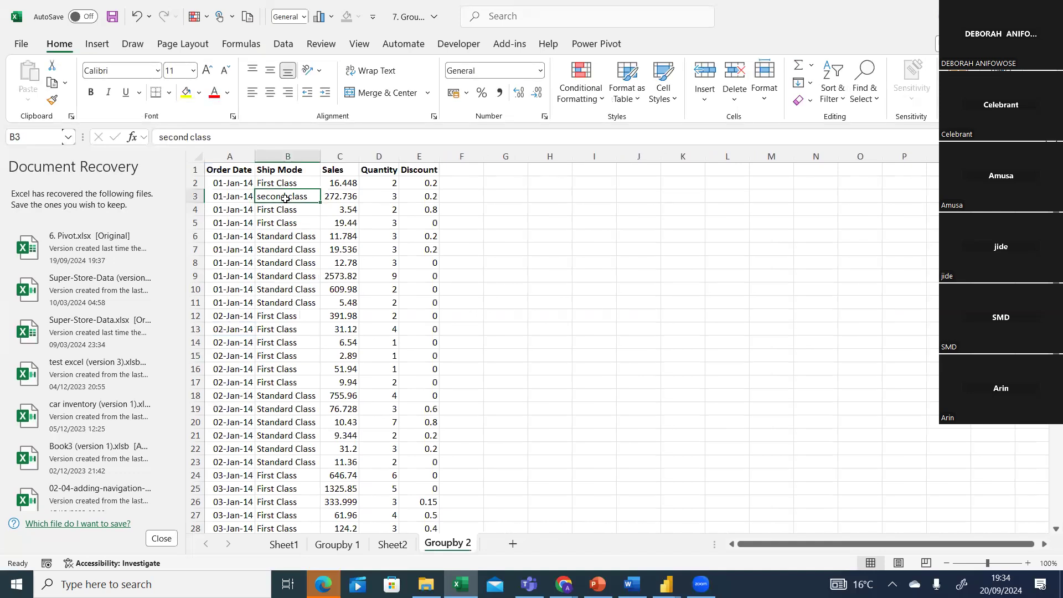
pyautogui.write('First')
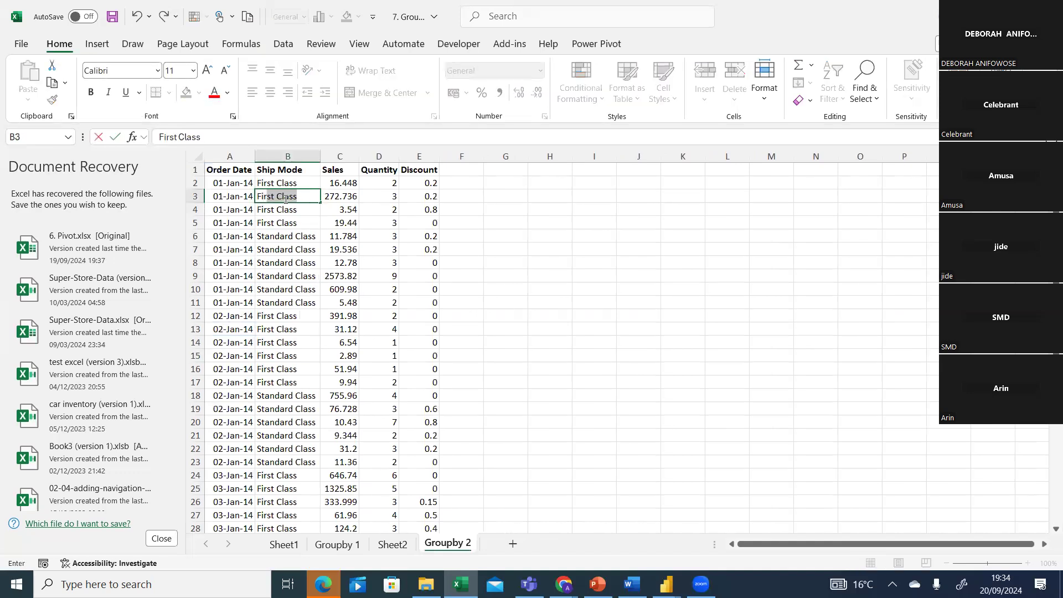
pyautogui.press('Return')
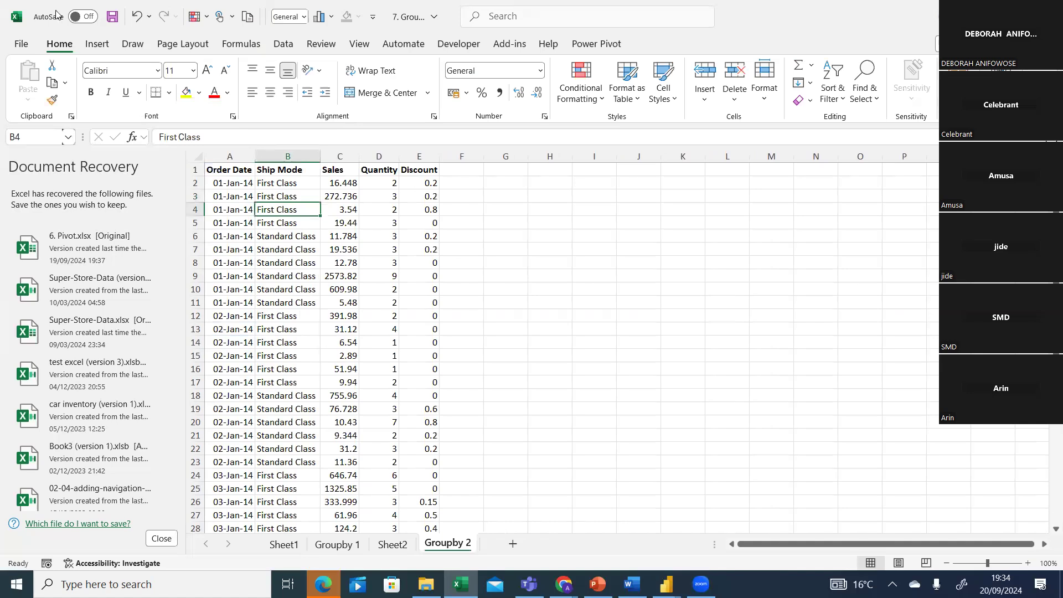
pyautogui.click(21, 44)
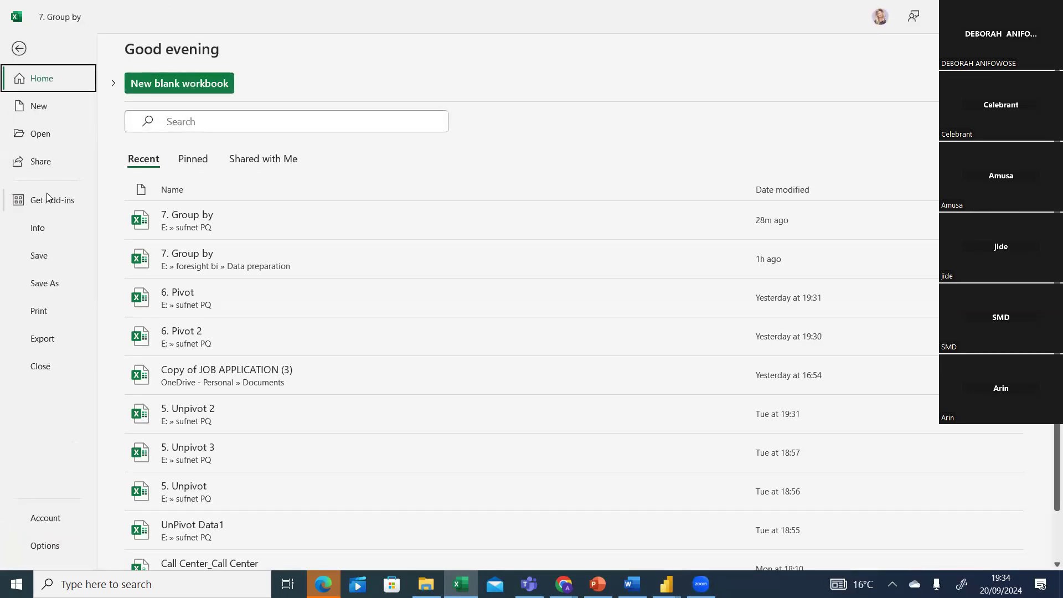
pyautogui.click(44, 257)
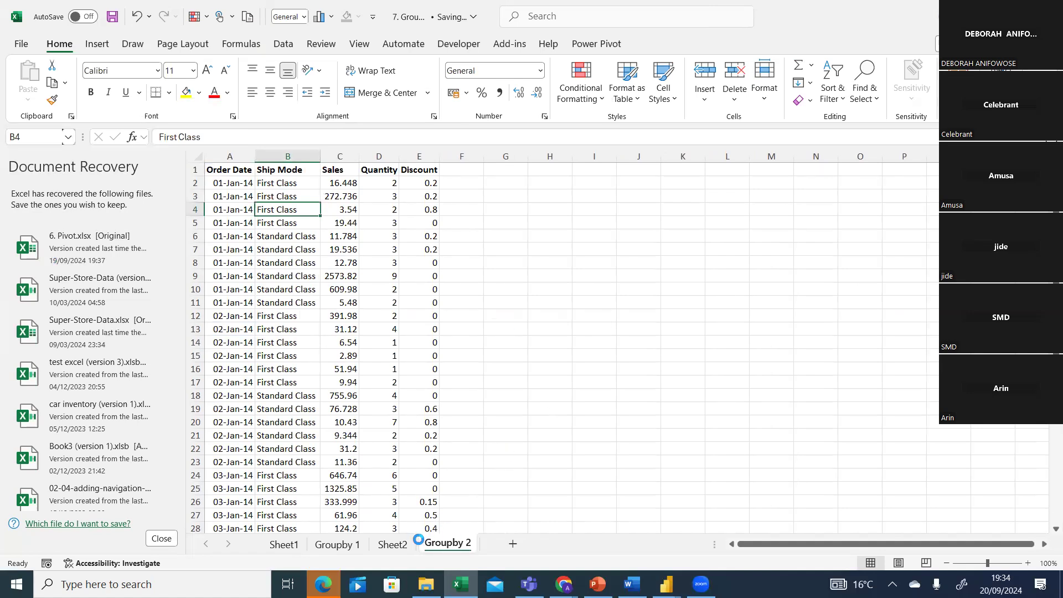
# Refresh the PivotTable on Sheet2 with the changed source data
pyautogui.click(399, 548)
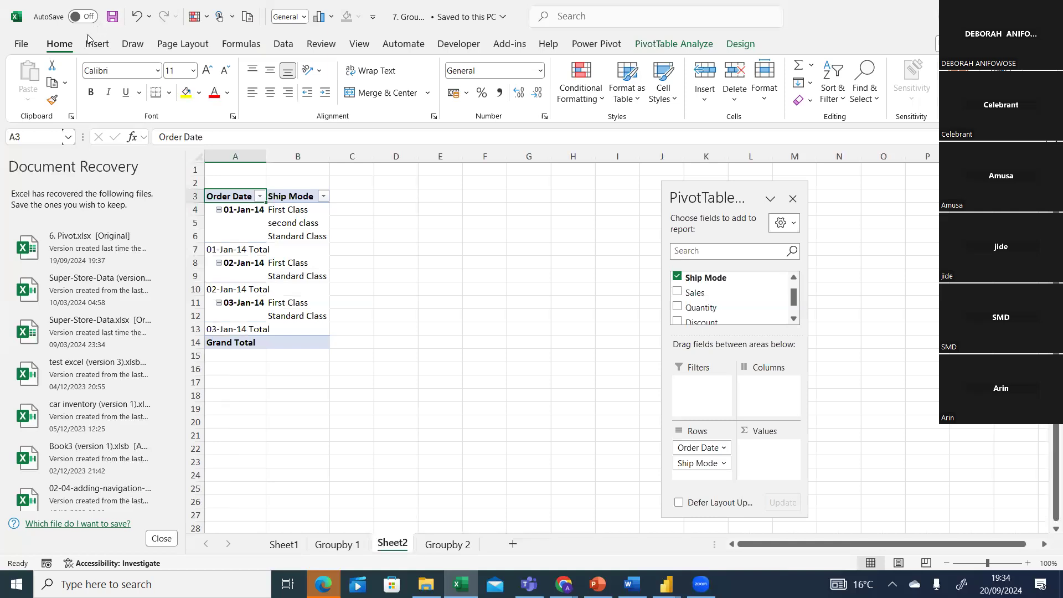
pyautogui.click(283, 43)
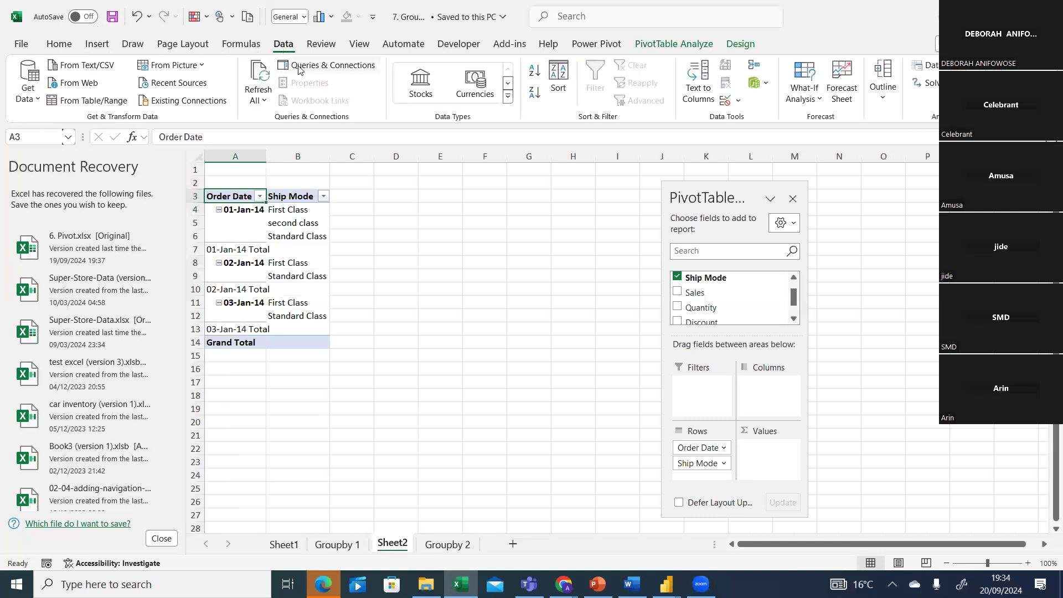
pyautogui.click(252, 79)
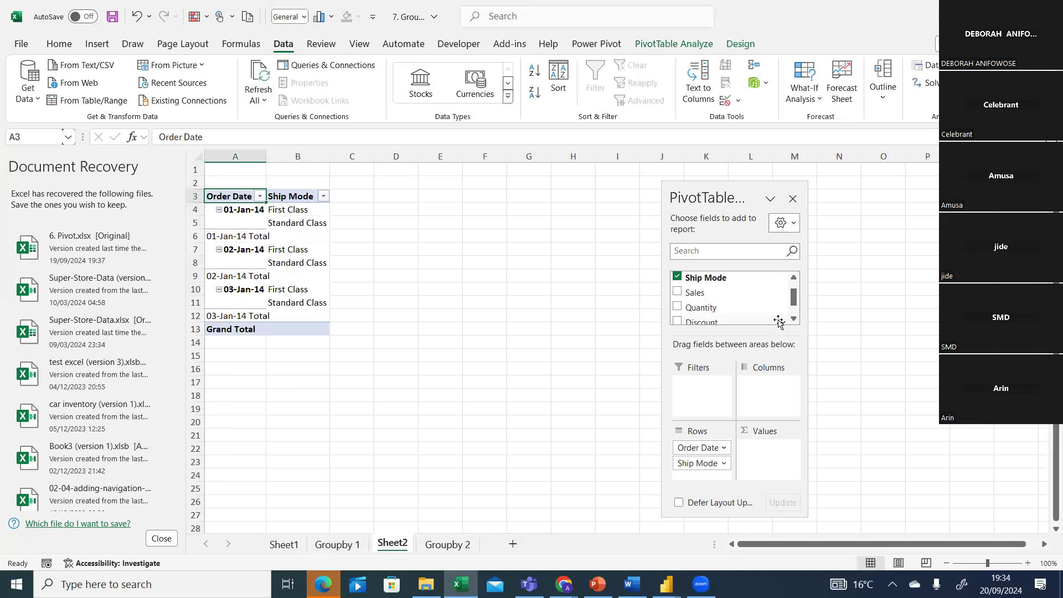
# Add Sales, Quantity and Discount to the PivotTable's values
pyautogui.moveTo(702, 295); pyautogui.dragTo(763, 459)
pyautogui.moveTo(701, 307); pyautogui.dragTo(771, 475)
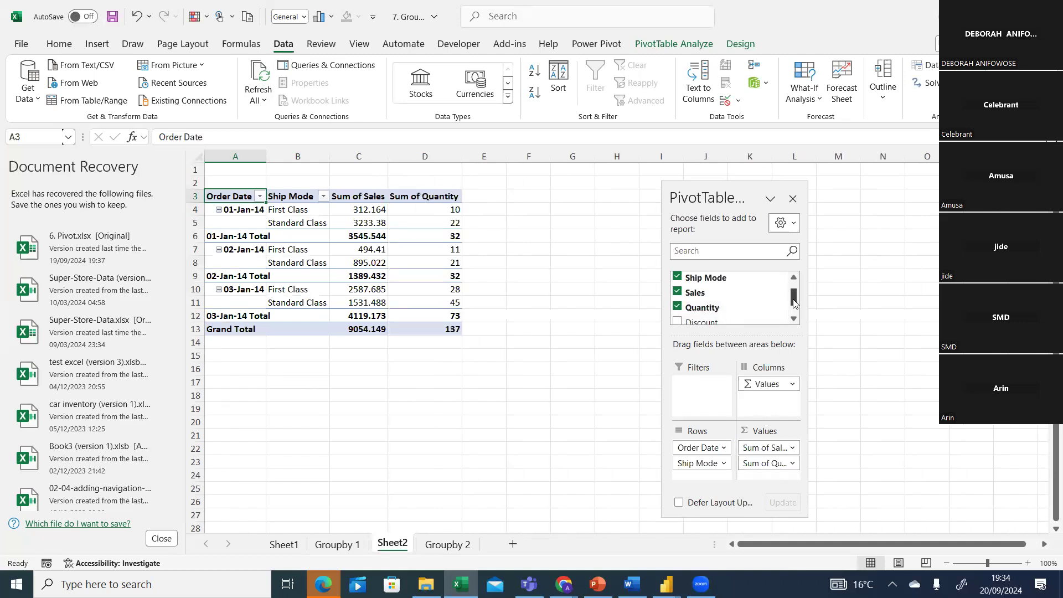
pyautogui.scroll(-1, 711, 308)
pyautogui.moveTo(707, 308); pyautogui.dragTo(775, 480)
# Enlarge the PivotTable field list so that the full names of the value fields can be read
pyautogui.click(779, 479)
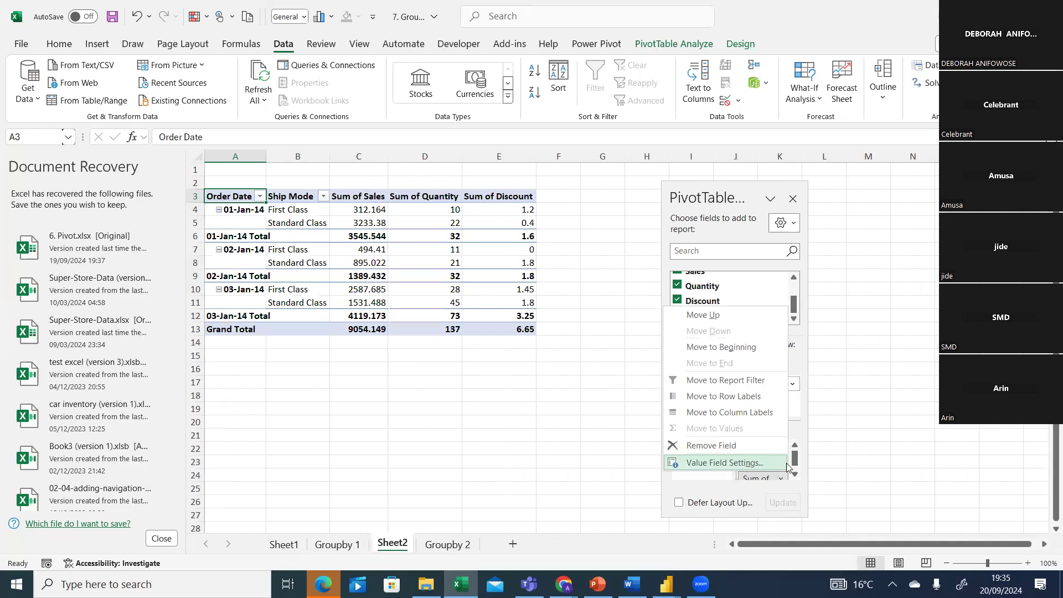
pyautogui.click(796, 461)
pyautogui.click(794, 474)
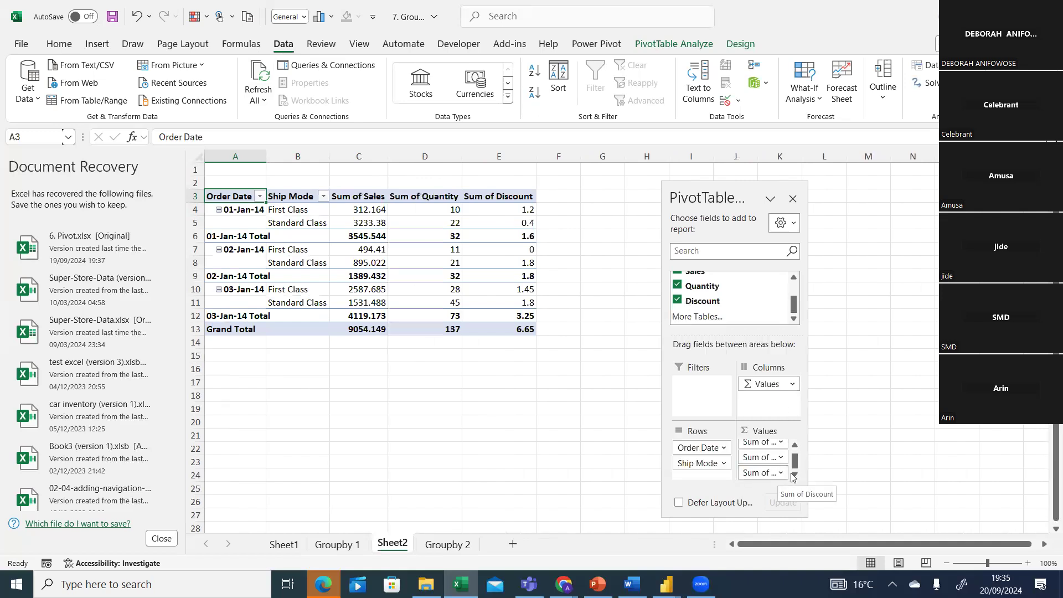
pyautogui.moveTo(809, 230); pyautogui.dragTo(870, 229)
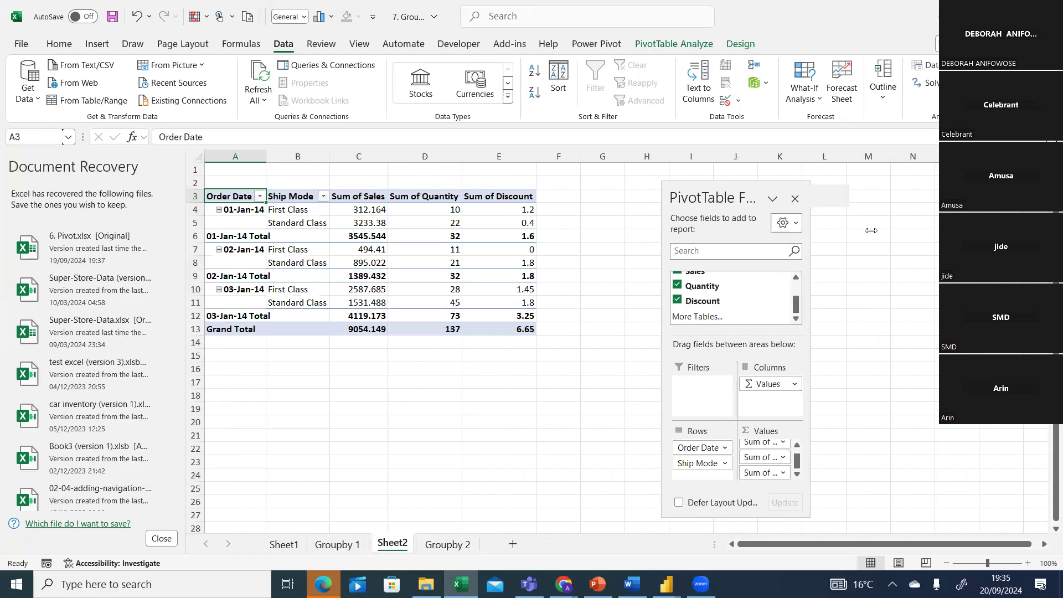
pyautogui.moveTo(867, 519); pyautogui.dragTo(978, 531)
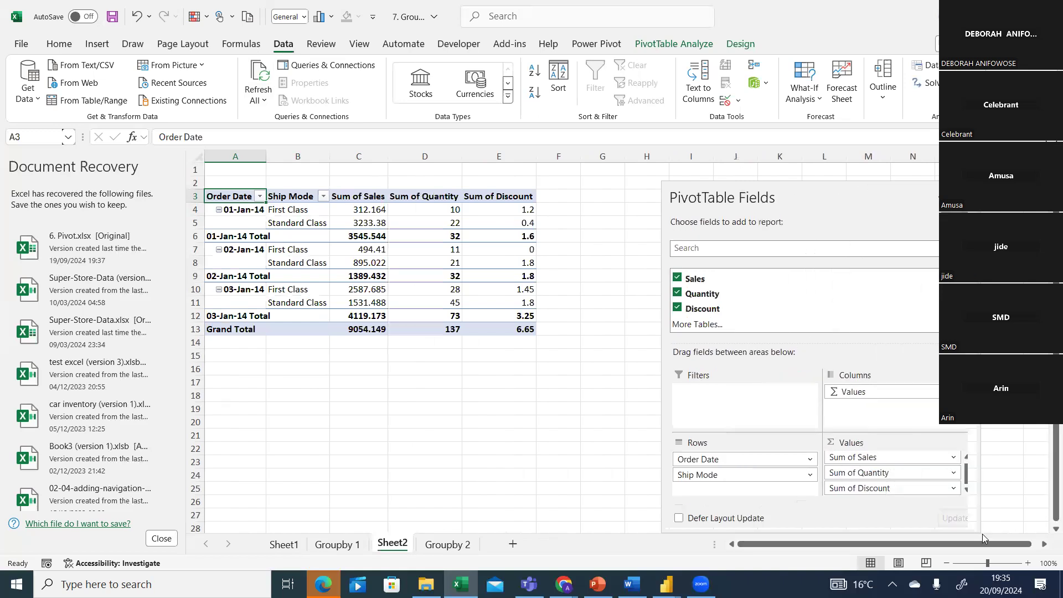
# Summarize the Discount value field by Average in the PivotTable
pyautogui.click(953, 489)
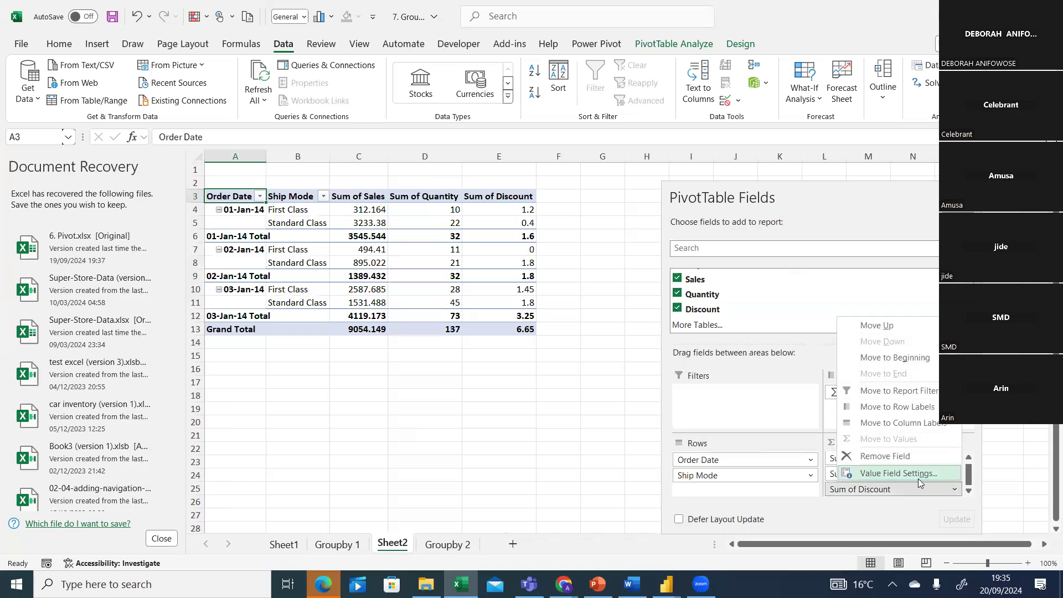
pyautogui.click(917, 475)
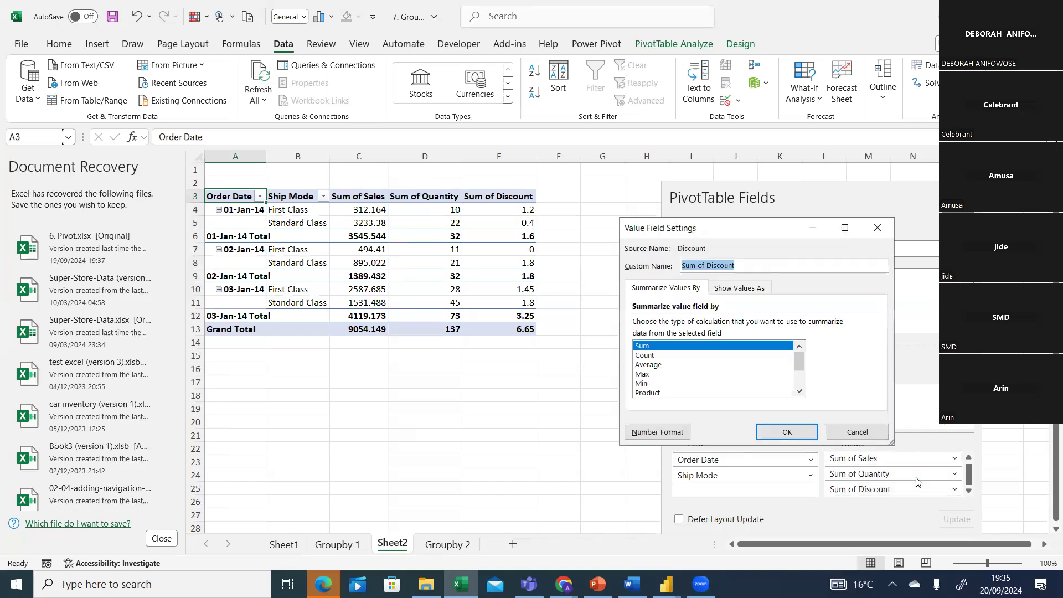
pyautogui.click(645, 364)
pyautogui.click(771, 431)
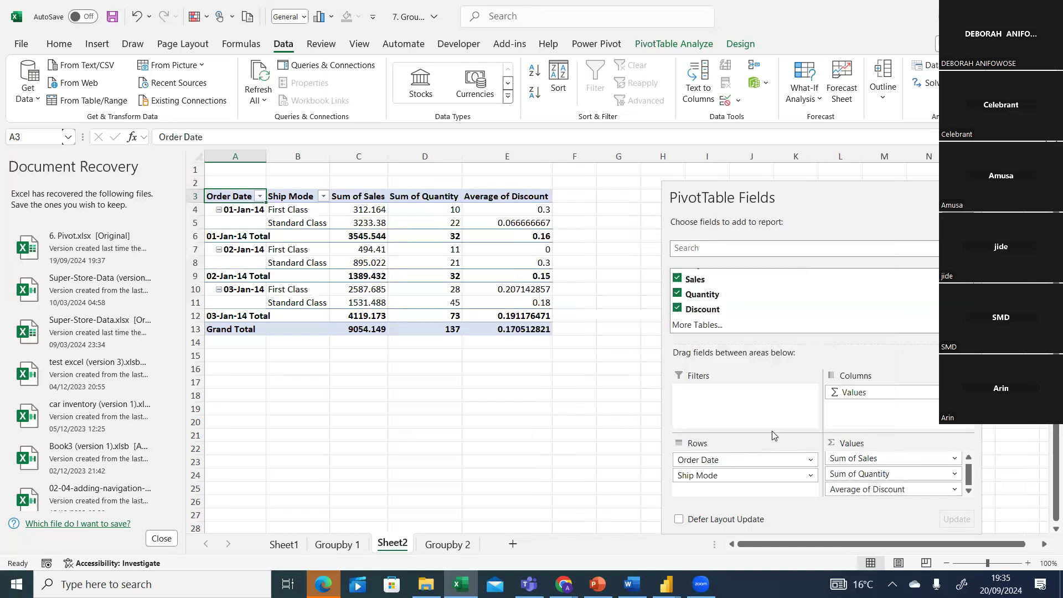
pyautogui.click(496, 431)
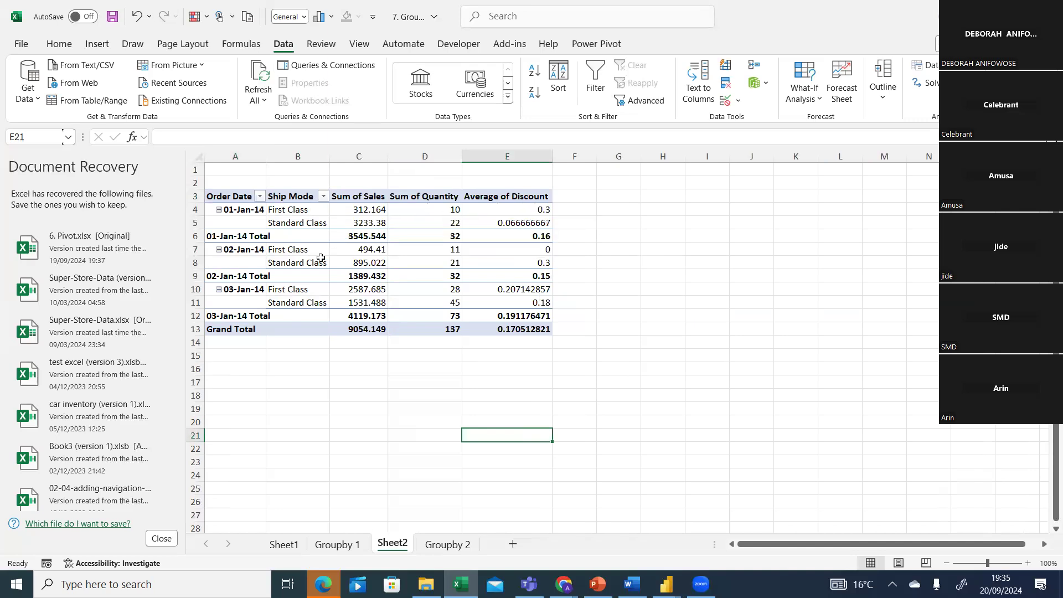
# Compare the PivotTable's sales, quantity and discount figures with the grouped table in Power Query, ending back in Excel
pyautogui.click(665, 584)
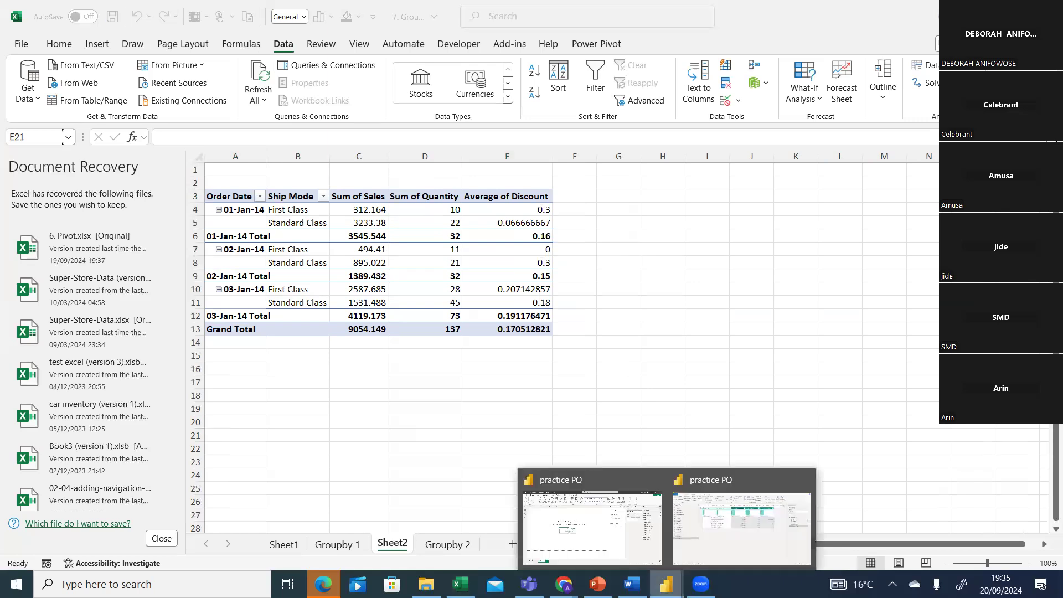
pyautogui.click(695, 553)
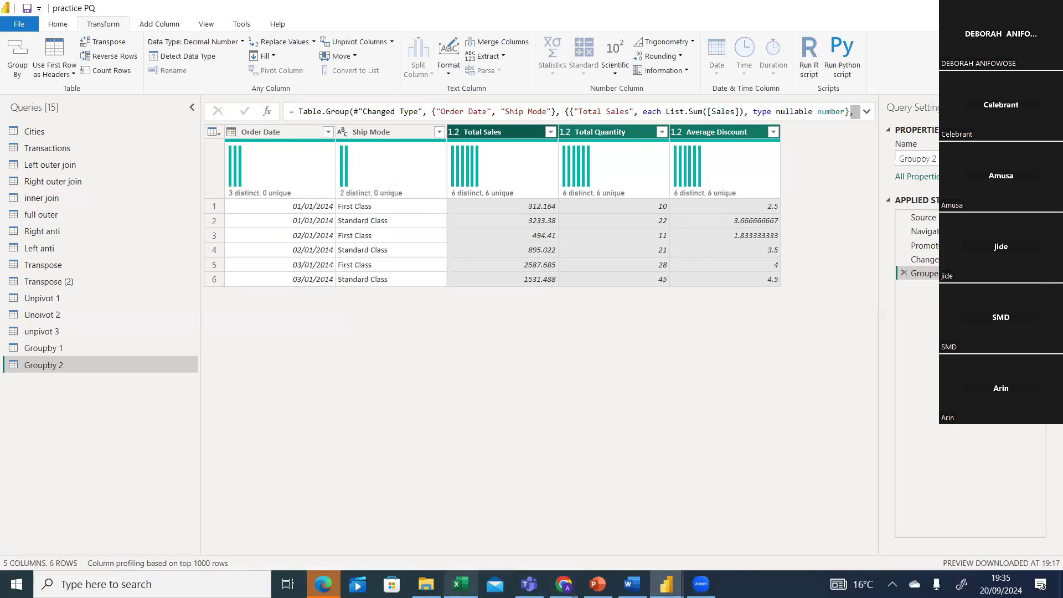
pyautogui.click(470, 584)
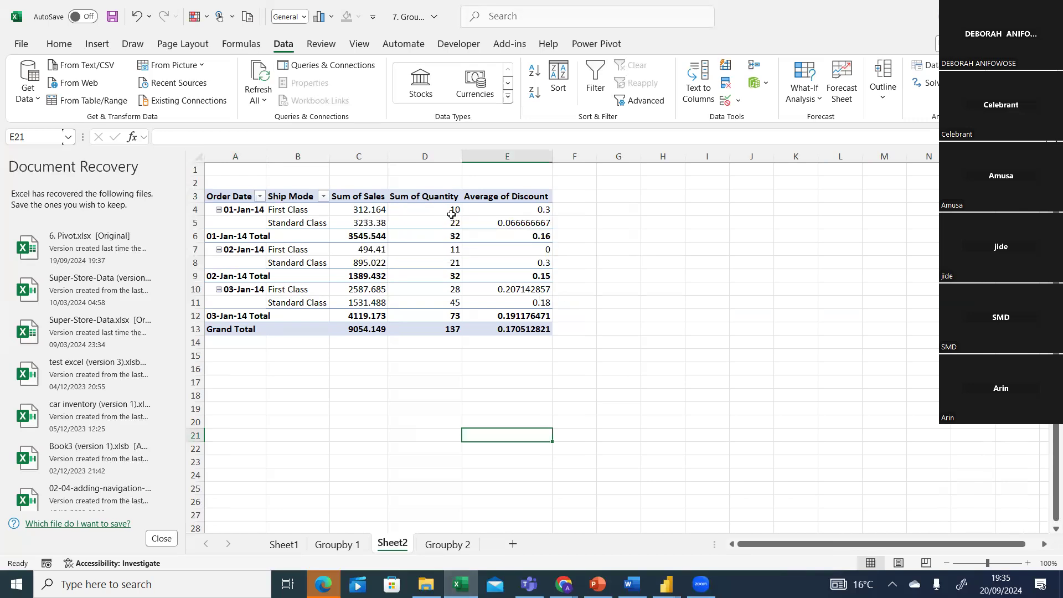
# Widen the PivotTable's Average of Discount column slightly and deselect the PivotTable
pyautogui.moveTo(552, 160); pyautogui.dragTo(568, 160)
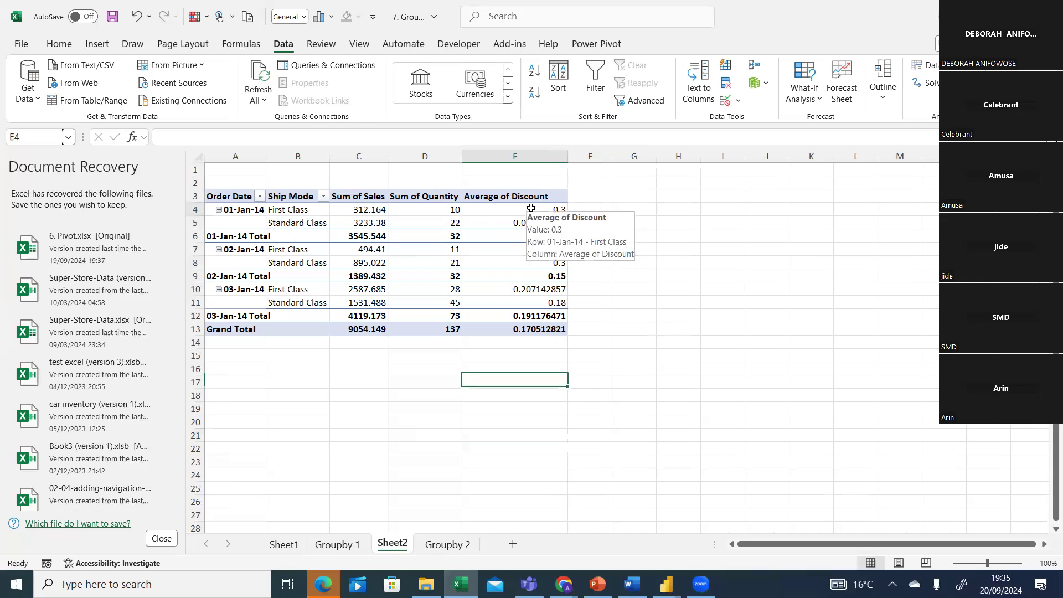
pyautogui.click(531, 208)
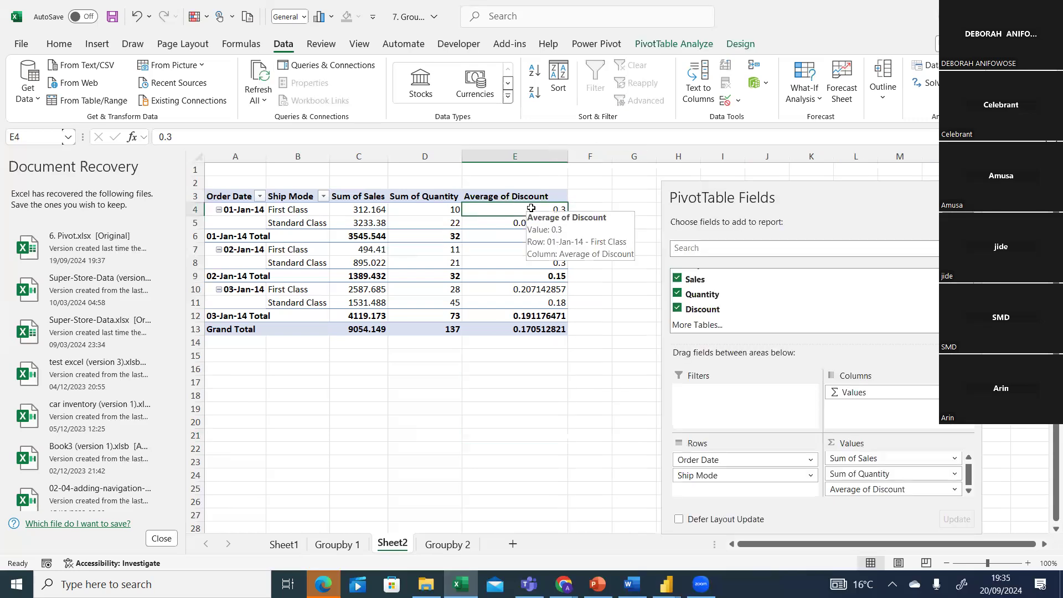
pyautogui.click(621, 331)
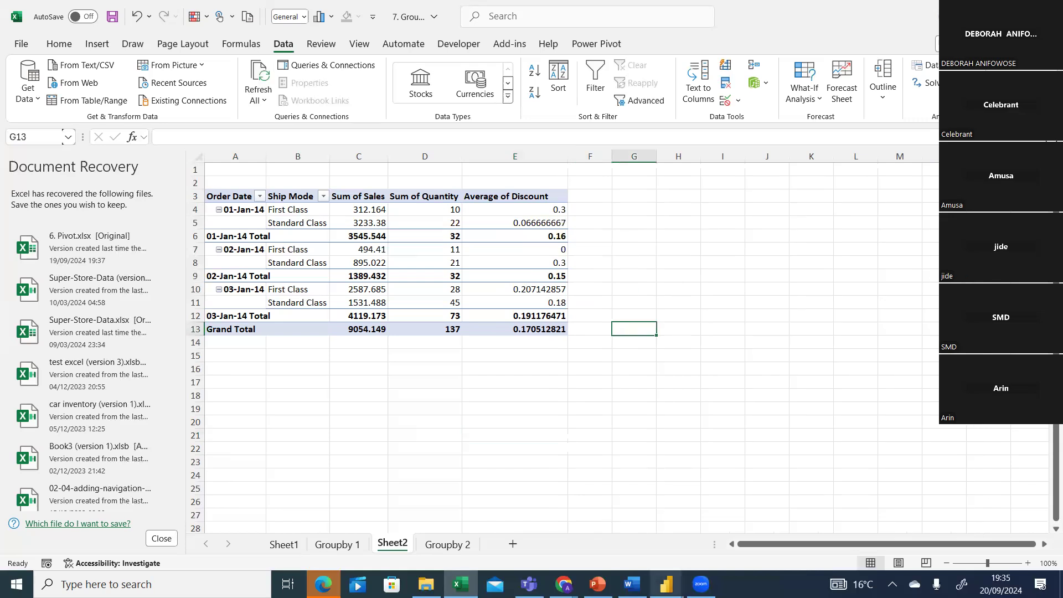
pyautogui.click(421, 464)
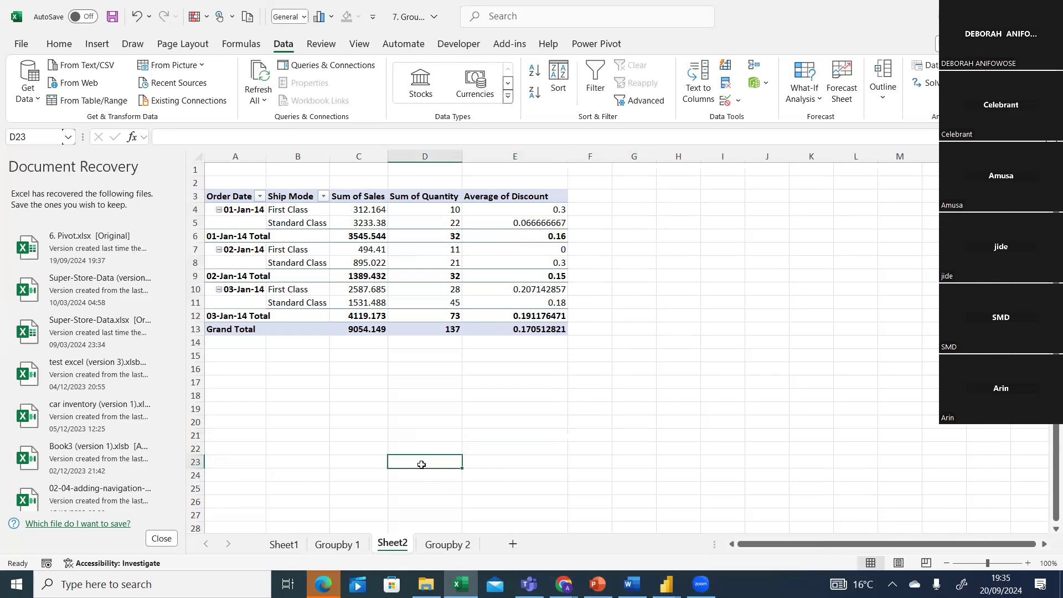
# Switch to the Power Query Editor and edit Groupby 2's grouping step so that Average Discount averages the Discount column
pyautogui.moveTo(665, 584)
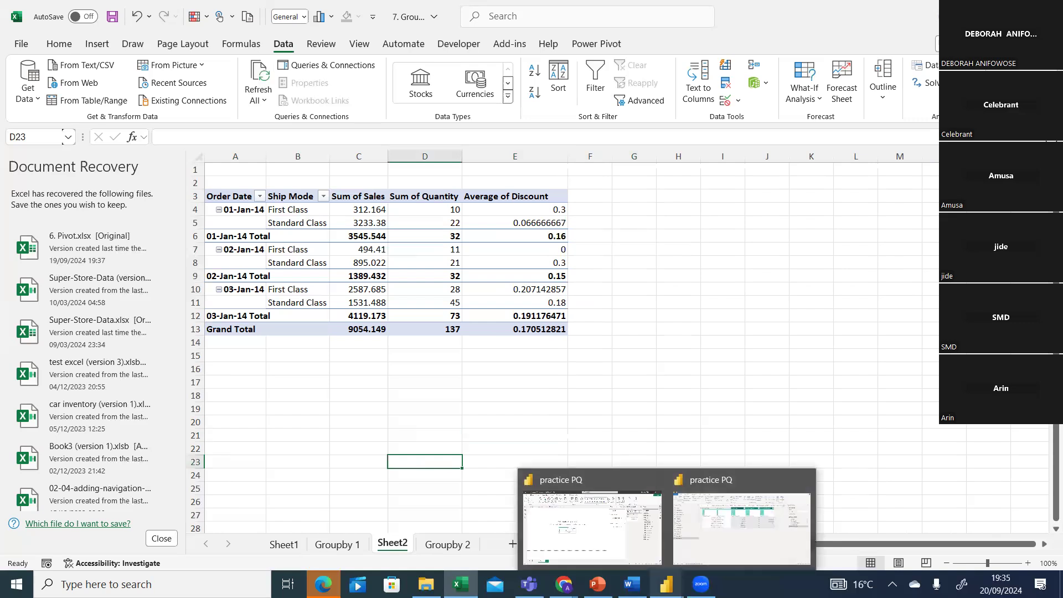
pyautogui.click(725, 530)
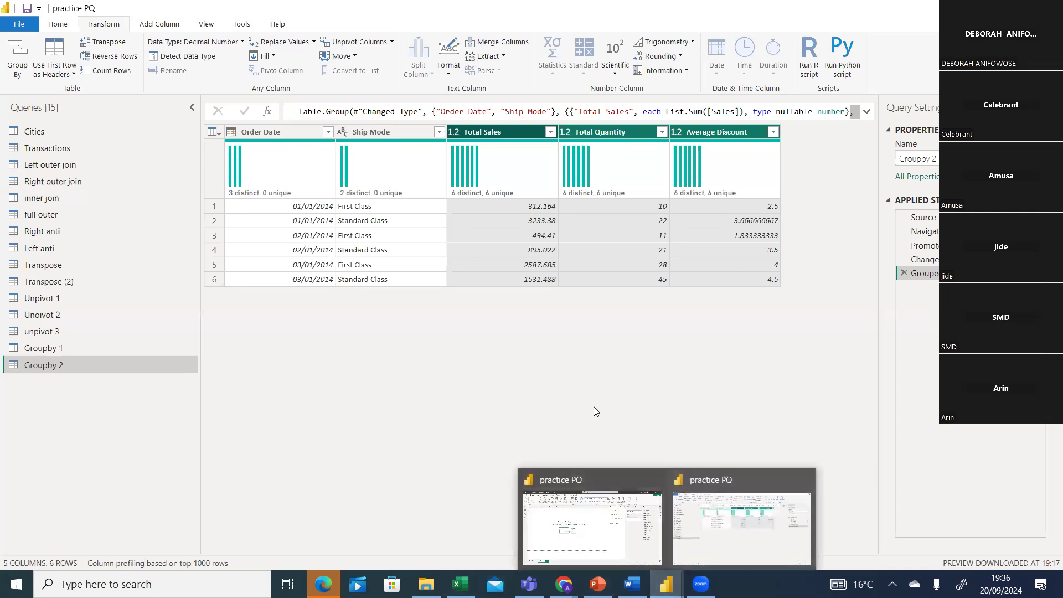
pyautogui.doubleClick(918, 277)
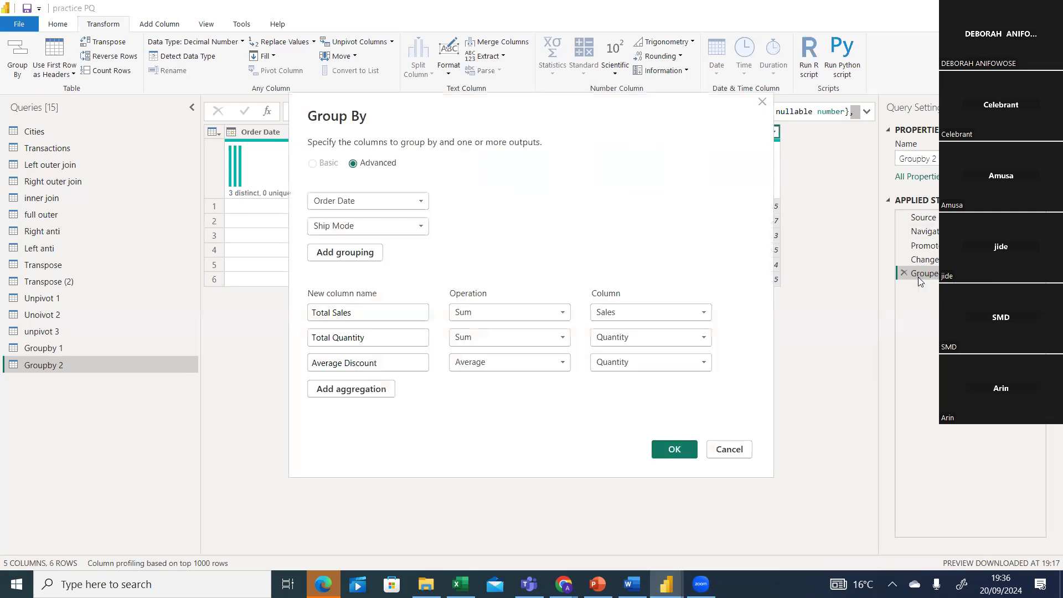
pyautogui.click(623, 361)
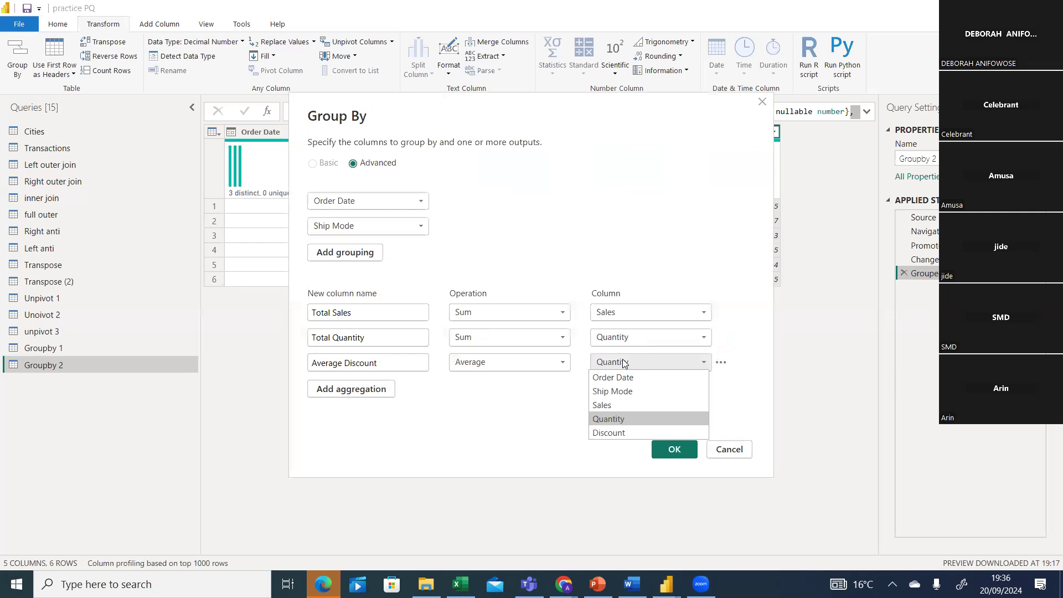
pyautogui.click(610, 431)
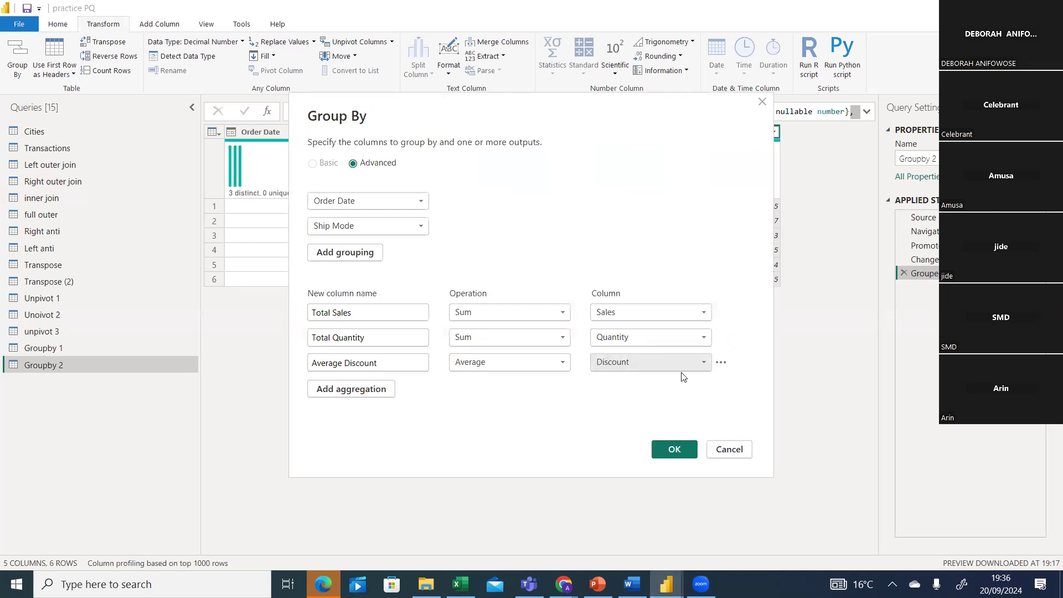
pyautogui.click(671, 450)
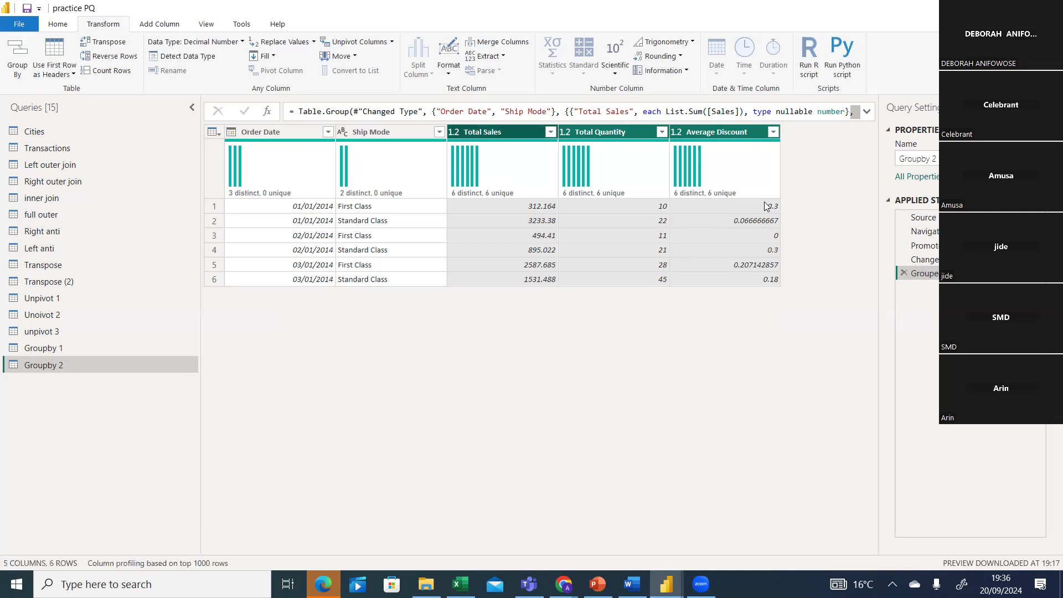
# Compare the corrected Average Discount and the totals in Power Query with the Excel PivotTable, ending back in Power Query
pyautogui.click(460, 584)
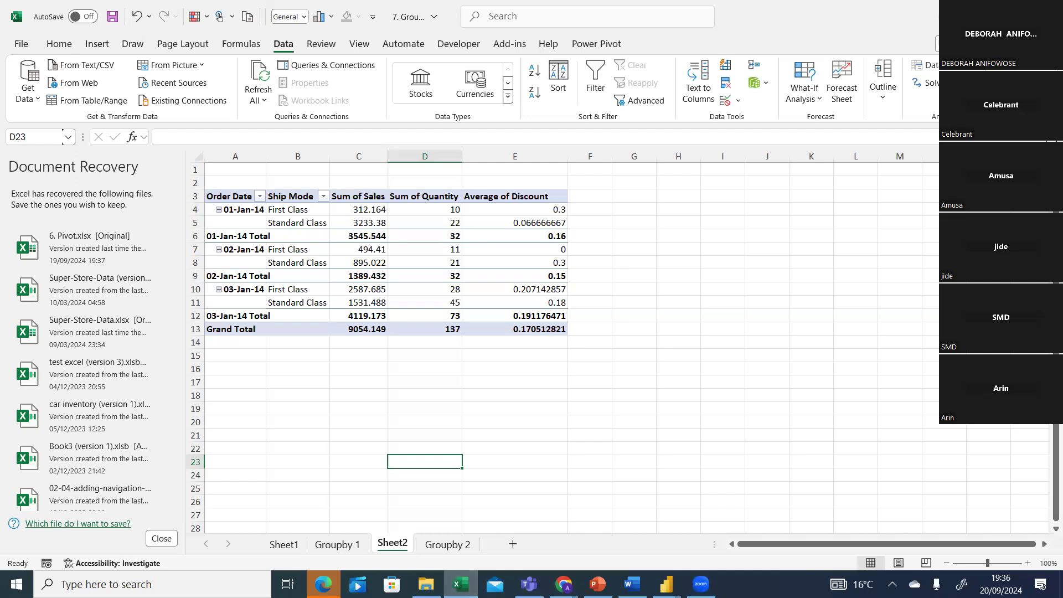
pyautogui.click(665, 584)
pyautogui.click(459, 584)
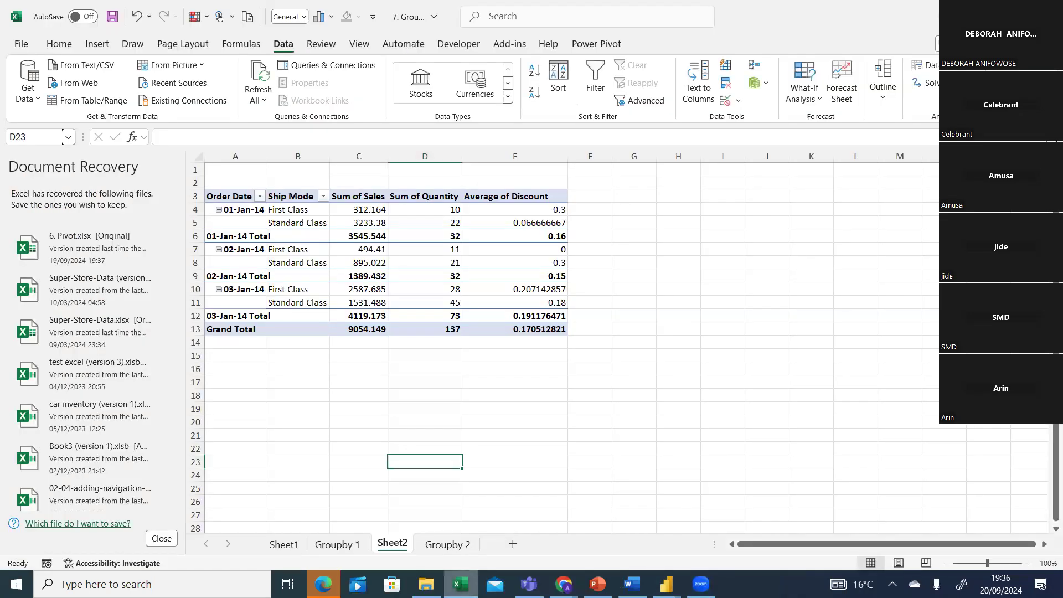
pyautogui.hotkey('alt', 'Tab')
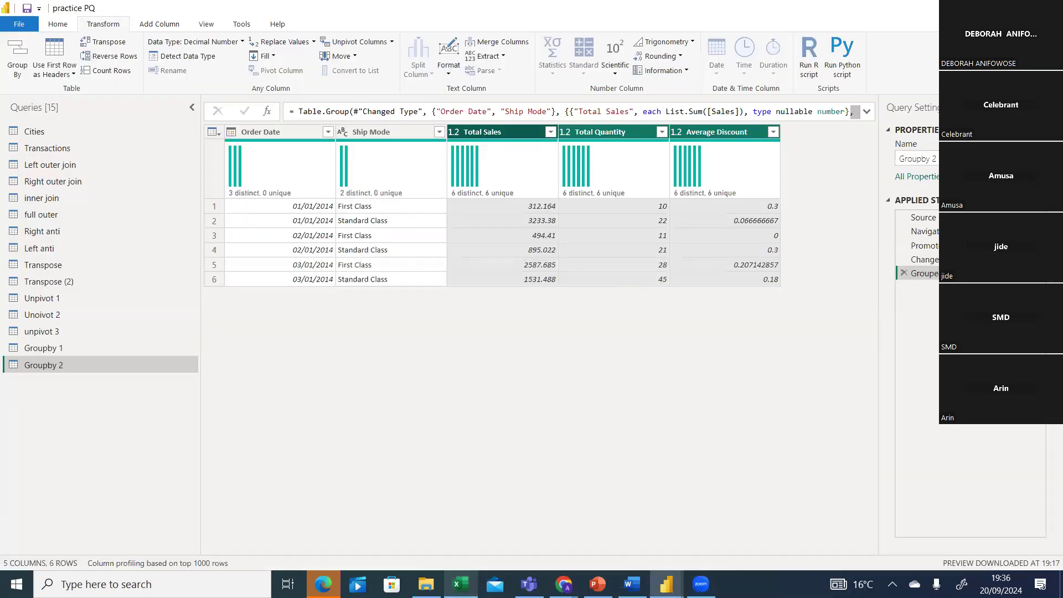
pyautogui.hotkey('alt', 'Tab')
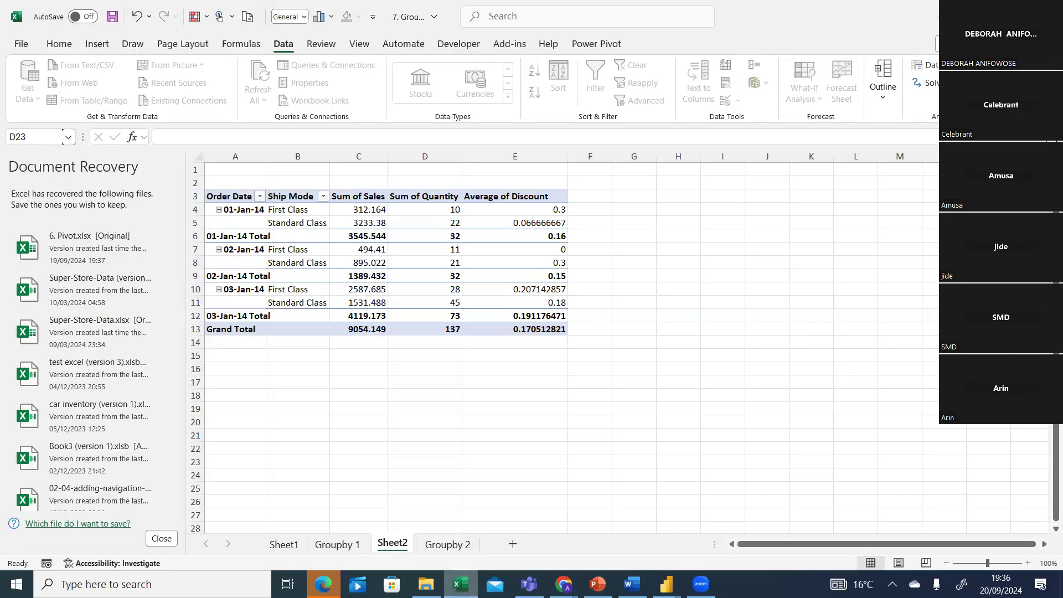
pyautogui.hotkey('alt', 'Tab')
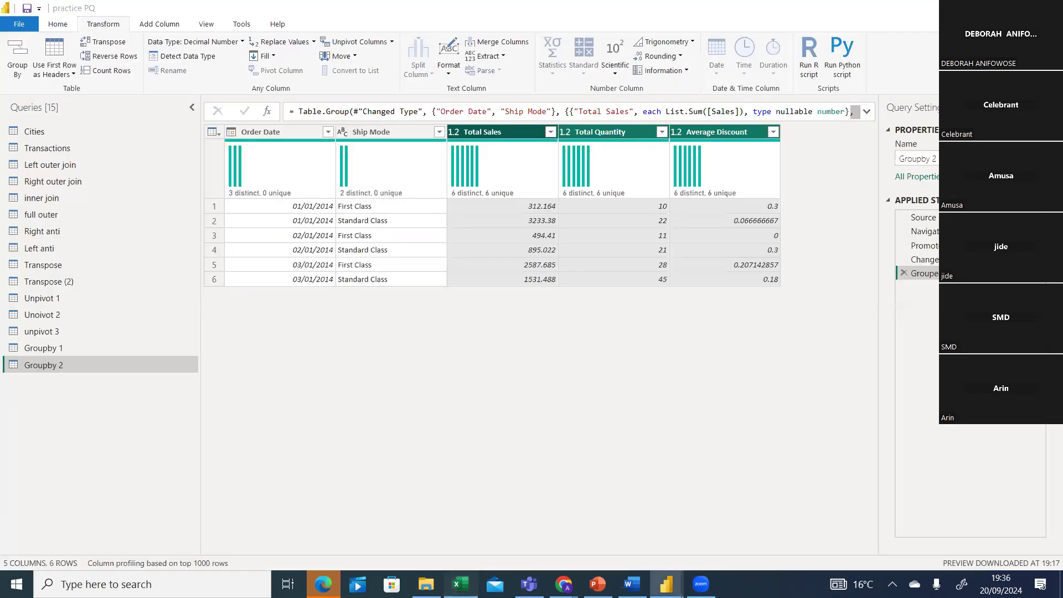
pyautogui.hotkey('alt', 'Tab')
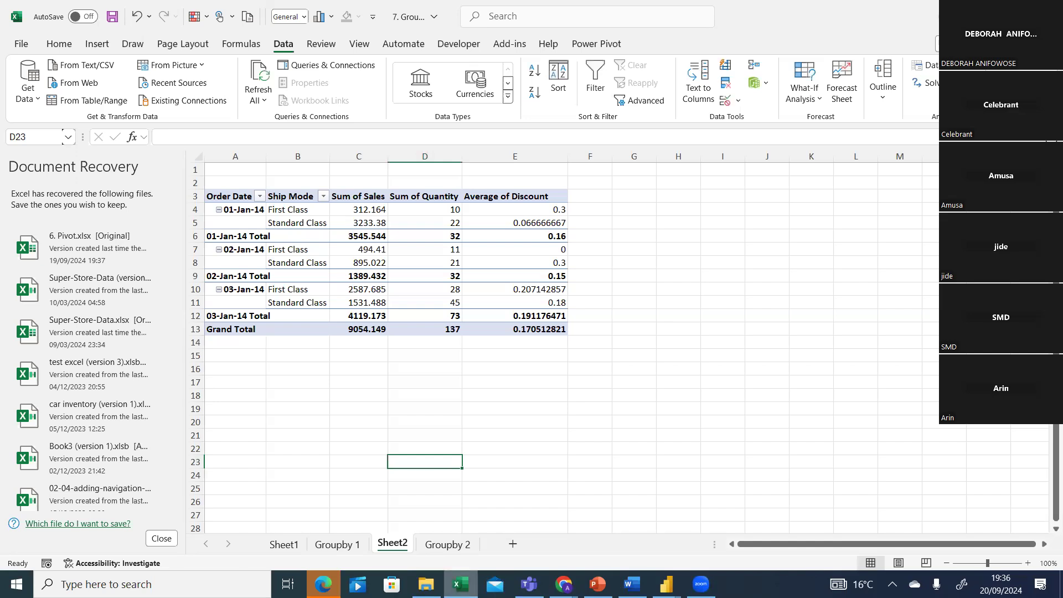
pyautogui.hotkey('alt', 'Tab')
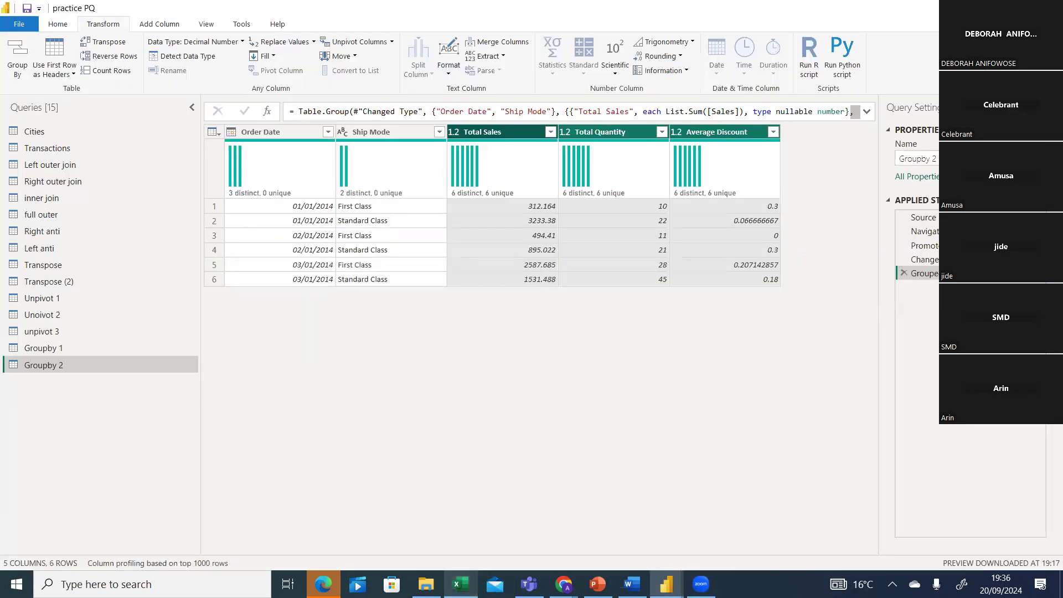
pyautogui.hotkey('alt', 'Tab')
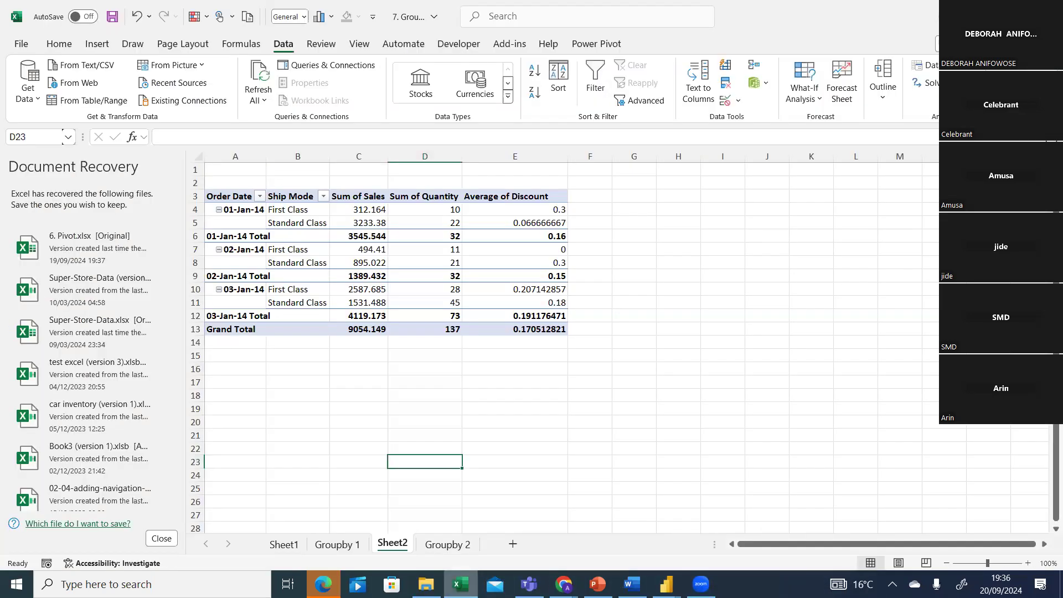
pyautogui.hotkey('alt', 'Tab')
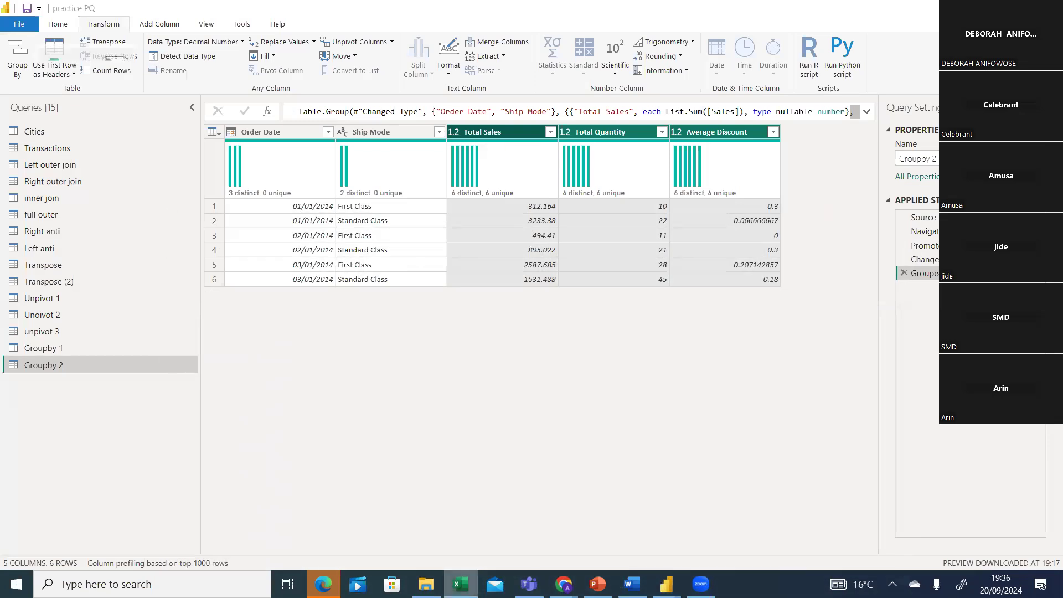
pyautogui.hotkey('alt', 'Tab')
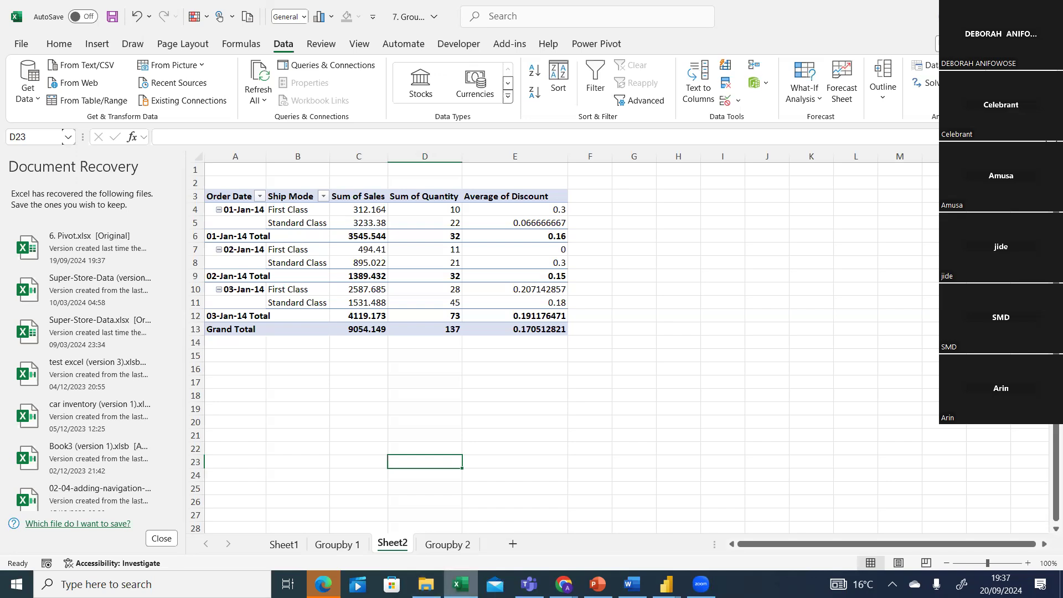
pyautogui.click(665, 584)
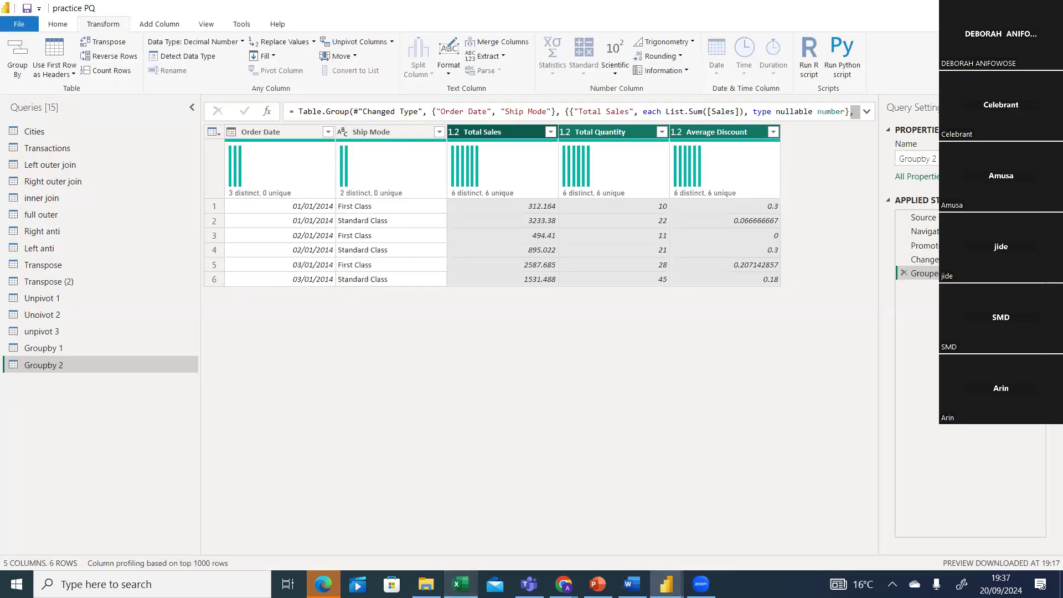